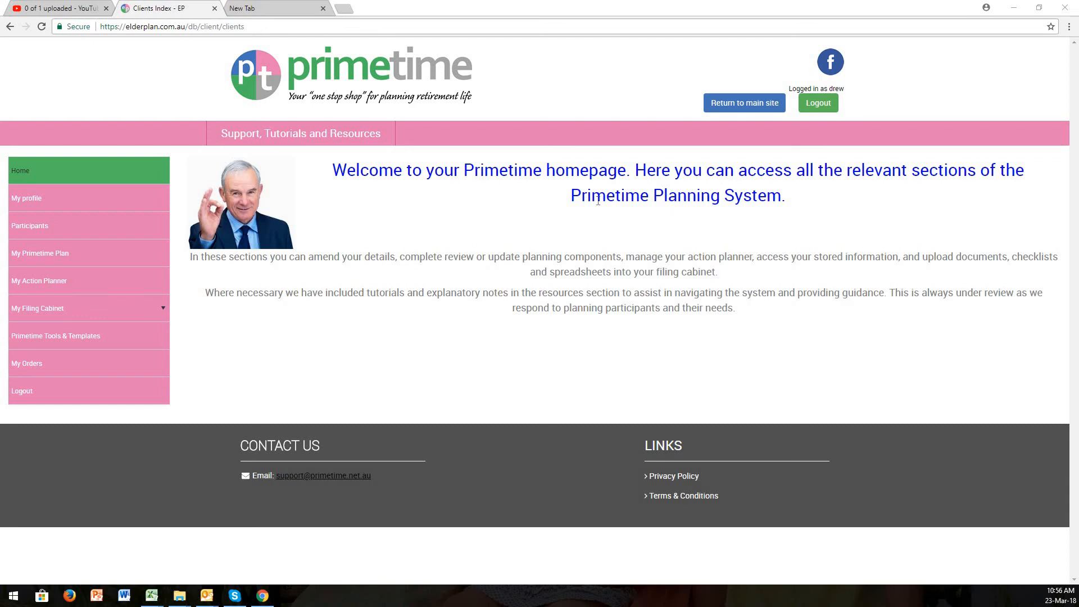
- Open the Primetime Tools & Templates section and look through the listed template files
{"action": "left_click", "coordinate": [59, 336]}
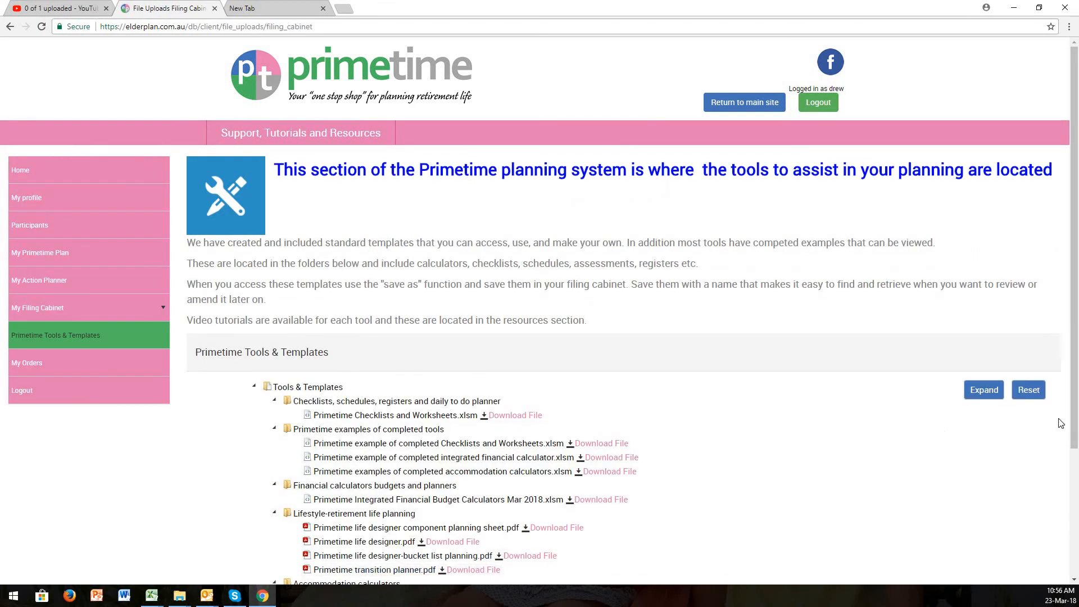
{"action": "scroll", "coordinate": [1077, 225], "scroll_direction": "down", "scroll_amount": 3}
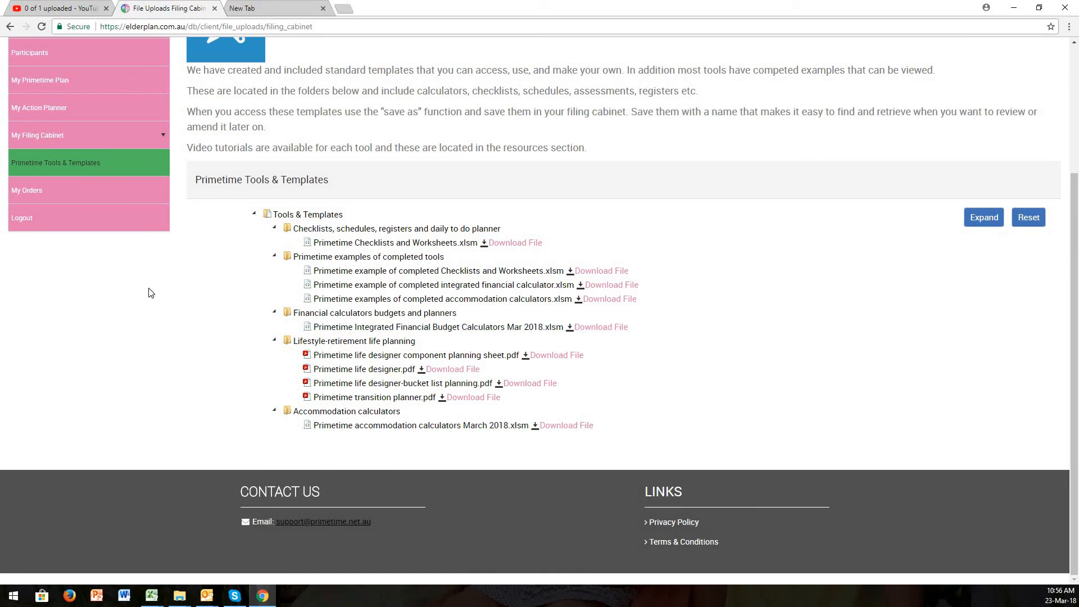
- View the files in My Filing Cabinet and look at the subfolders of the Finance folder
{"action": "left_click", "coordinate": [51, 137]}
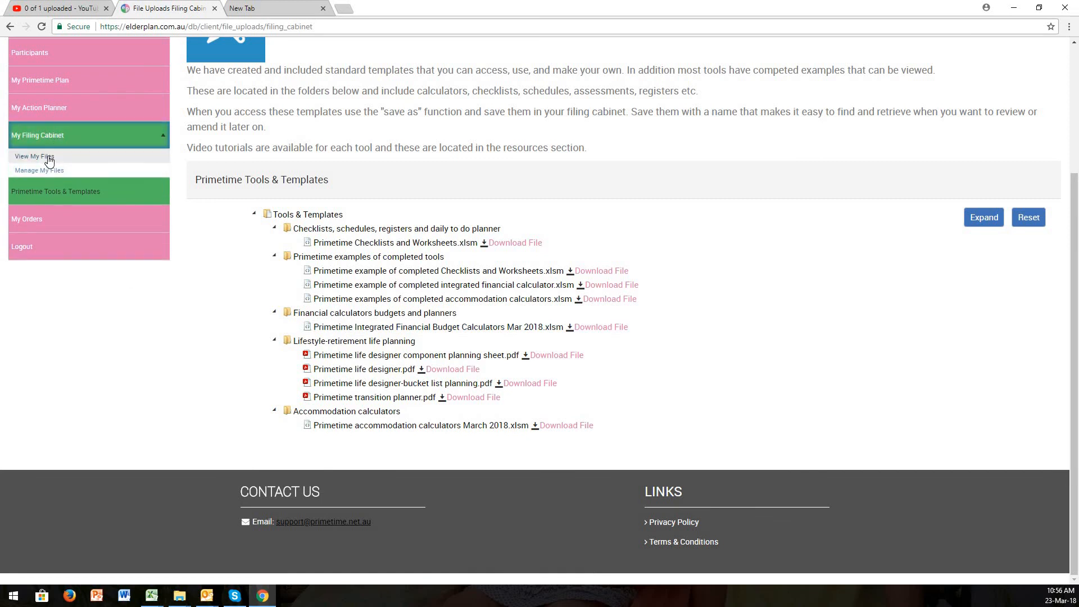
{"action": "left_click", "coordinate": [49, 158]}
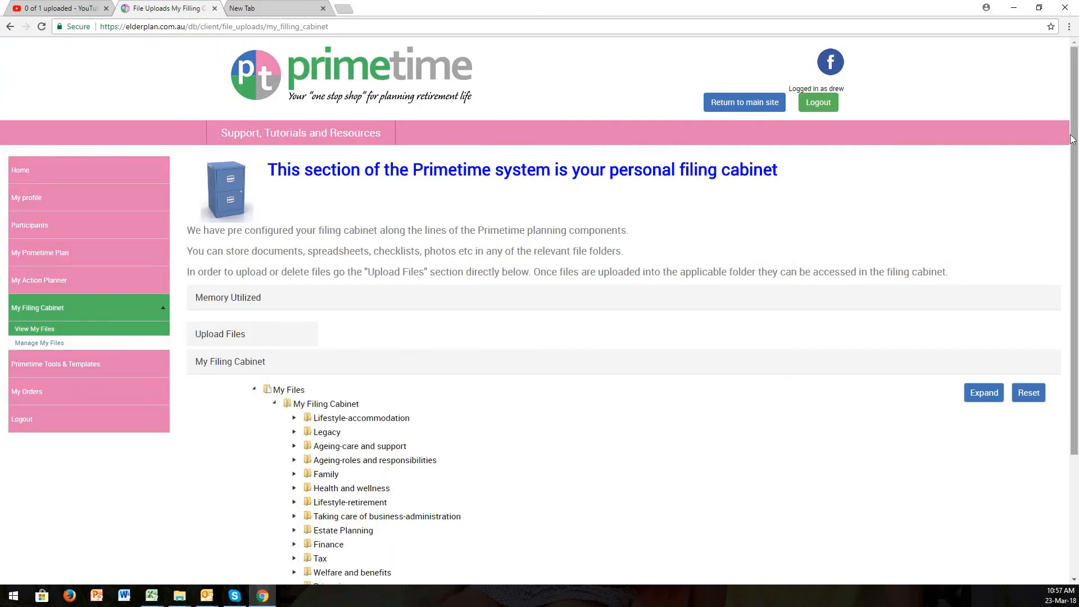
{"action": "left_click_drag", "start_coordinate": [1071, 120], "coordinate": [1063, 248]}
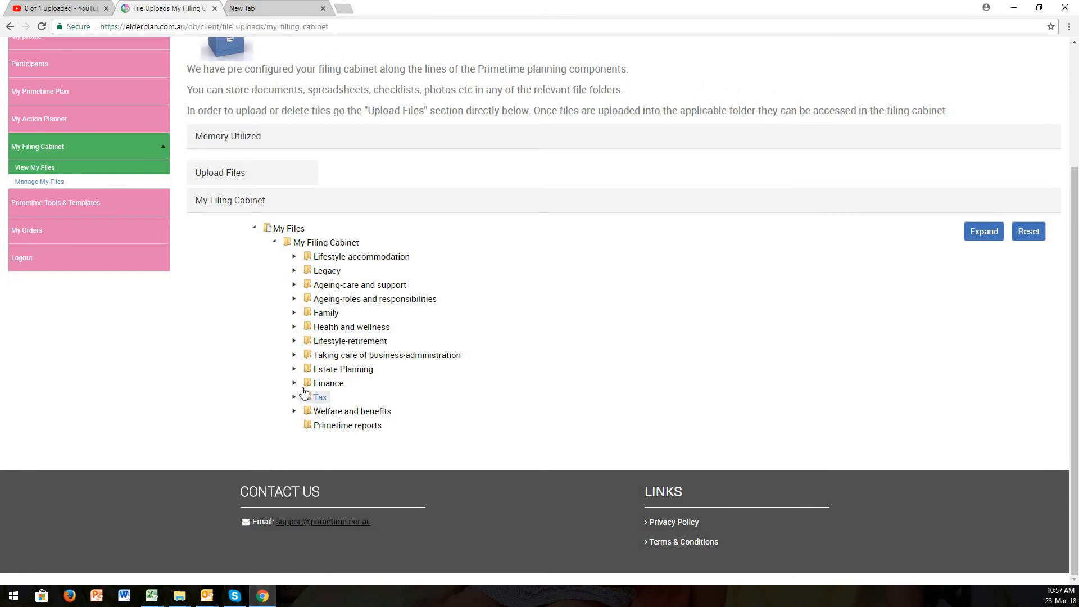
{"action": "left_click", "coordinate": [294, 384]}
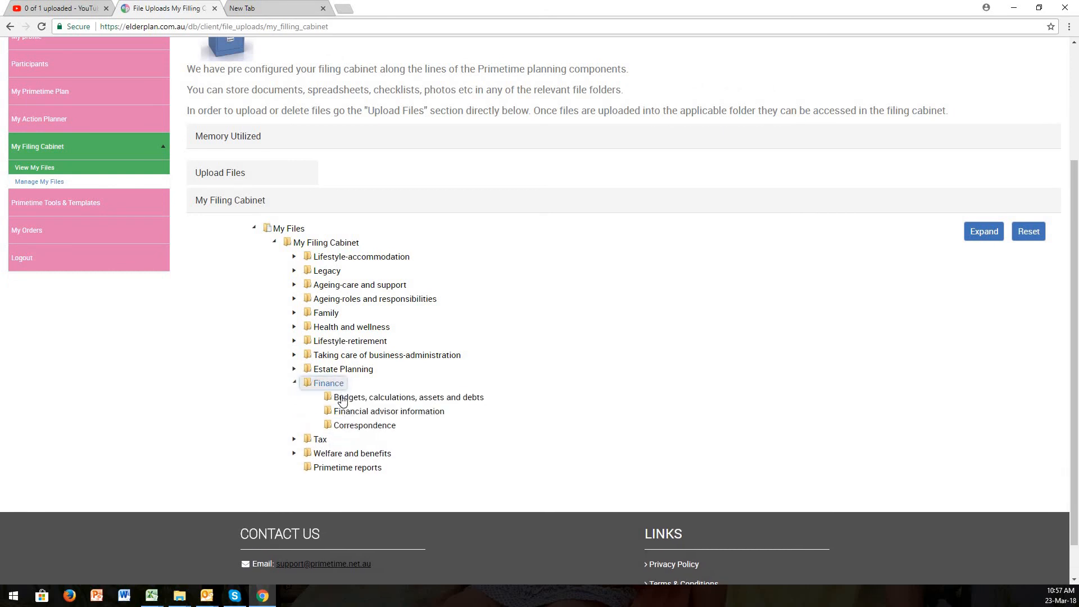
{"action": "left_click", "coordinate": [294, 385]}
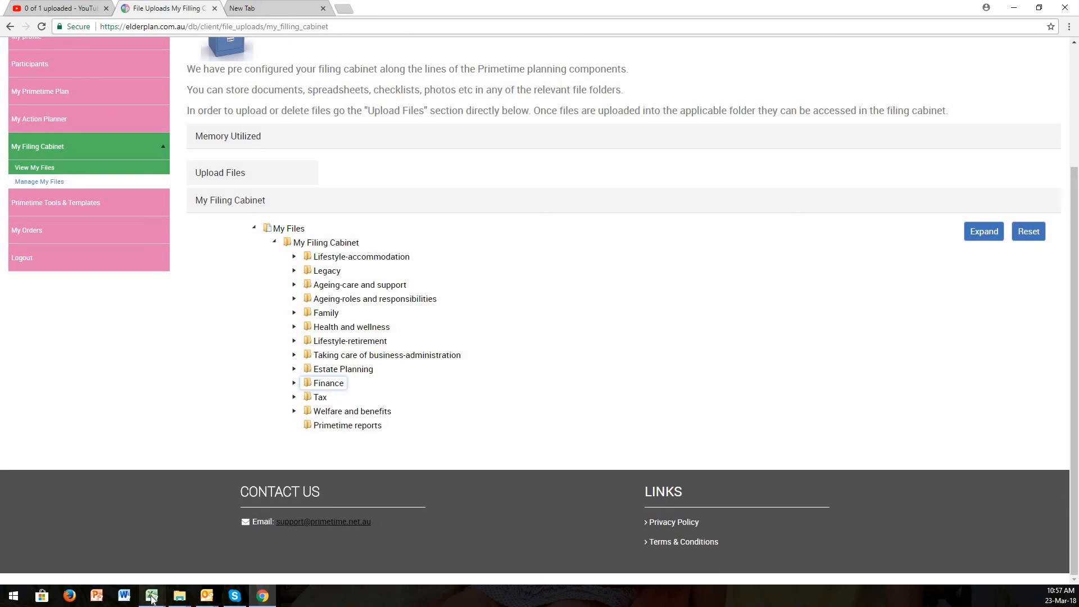
- Switch to the Excel workbook "Primetime example of completed integrated financial calculator", start it and agree to its conditions
{"action": "mouse_move", "coordinate": [153, 599]}
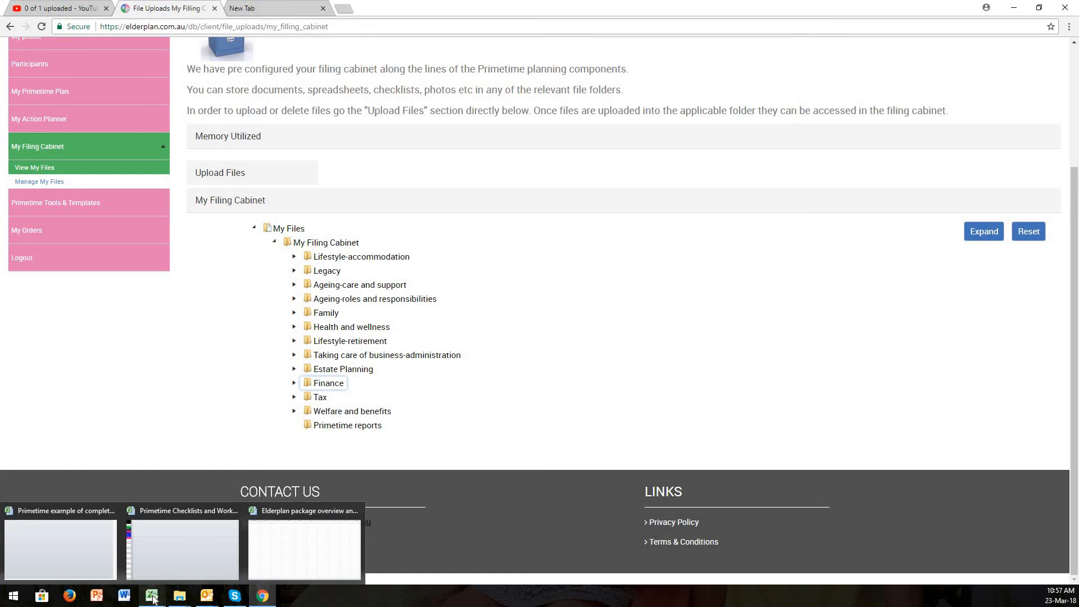
{"action": "left_click", "coordinate": [160, 557]}
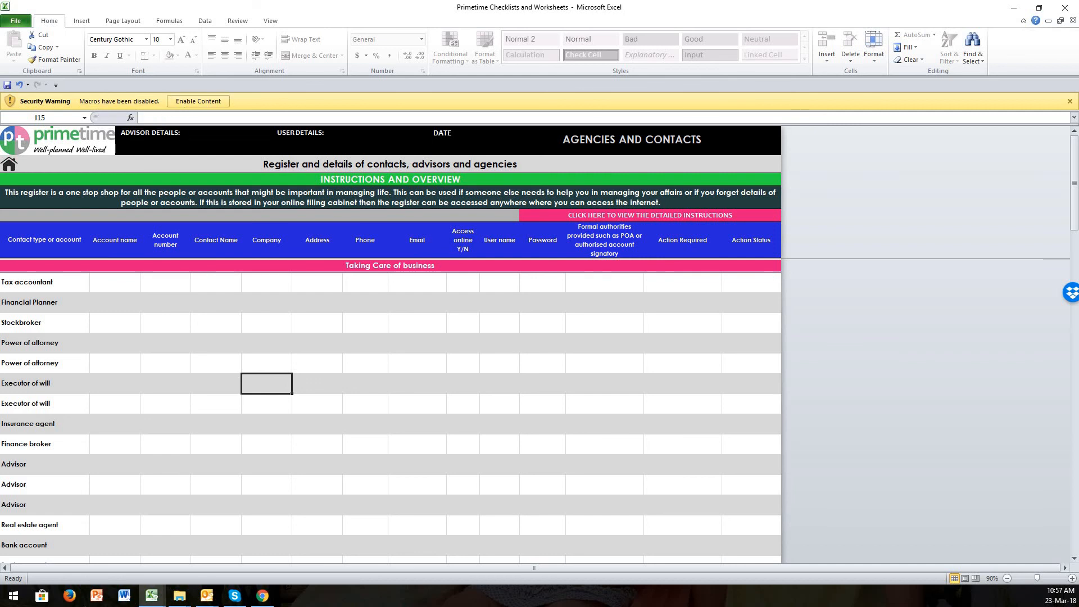
{"action": "left_click", "coordinate": [152, 597]}
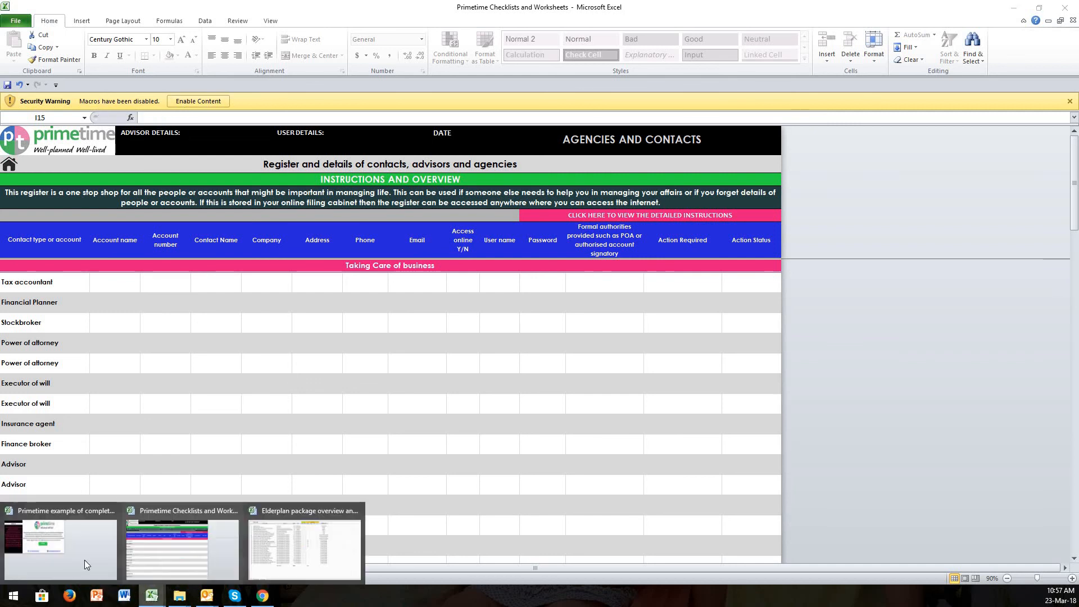
{"action": "left_click", "coordinate": [74, 535]}
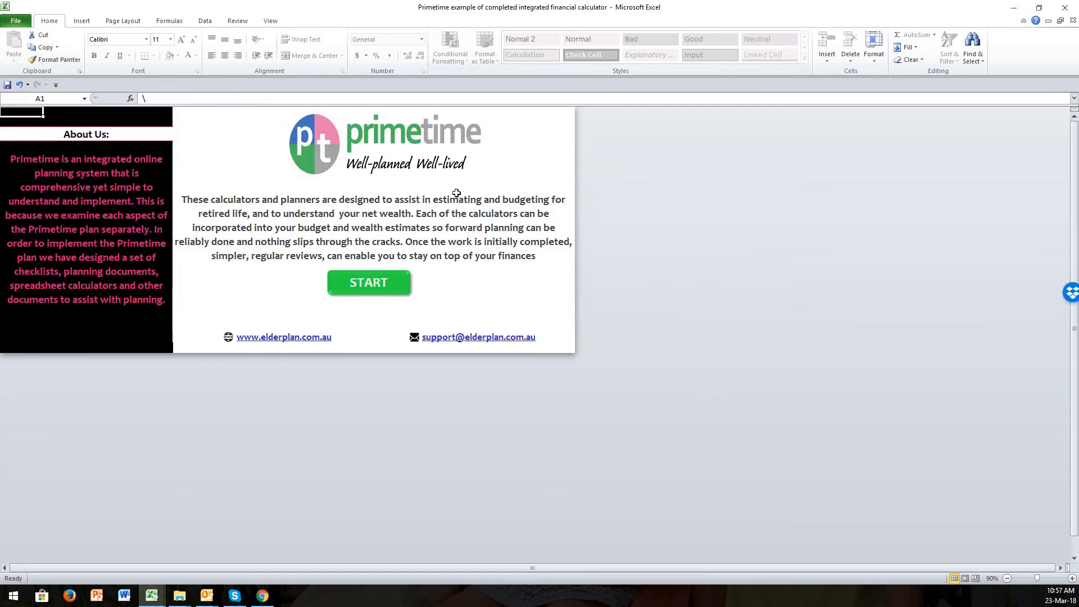
{"action": "left_click", "coordinate": [367, 283]}
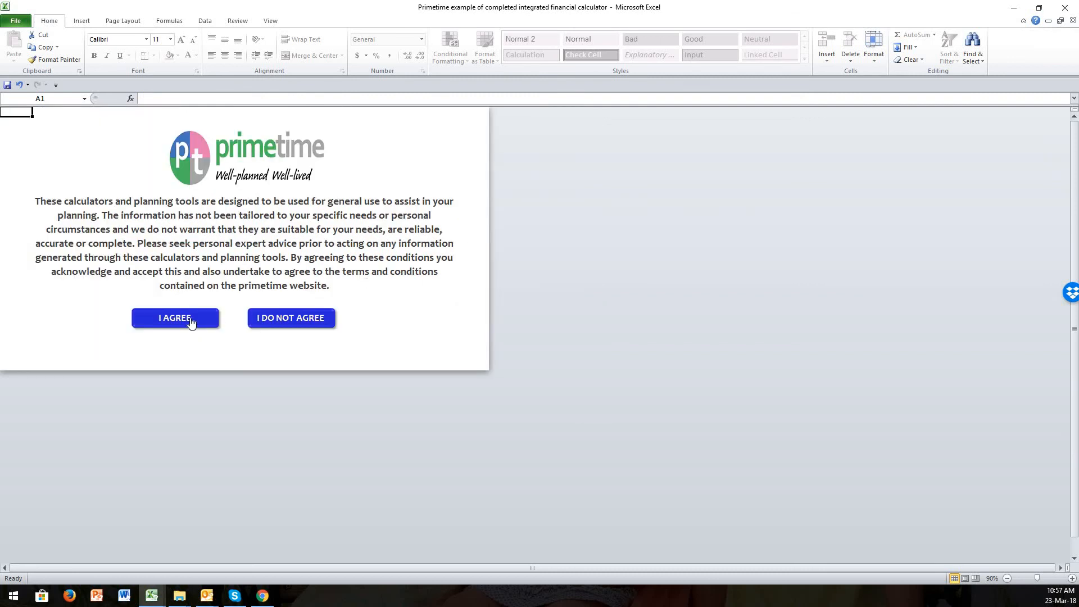
{"action": "left_click", "coordinate": [179, 318]}
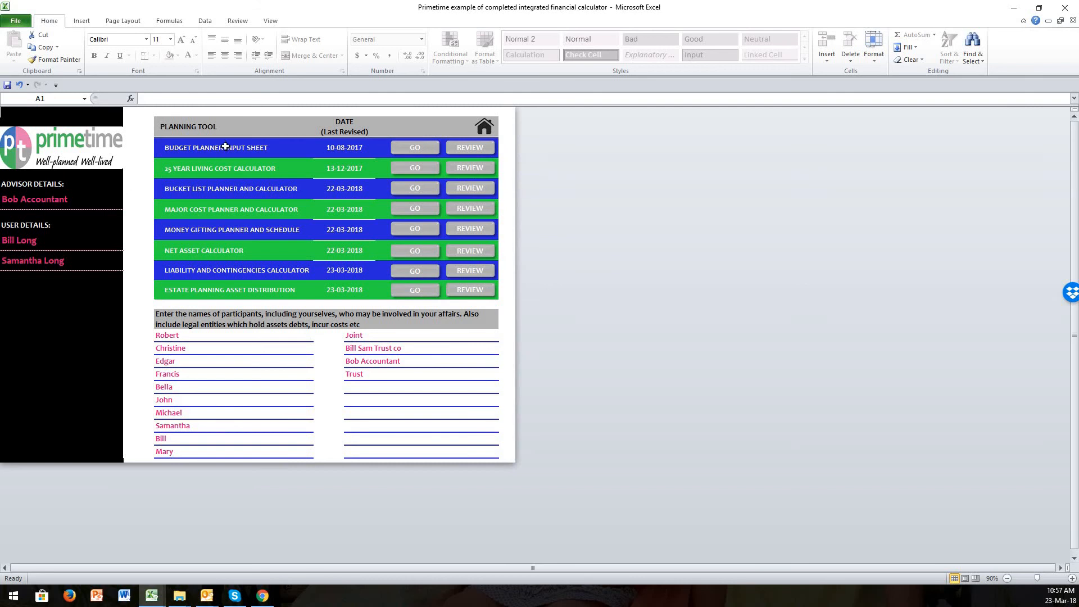
- Examine the planning tools listed on the calculator's overview sheet, from the budget planner to the liability and contingencies calculator
{"action": "left_click", "coordinate": [225, 147]}
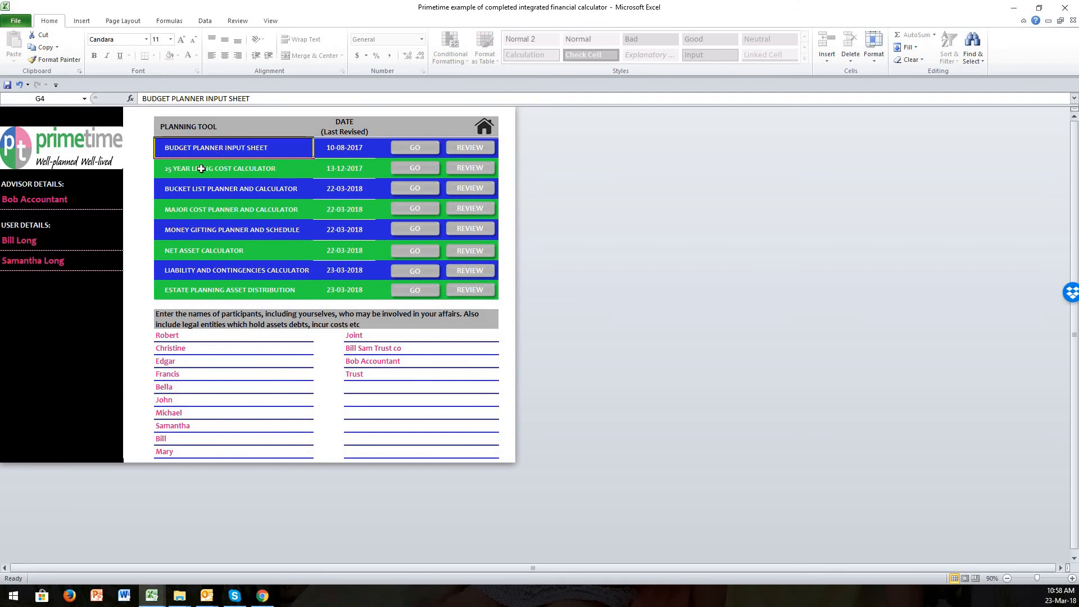
{"action": "left_click", "coordinate": [196, 170]}
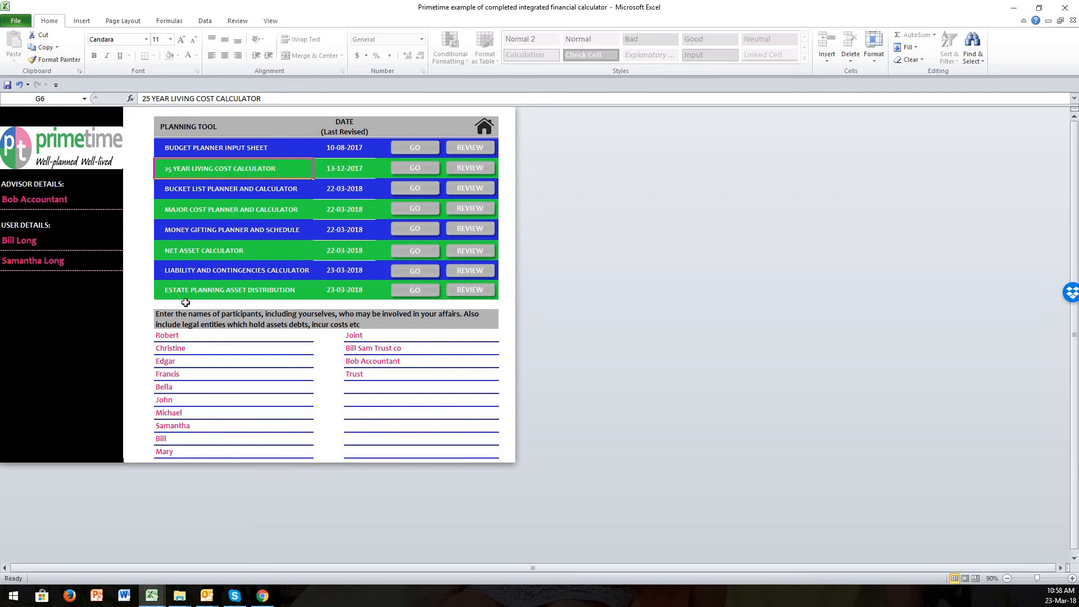
{"action": "left_click", "coordinate": [197, 192]}
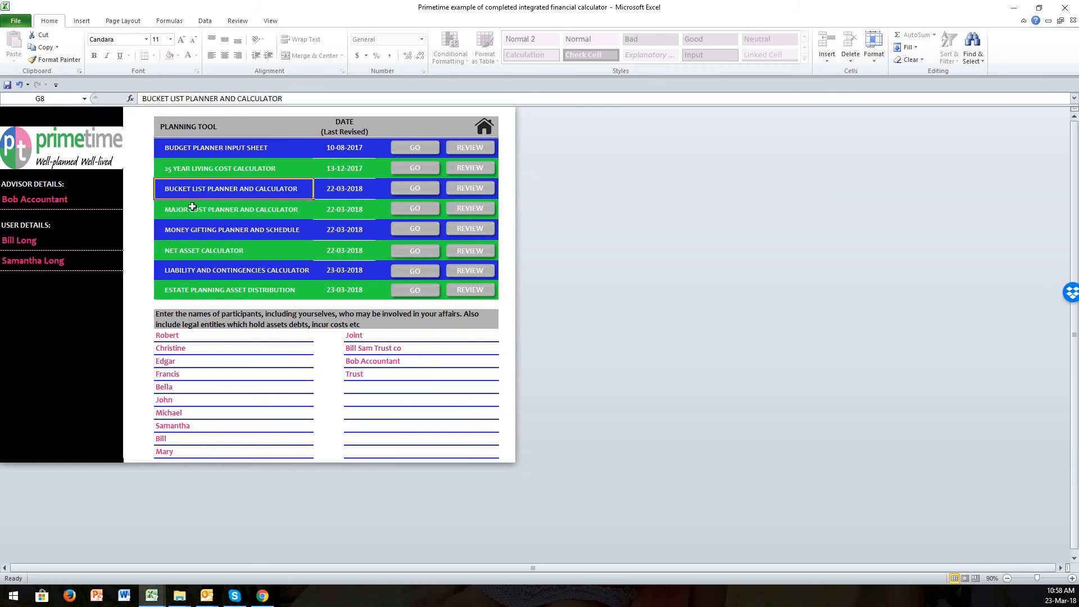
{"action": "left_click", "coordinate": [192, 209]}
{"action": "left_click", "coordinate": [186, 232]}
{"action": "left_click", "coordinate": [181, 252]}
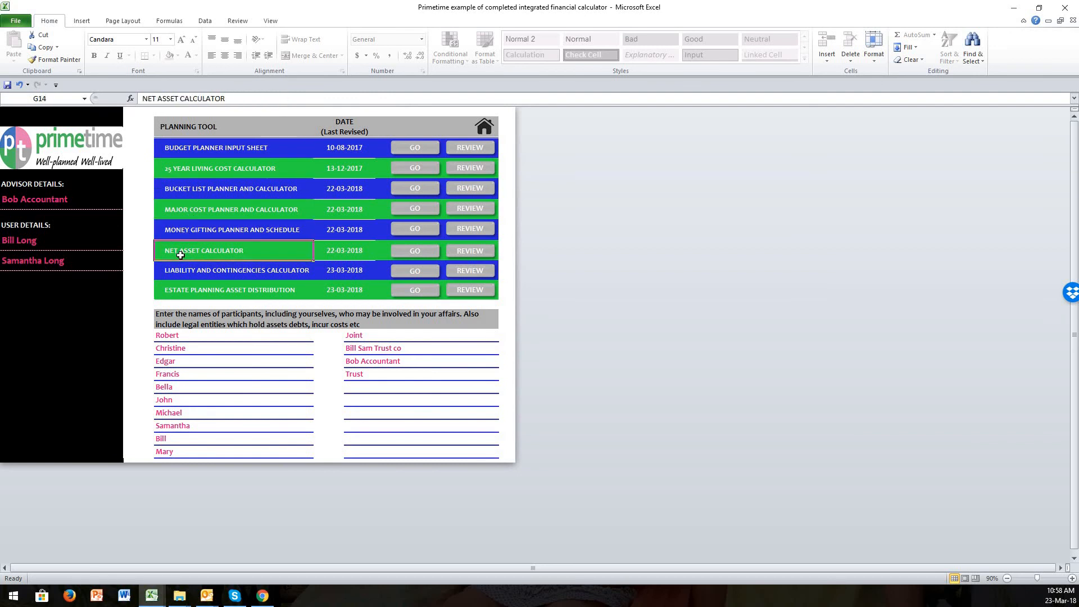
{"action": "left_click", "coordinate": [181, 273]}
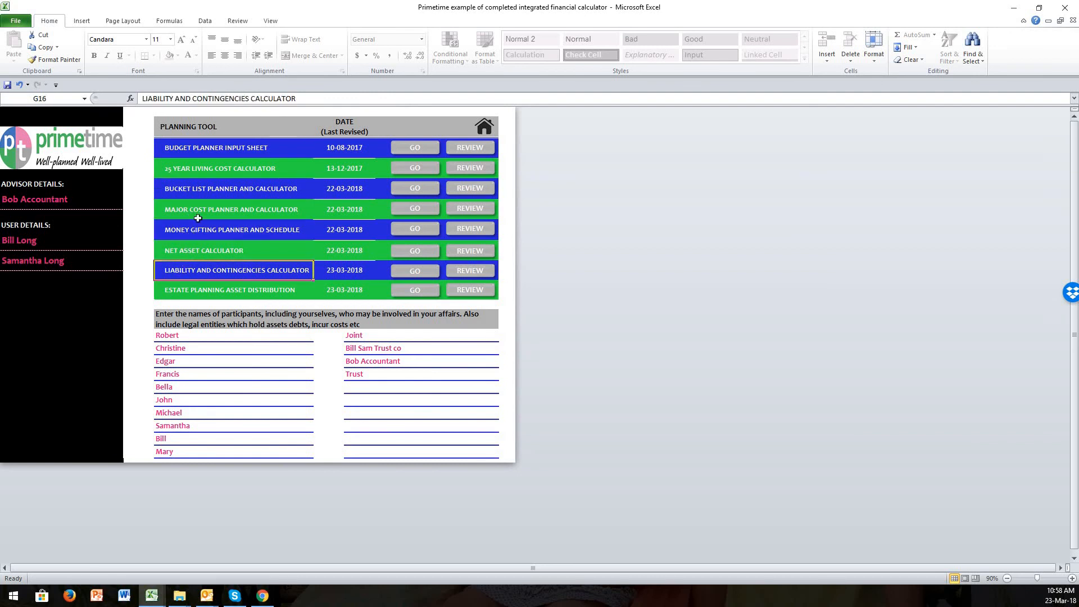
{"action": "left_click", "coordinate": [198, 169]}
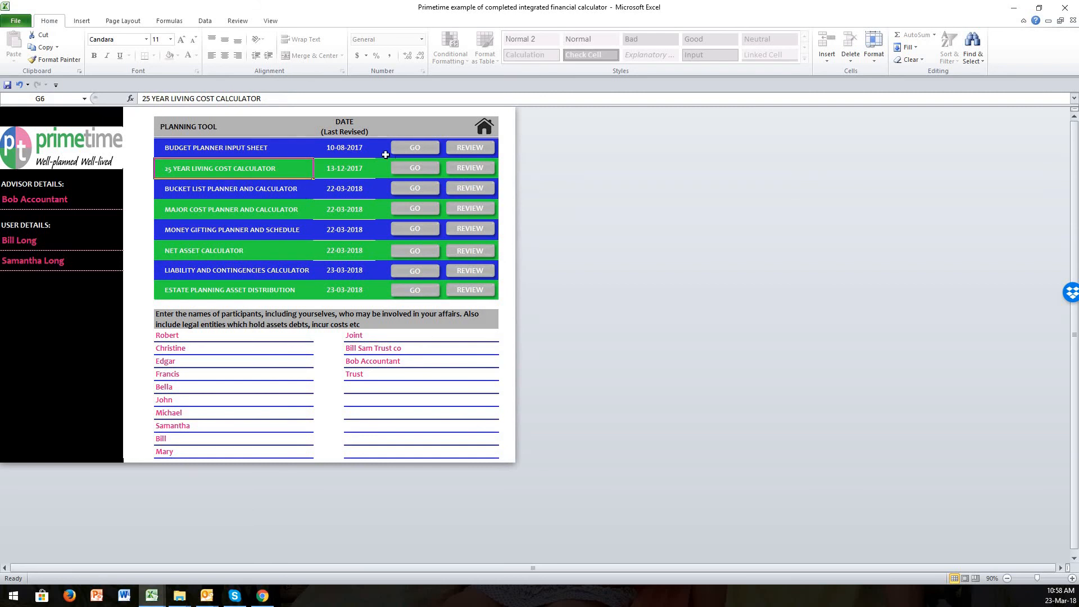
{"action": "left_click", "coordinate": [214, 149]}
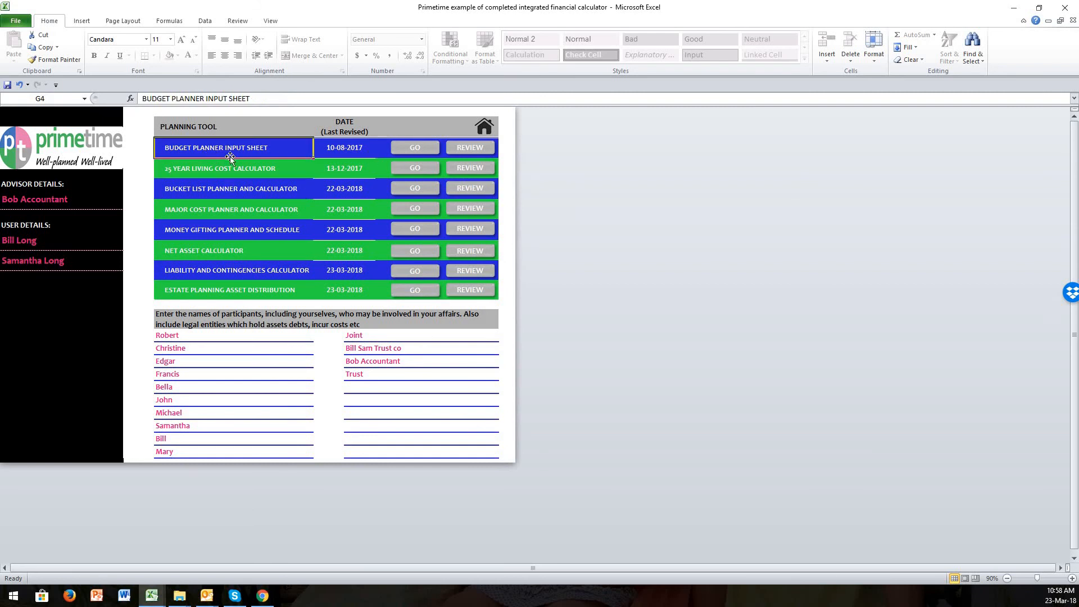
- Set the last revised date of the Budget Planner Input Sheet to 23/3/18
{"action": "left_click", "coordinate": [344, 147]}
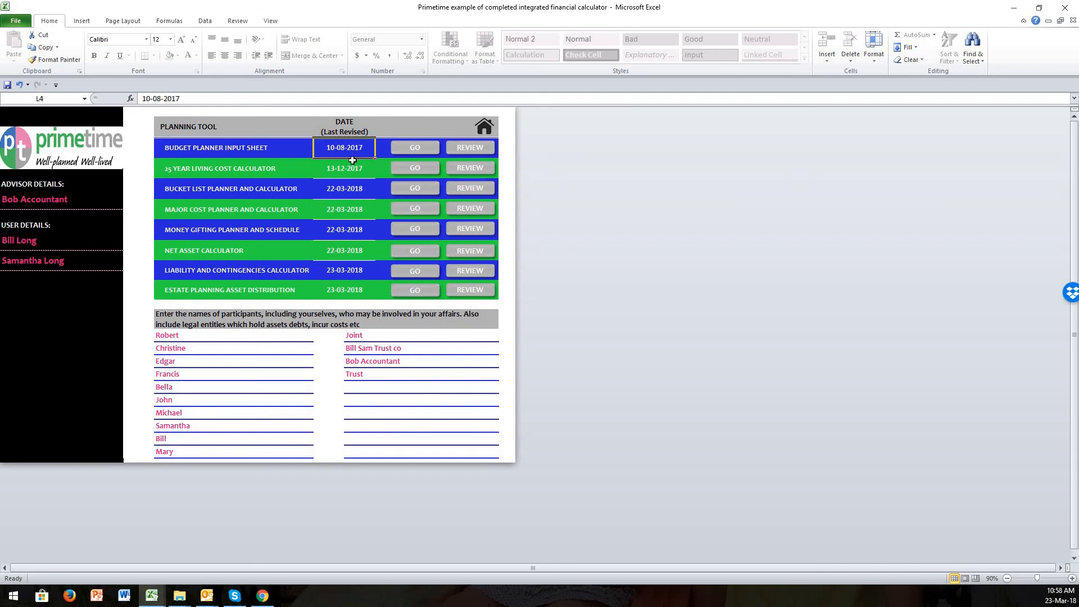
{"action": "type", "text": "23"}
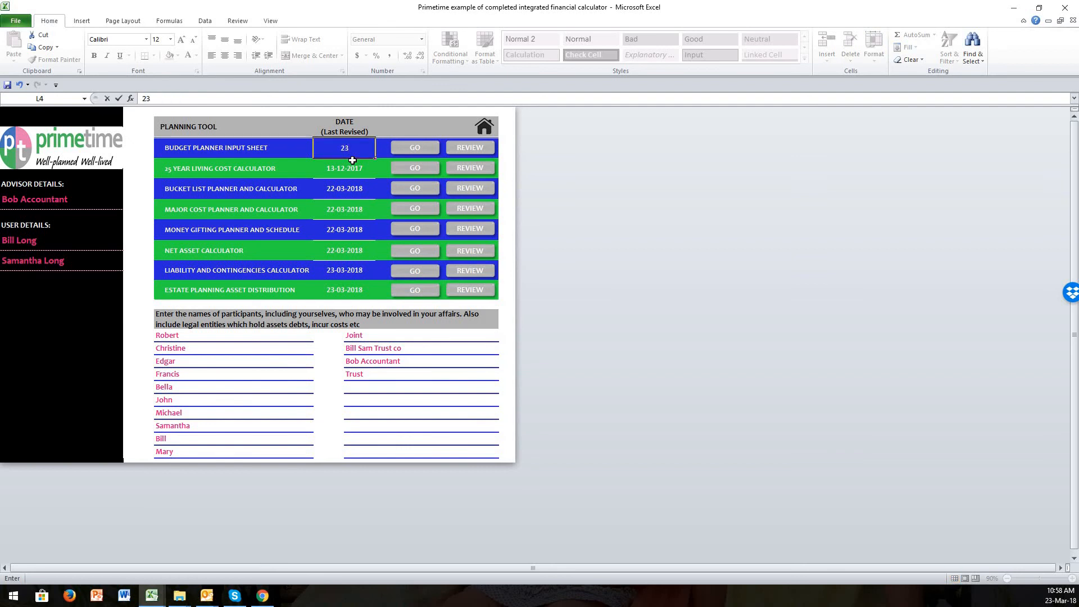
{"action": "type", "text": "/3/18"}
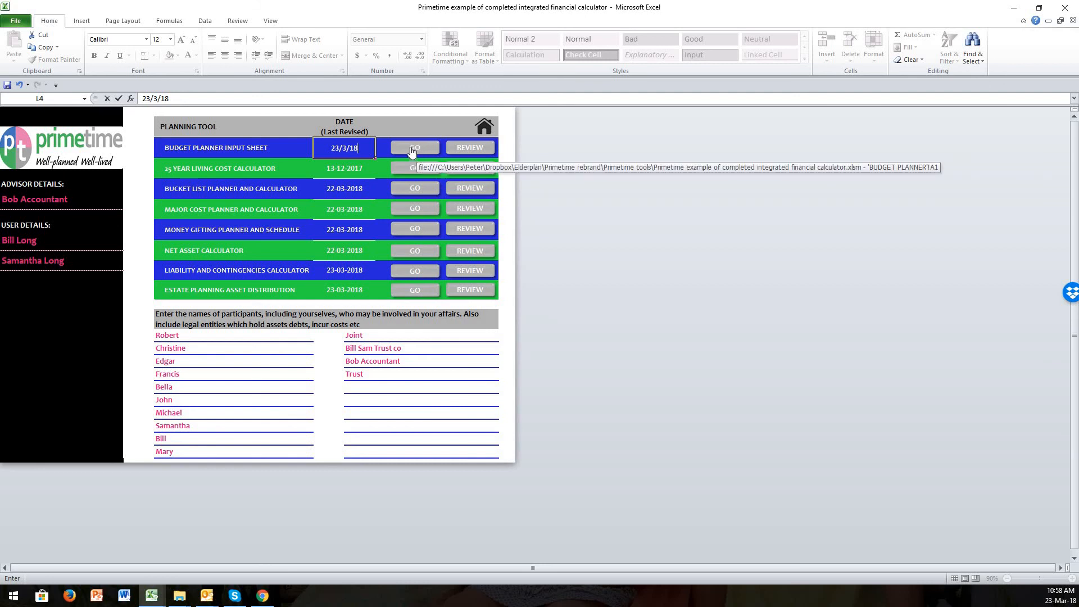
{"action": "key", "text": "F2"}
- Go to the Budget Planner Input Sheet and resize the restored workbook window to show columns up to Yearly Amount
{"action": "left_click", "coordinate": [415, 148]}
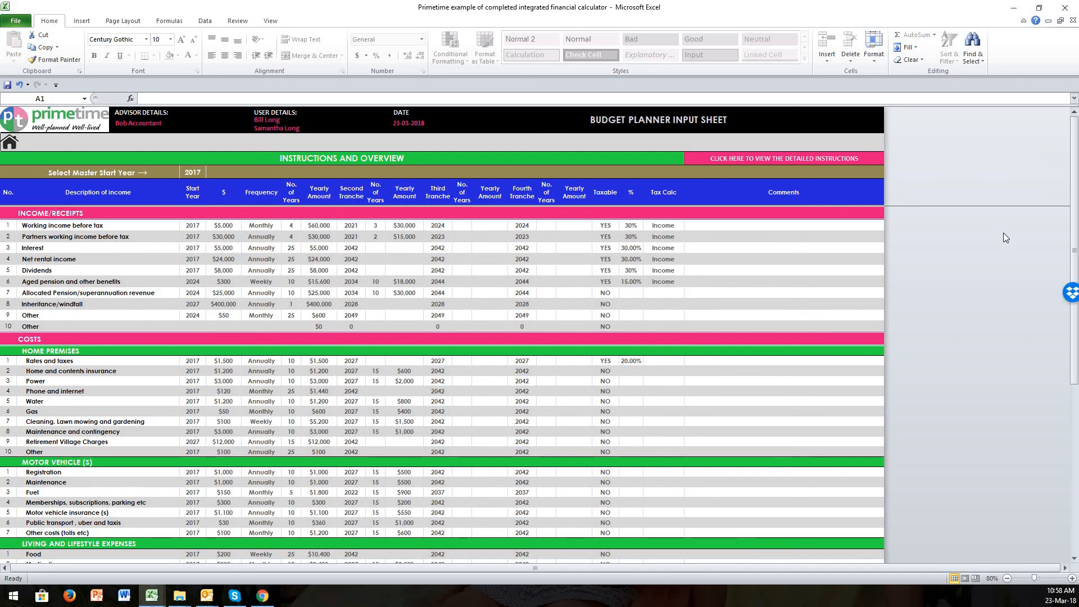
{"action": "left_click_drag", "start_coordinate": [1076, 124], "coordinate": [1071, 98]}
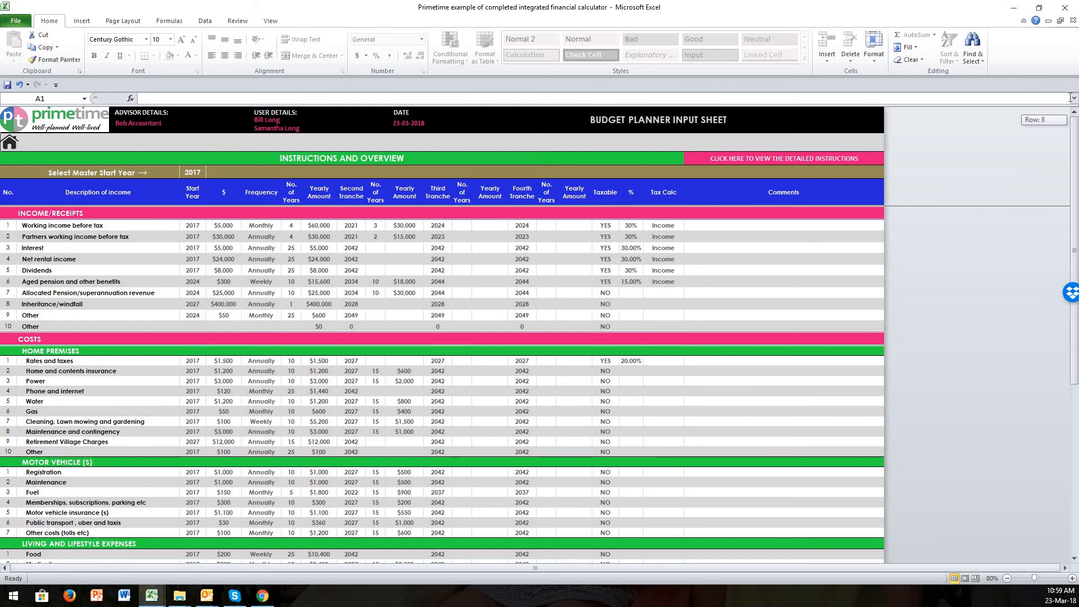
{"action": "left_click", "coordinate": [1039, 7]}
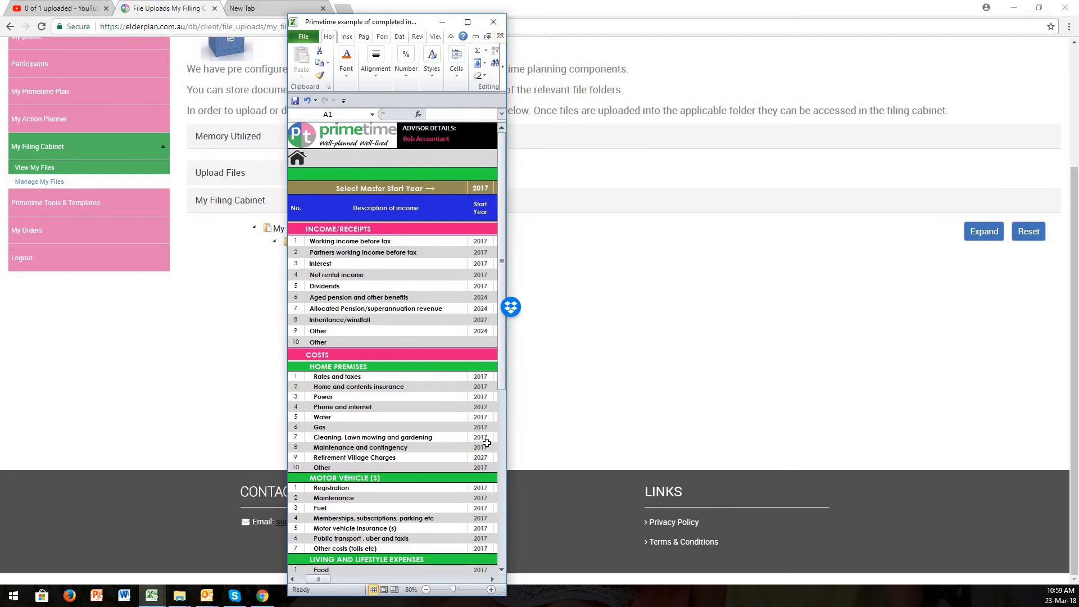
{"action": "left_click_drag", "start_coordinate": [506, 555], "coordinate": [635, 601]}
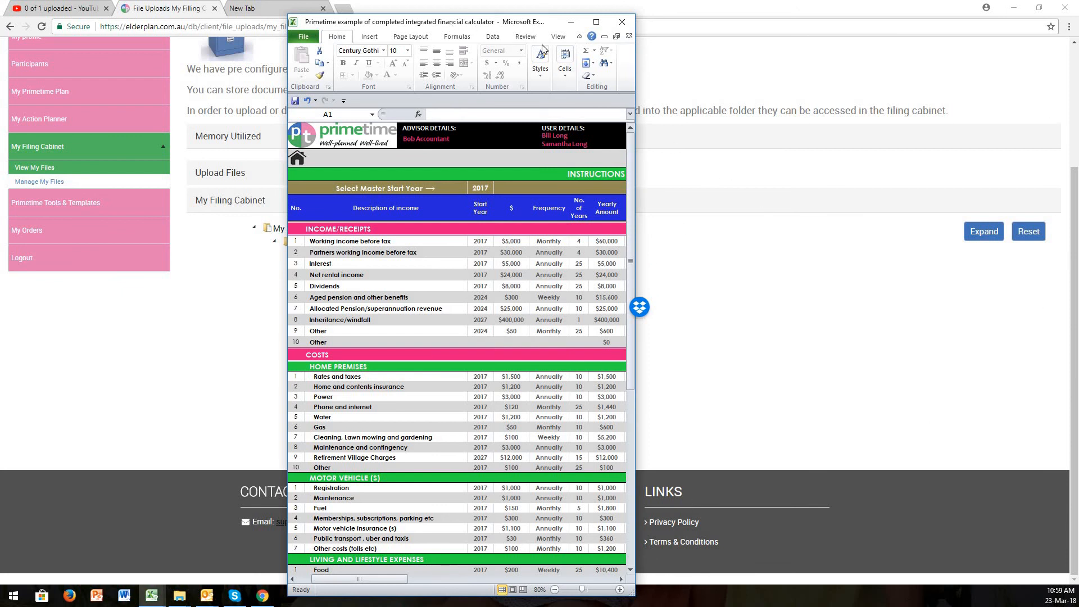
- Examine the Income/Receipts items in the budget planner, from working income before tax to inheritance/windfall
{"action": "left_click", "coordinate": [345, 240]}
{"action": "left_click", "coordinate": [346, 230]}
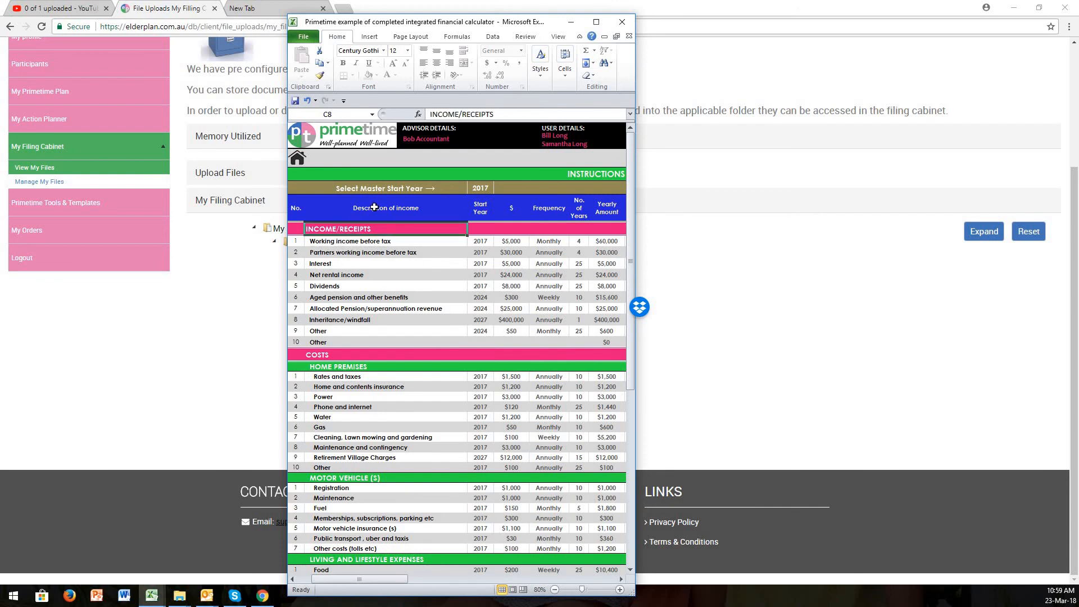
{"action": "left_click", "coordinate": [374, 207]}
{"action": "left_click", "coordinate": [360, 244]}
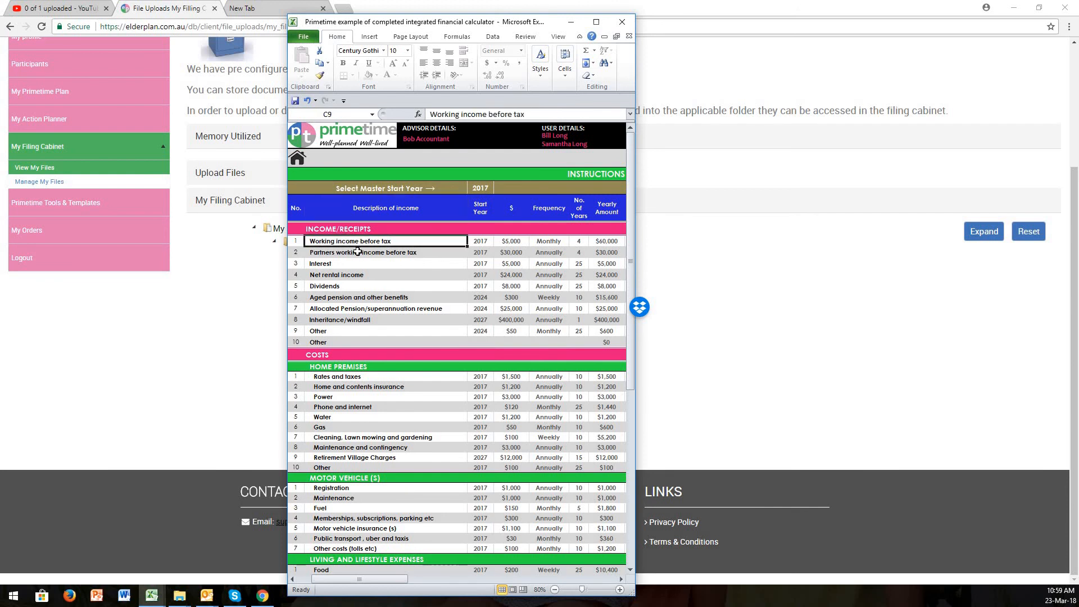
{"action": "left_click", "coordinate": [358, 253]}
{"action": "left_click", "coordinate": [353, 267]}
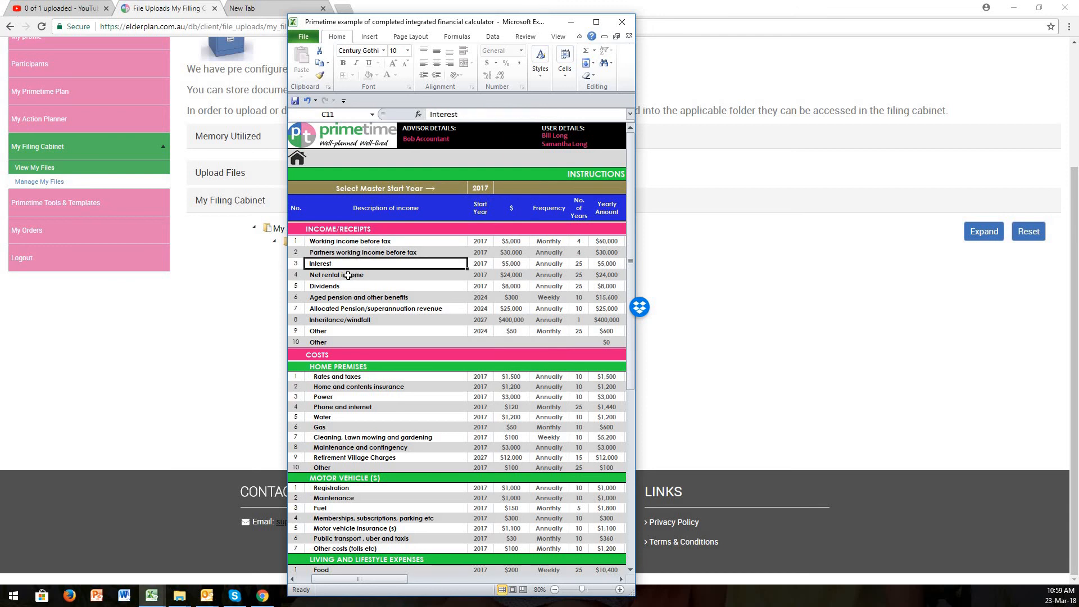
{"action": "left_click", "coordinate": [345, 276]}
{"action": "left_click", "coordinate": [343, 287]}
{"action": "left_click", "coordinate": [341, 299]}
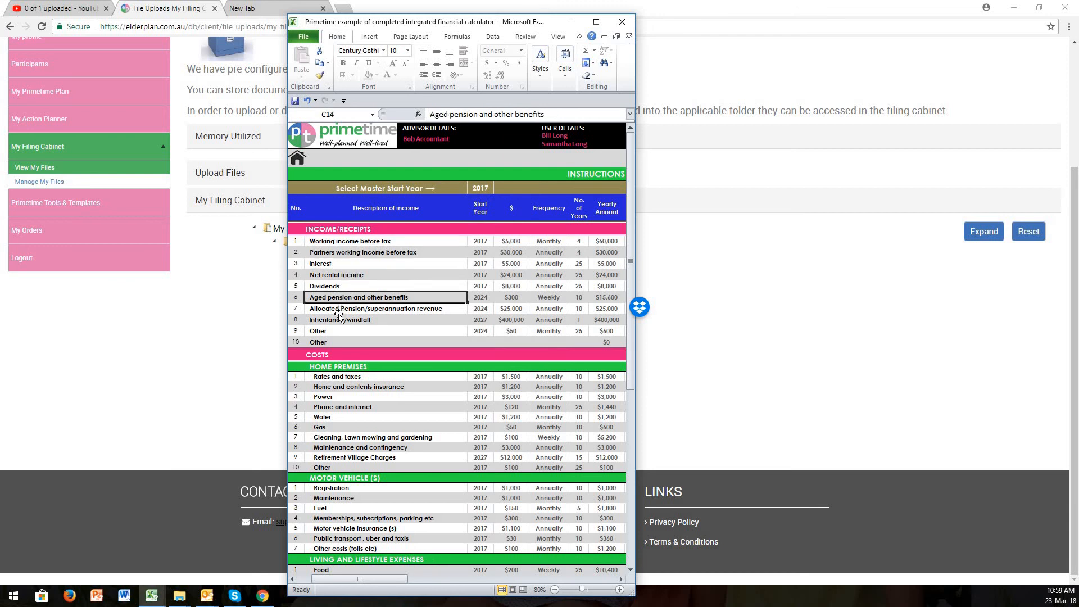
{"action": "left_click", "coordinate": [340, 310]}
{"action": "left_click", "coordinate": [340, 321]}
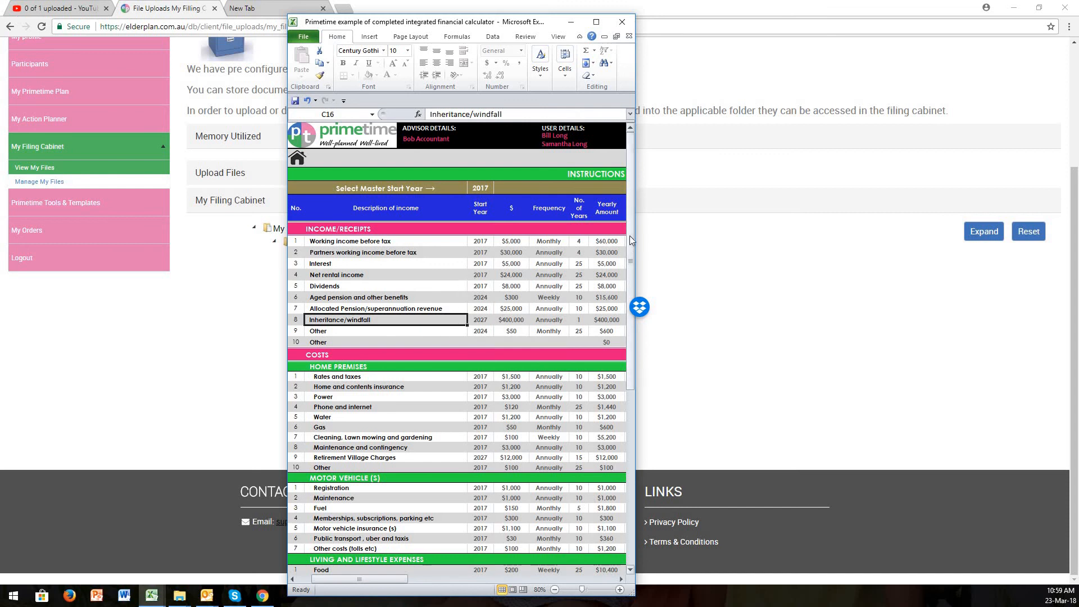
- Examine the Costs sections of the budget planner, from rates and taxes under Home Premises to residential aged care costs under Care Costs
{"action": "left_click_drag", "start_coordinate": [630, 235], "coordinate": [617, 315]}
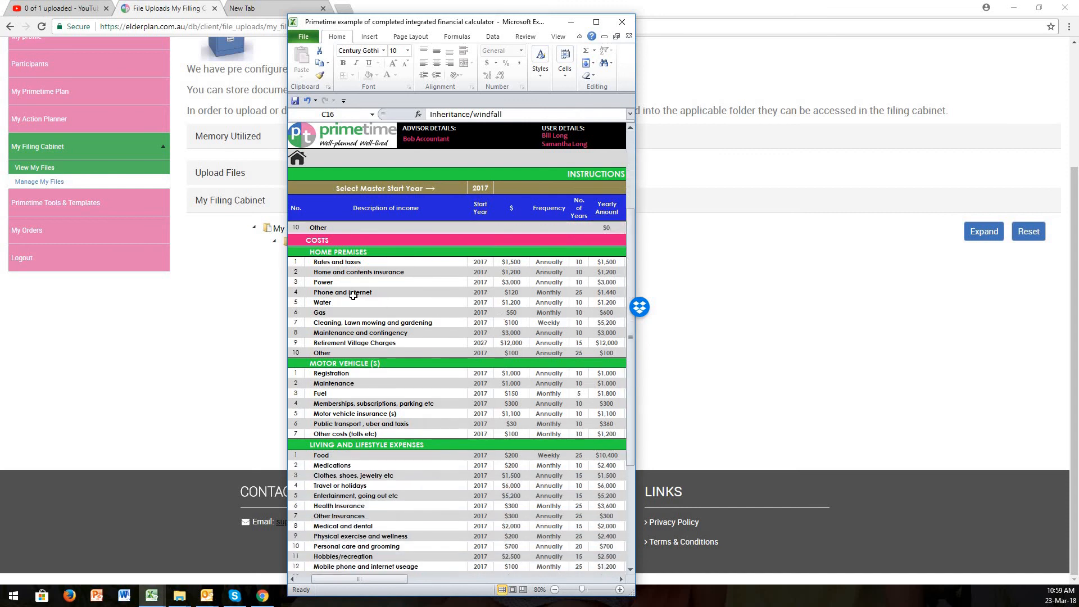
{"action": "left_click", "coordinate": [346, 262]}
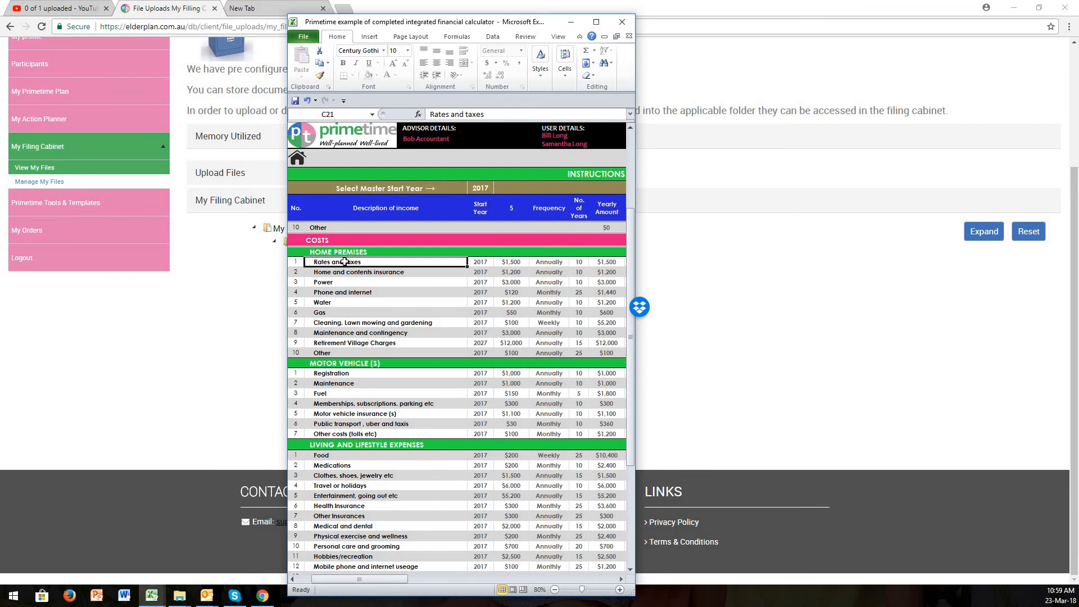
{"action": "double_click", "coordinate": [360, 273]}
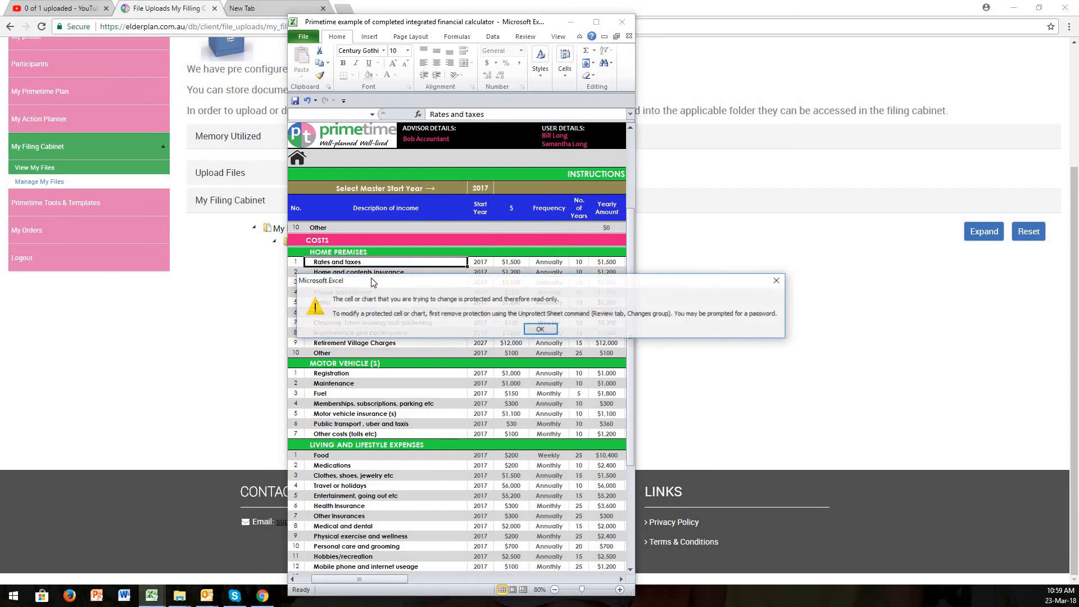
{"action": "left_click", "coordinate": [543, 331]}
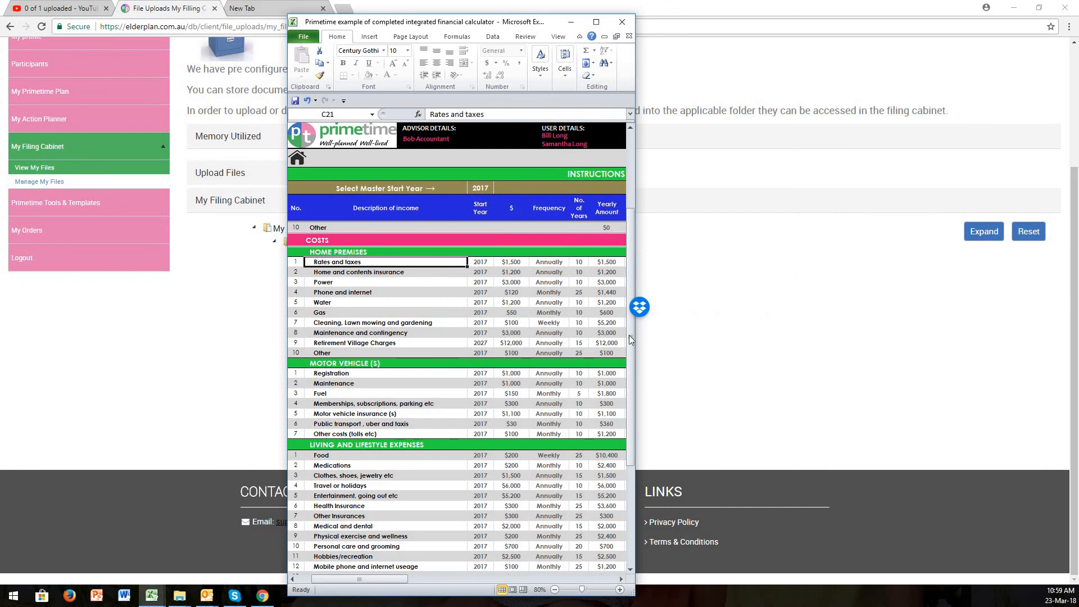
{"action": "left_click_drag", "start_coordinate": [631, 340], "coordinate": [607, 565]}
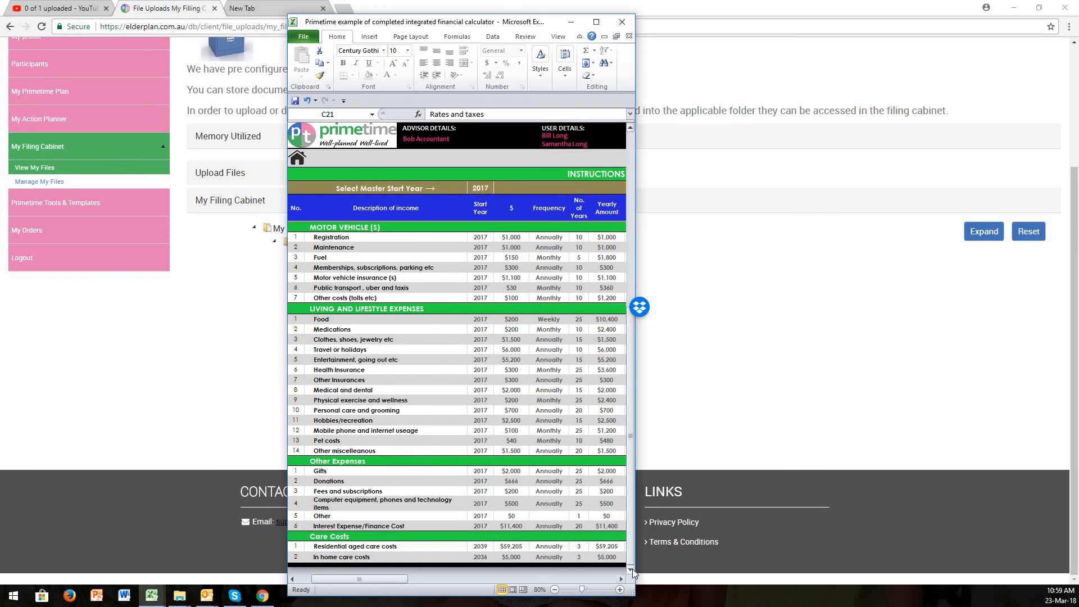
{"action": "left_click", "coordinate": [631, 570]}
{"action": "left_click", "coordinate": [631, 569]}
{"action": "left_click", "coordinate": [631, 570]}
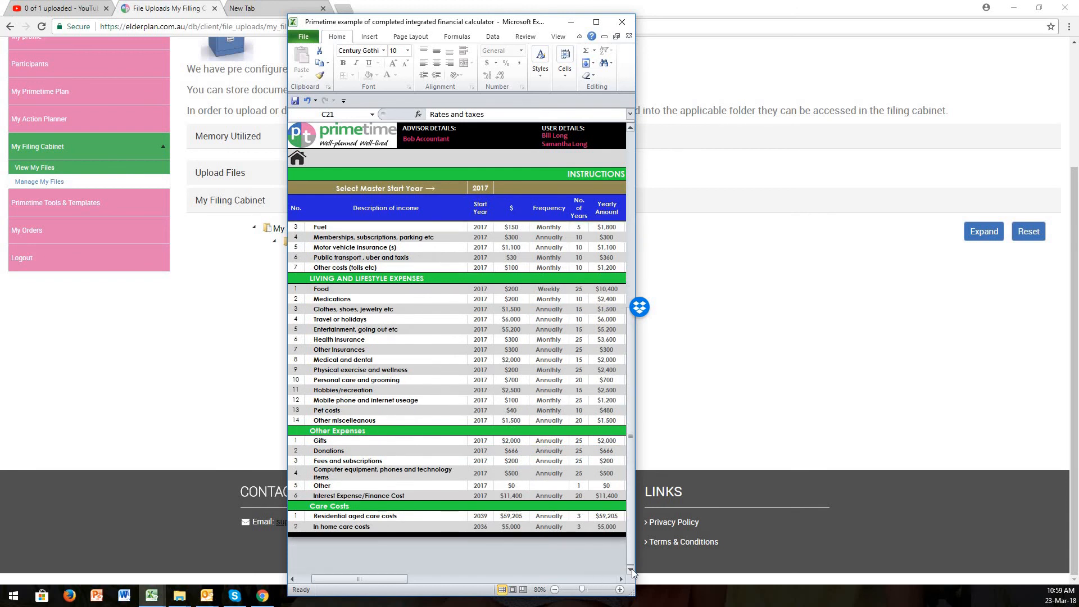
{"action": "left_click", "coordinate": [631, 570]}
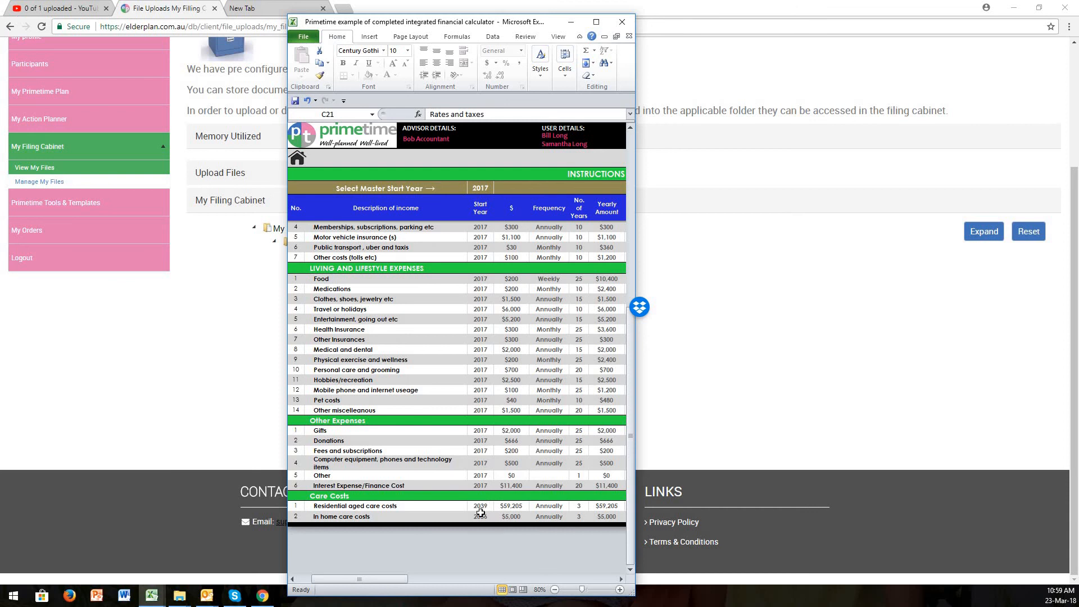
{"action": "left_click", "coordinate": [394, 508]}
{"action": "left_click", "coordinate": [384, 517]}
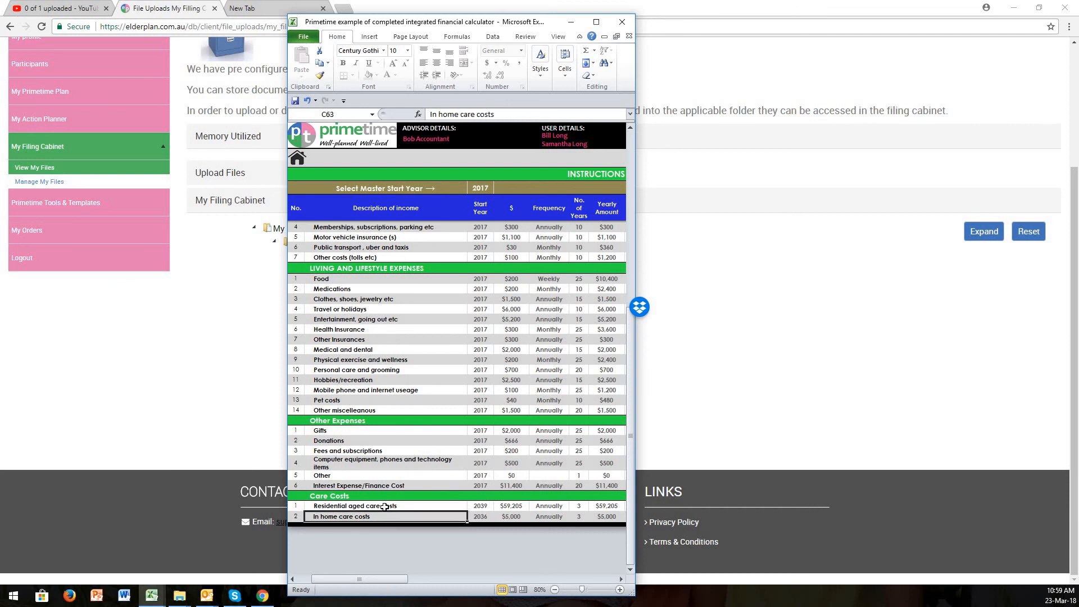
{"action": "left_click", "coordinate": [385, 508]}
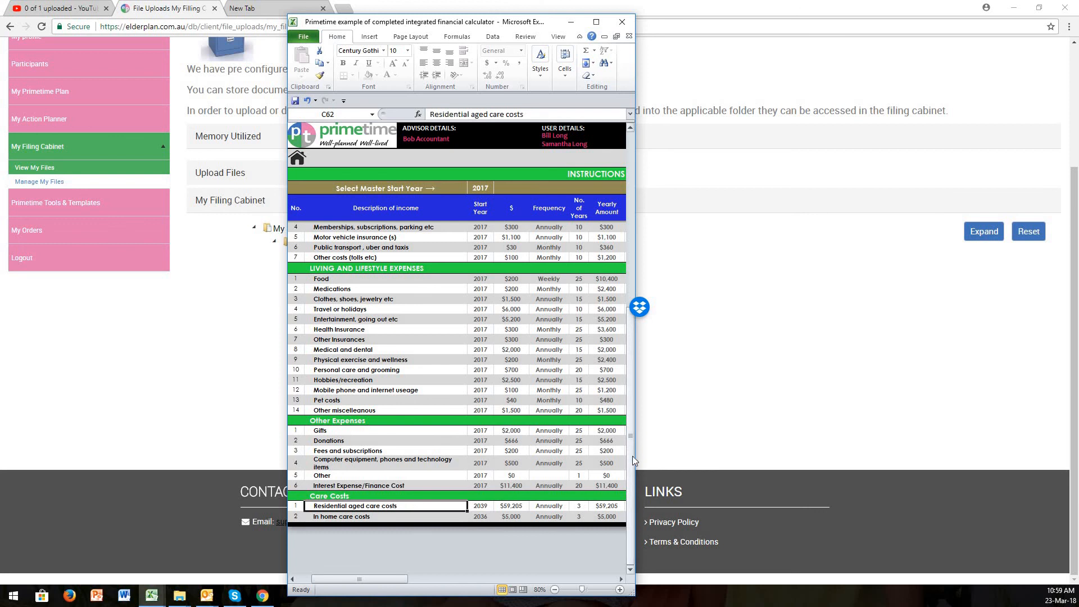
- Move the workbook window aside and select the master start year cell of the budget planner
{"action": "left_click_drag", "start_coordinate": [632, 487], "coordinate": [673, 238]}
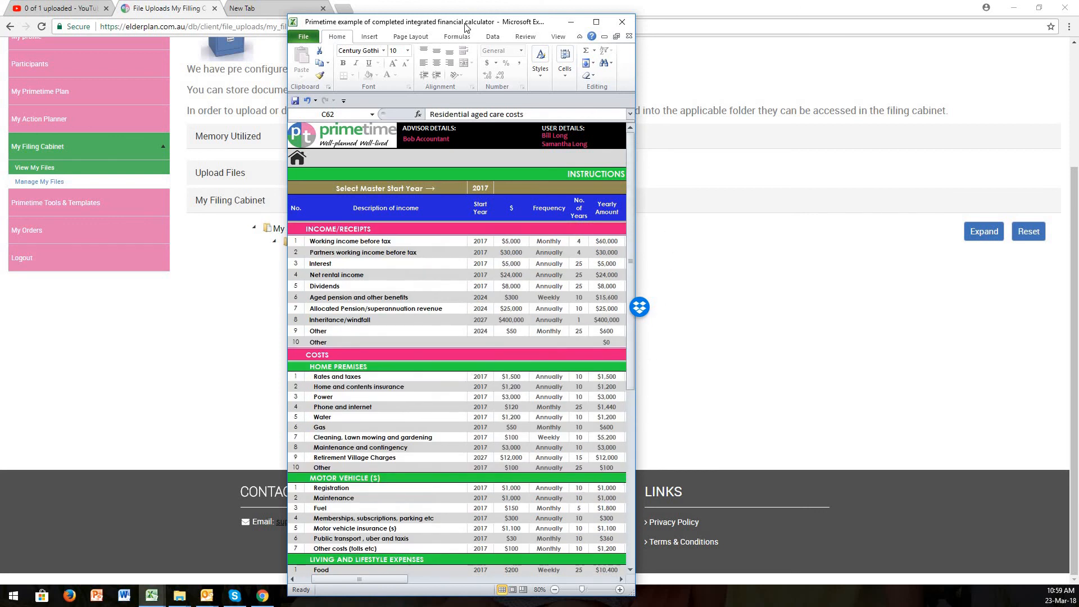
{"action": "left_click_drag", "start_coordinate": [460, 21], "coordinate": [354, 15]}
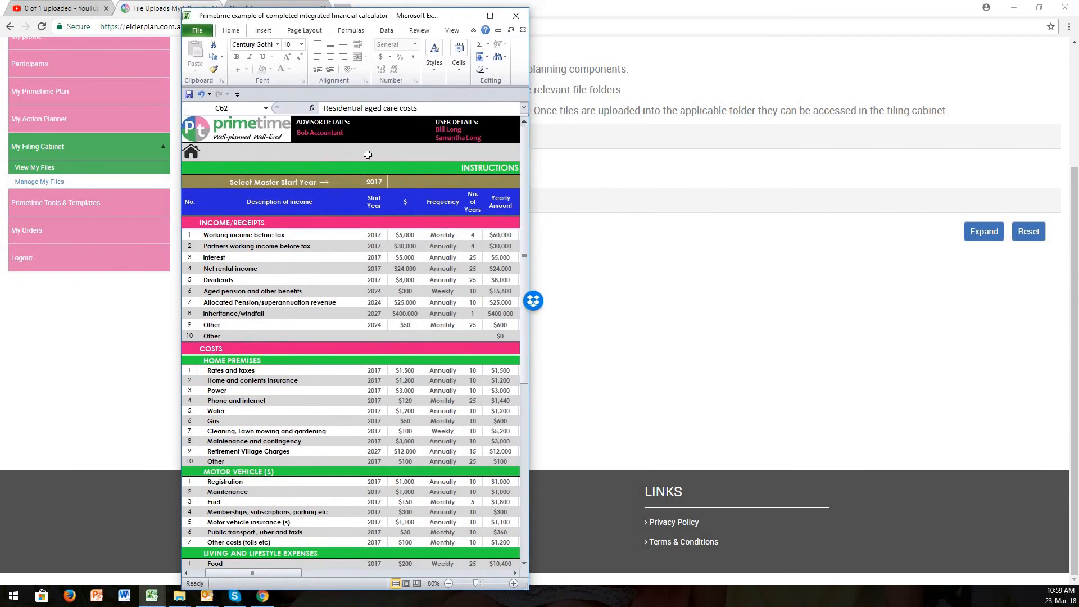
{"action": "left_click", "coordinate": [295, 185]}
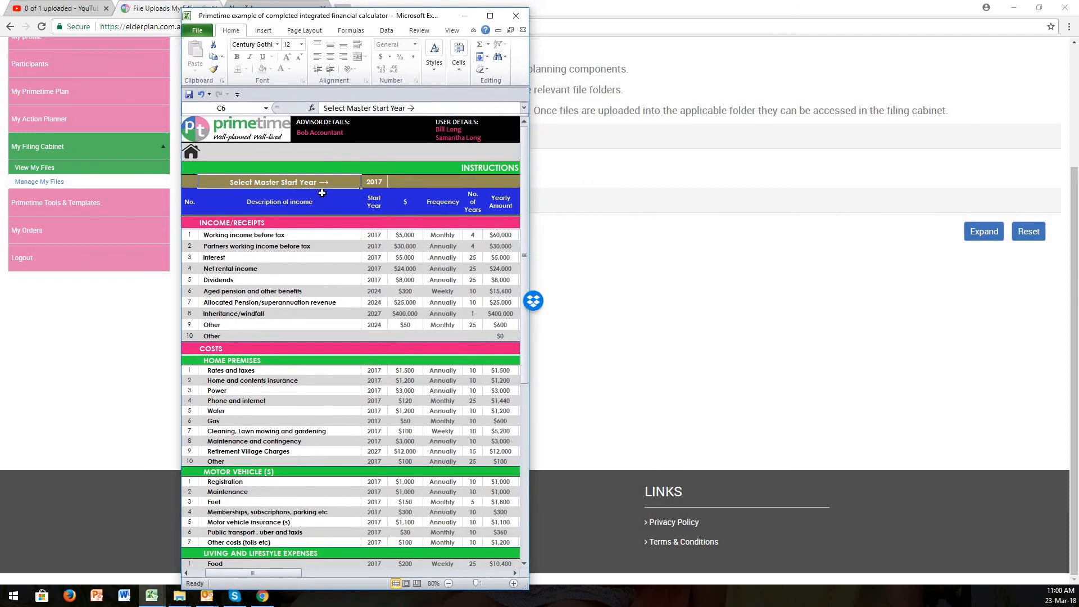
{"action": "left_click", "coordinate": [373, 184]}
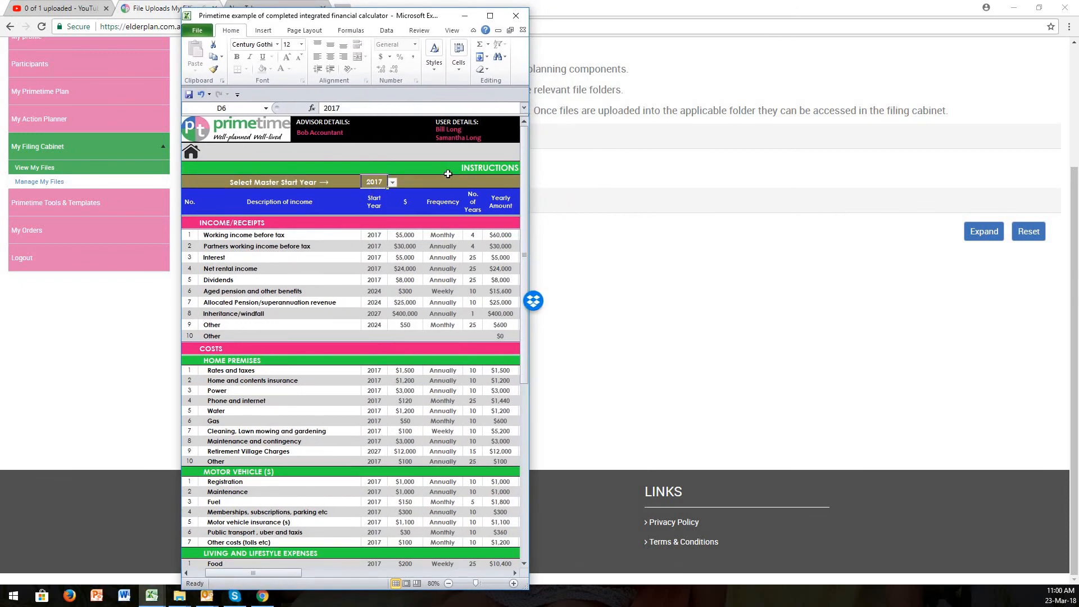
- Examine the description and start year of the working income before tax item
{"action": "left_click", "coordinate": [380, 236]}
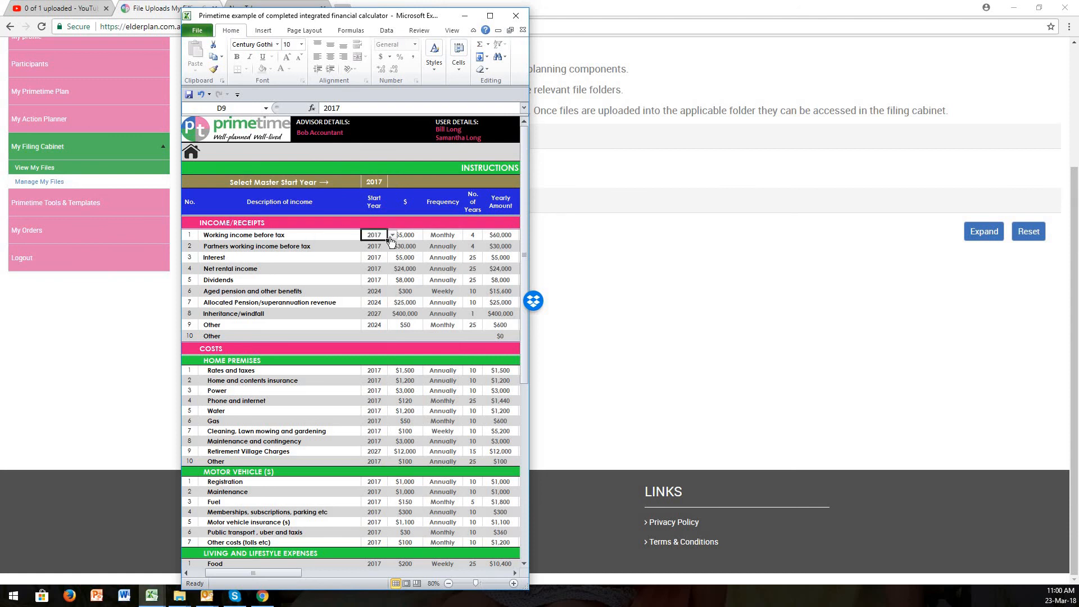
{"action": "left_click", "coordinate": [325, 240]}
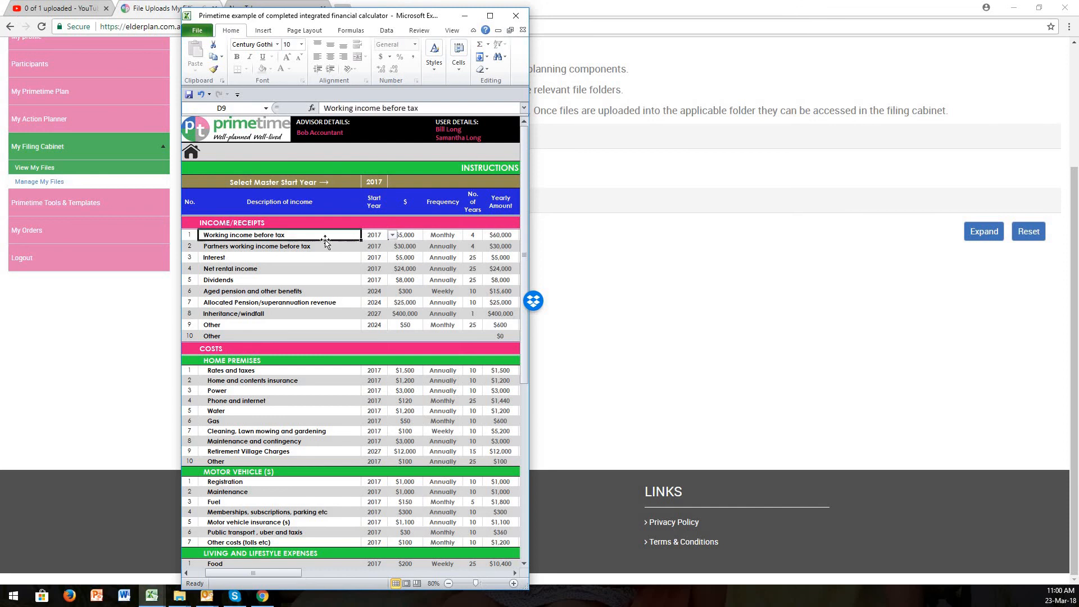
{"action": "left_click", "coordinate": [374, 236]}
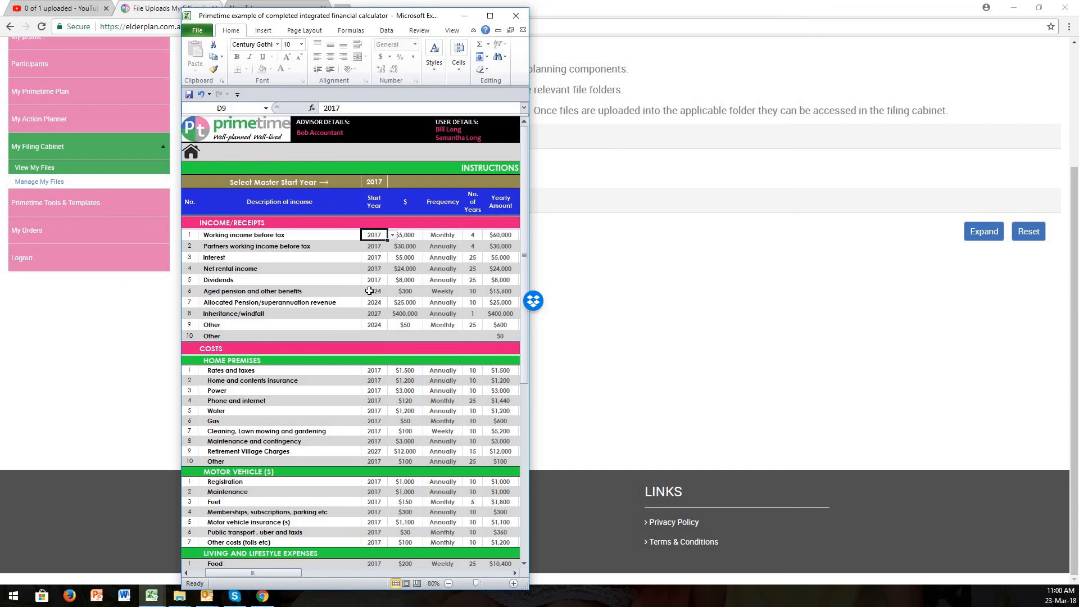
{"action": "left_click", "coordinate": [358, 235]}
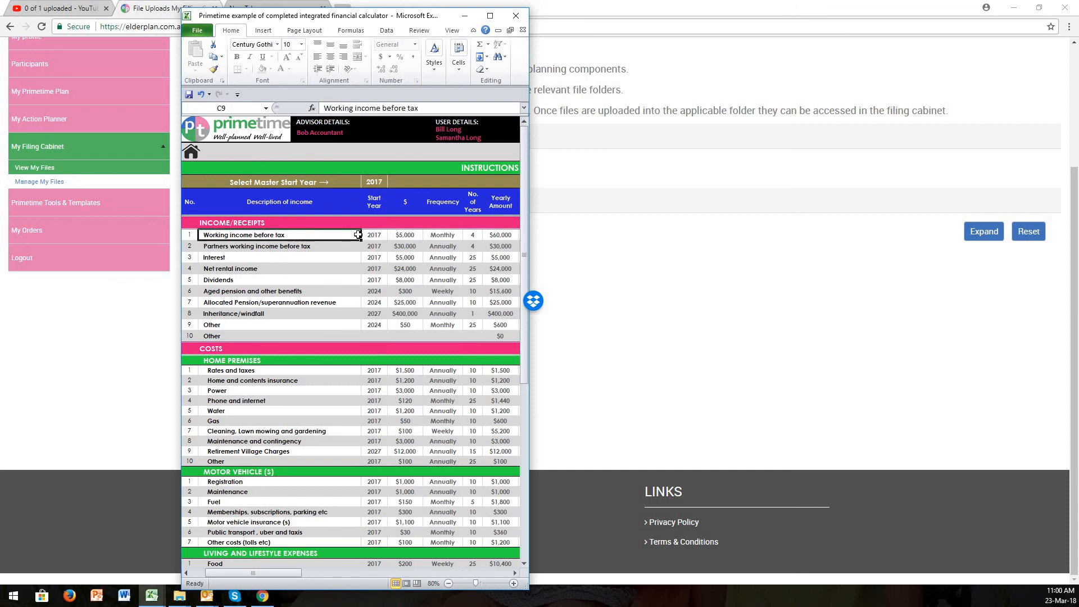
{"action": "left_click", "coordinate": [375, 234]}
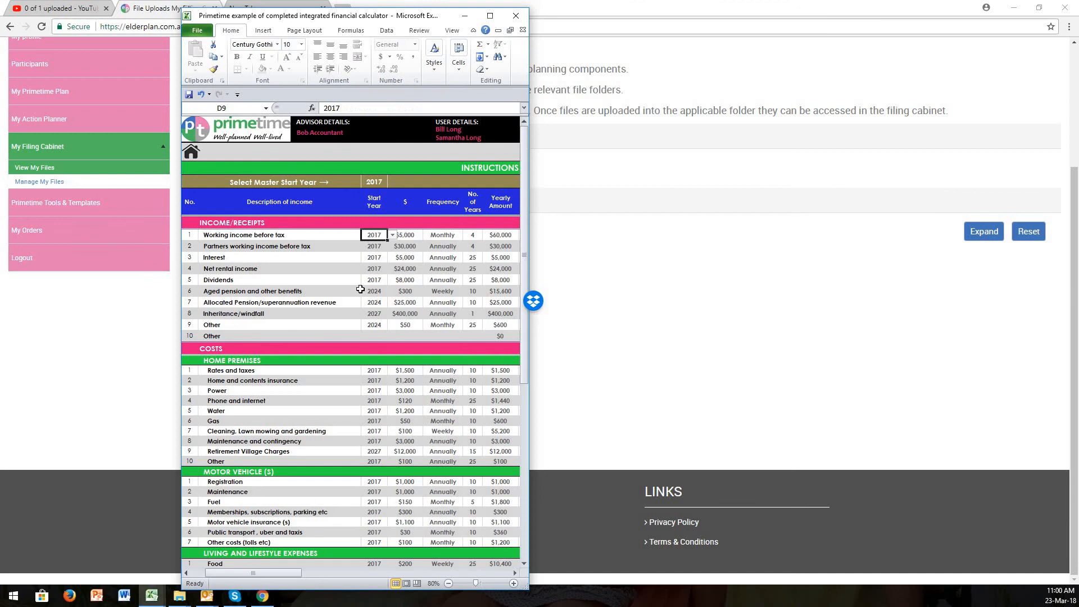
- Examine the dollar amount, frequency options, number of years and yearly amount formula for working income before tax
{"action": "left_click", "coordinate": [407, 233]}
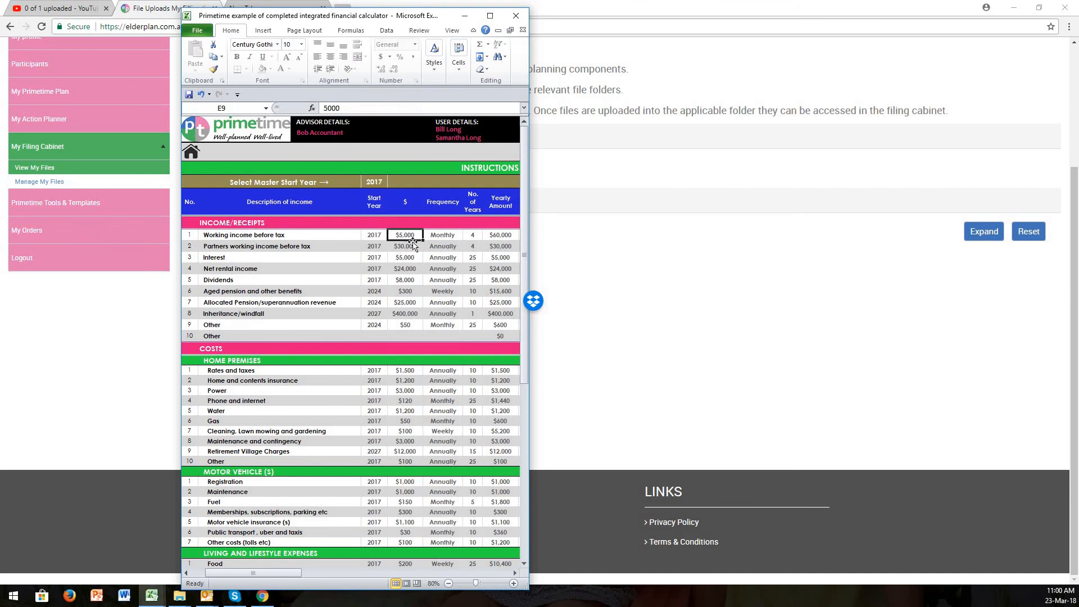
{"action": "left_click", "coordinate": [442, 234]}
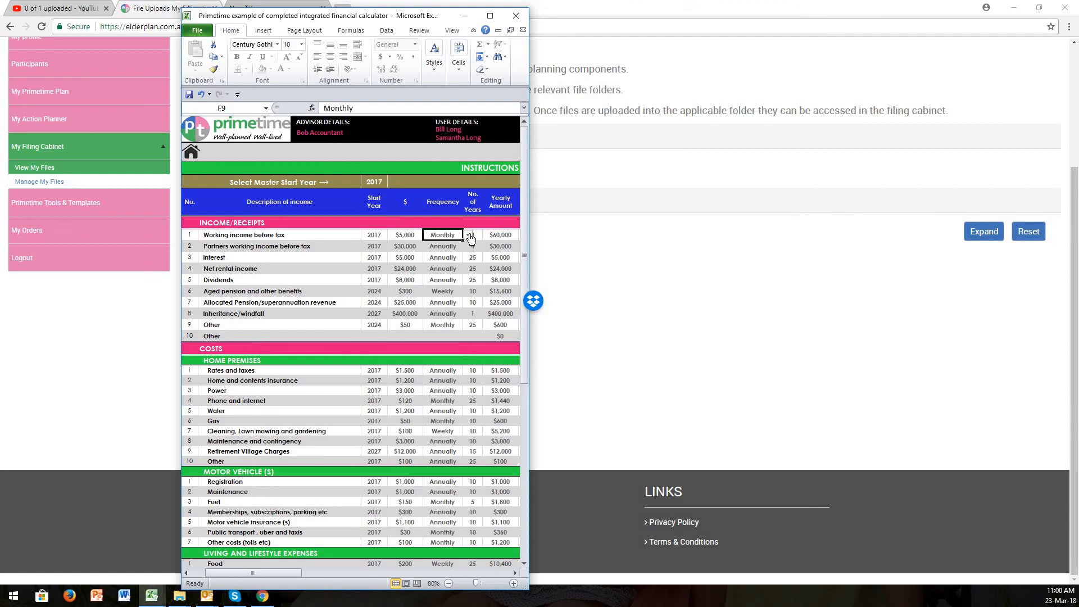
{"action": "left_click", "coordinate": [468, 235]}
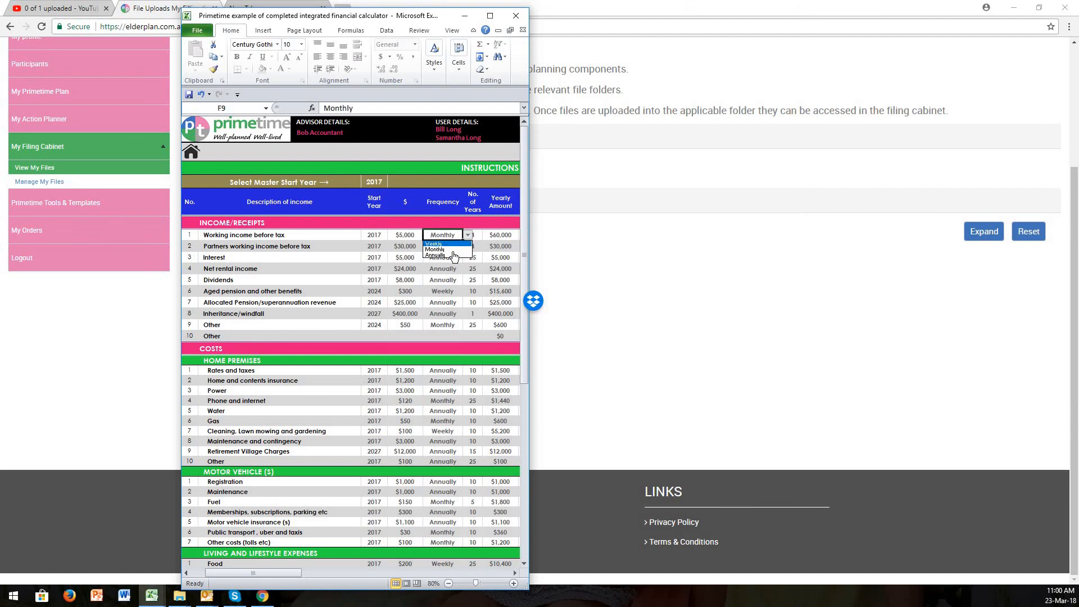
{"action": "left_click", "coordinate": [438, 200]}
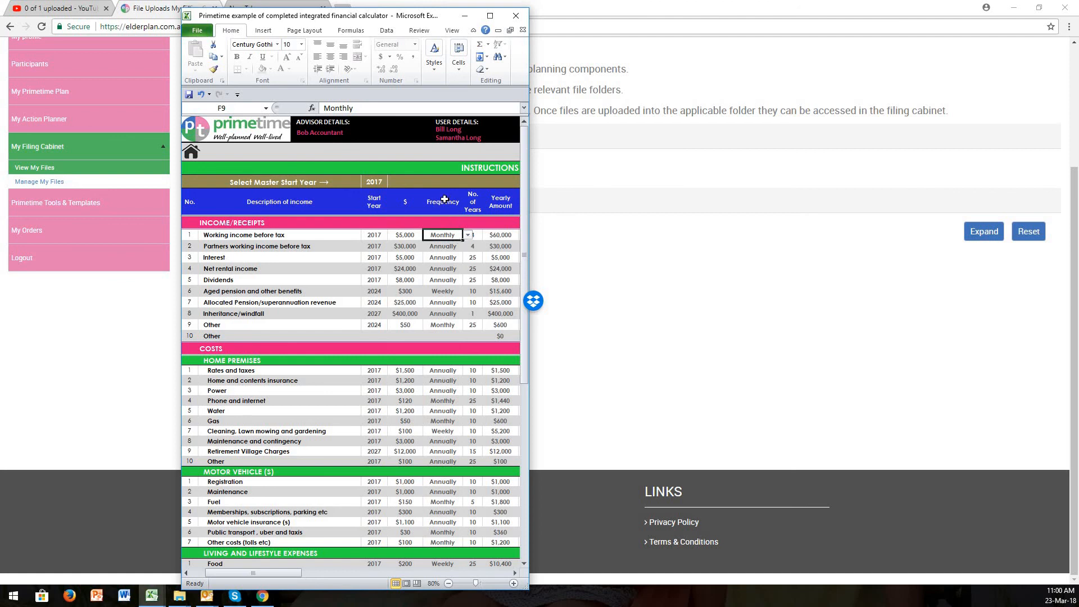
{"action": "left_click", "coordinate": [445, 200]}
{"action": "left_click", "coordinate": [472, 237]}
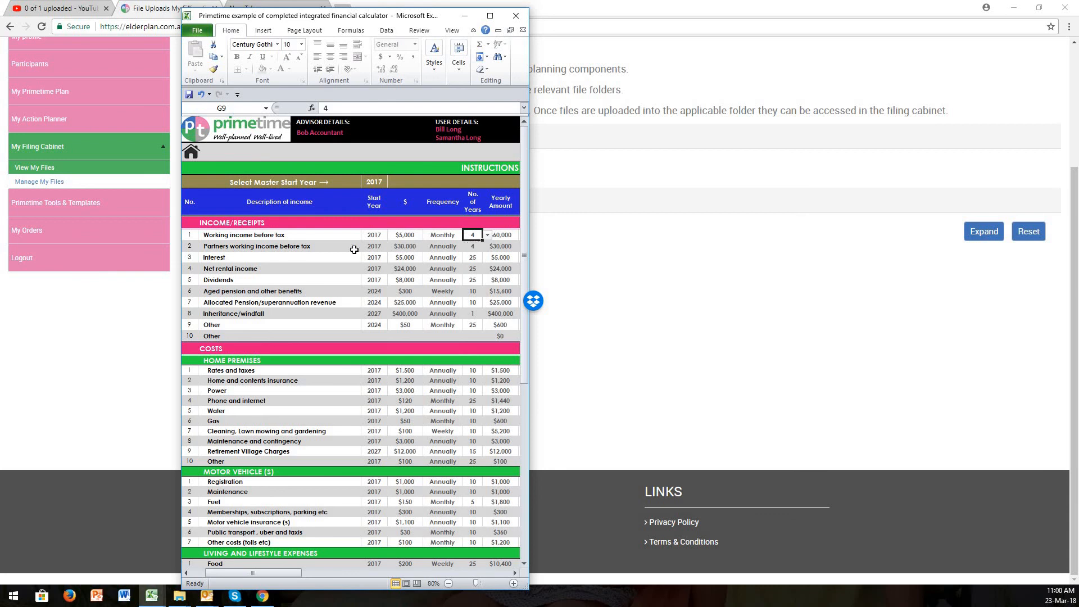
{"action": "left_click", "coordinate": [284, 236]}
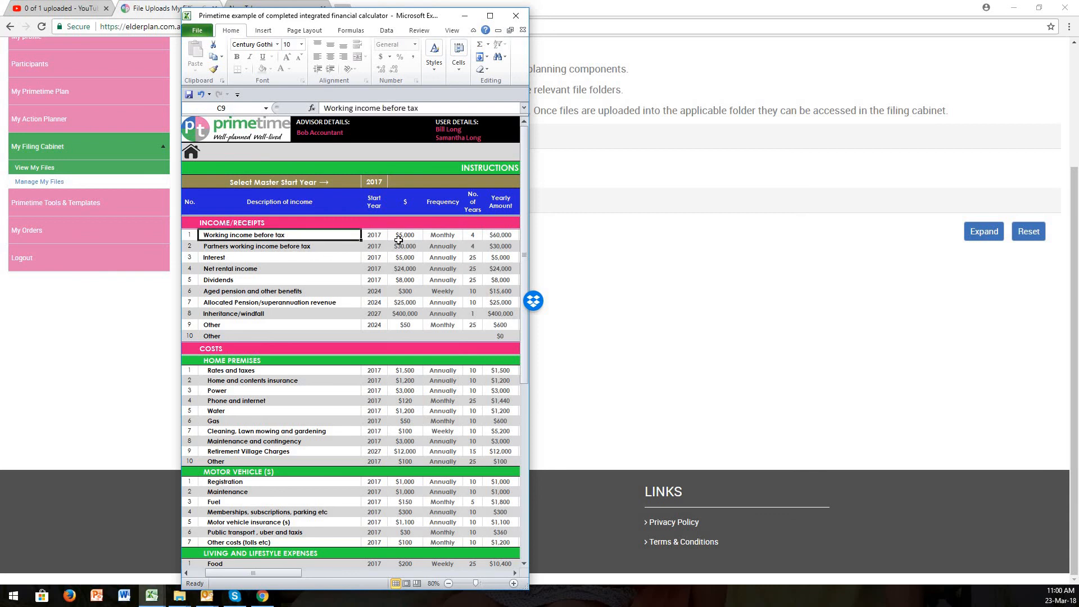
{"action": "left_click", "coordinate": [476, 235]}
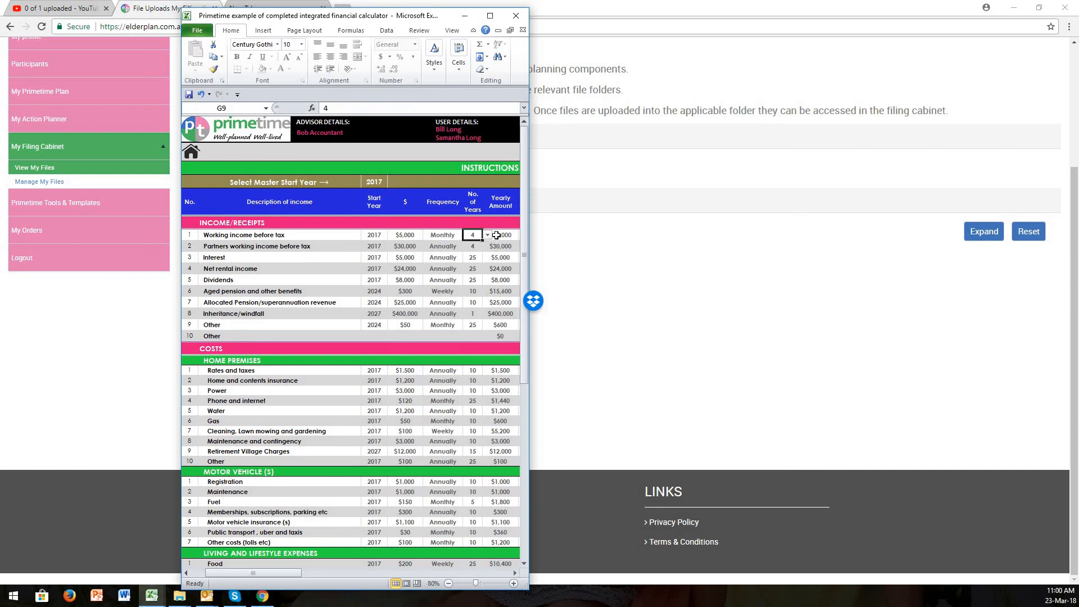
{"action": "left_click", "coordinate": [500, 236]}
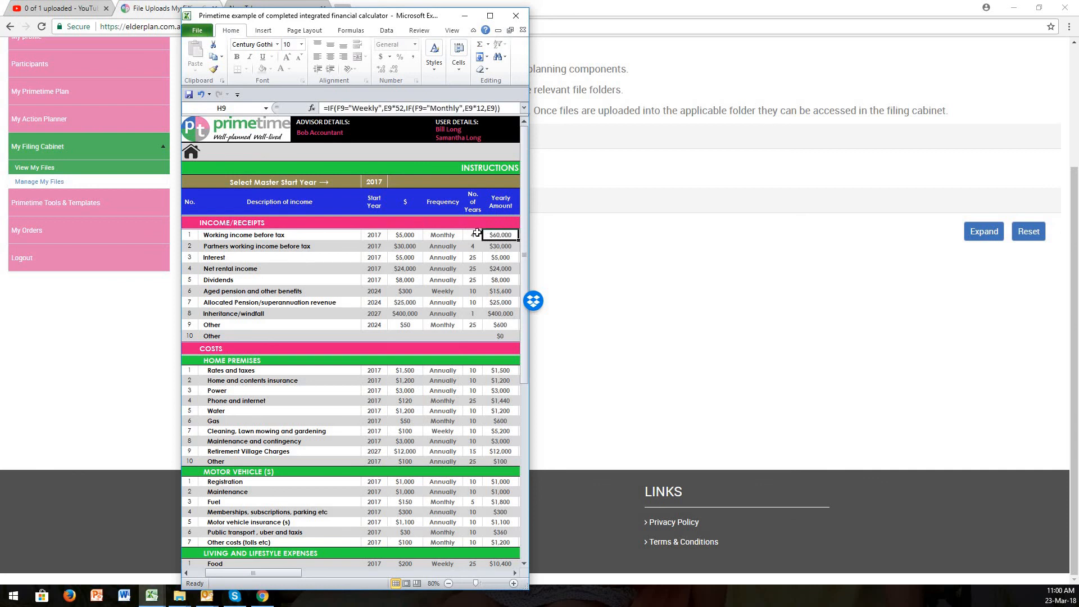
- Examine the interest item's dollar amount, frequency, number of years and yearly amount under Income/Receipts
{"action": "left_click", "coordinate": [274, 258]}
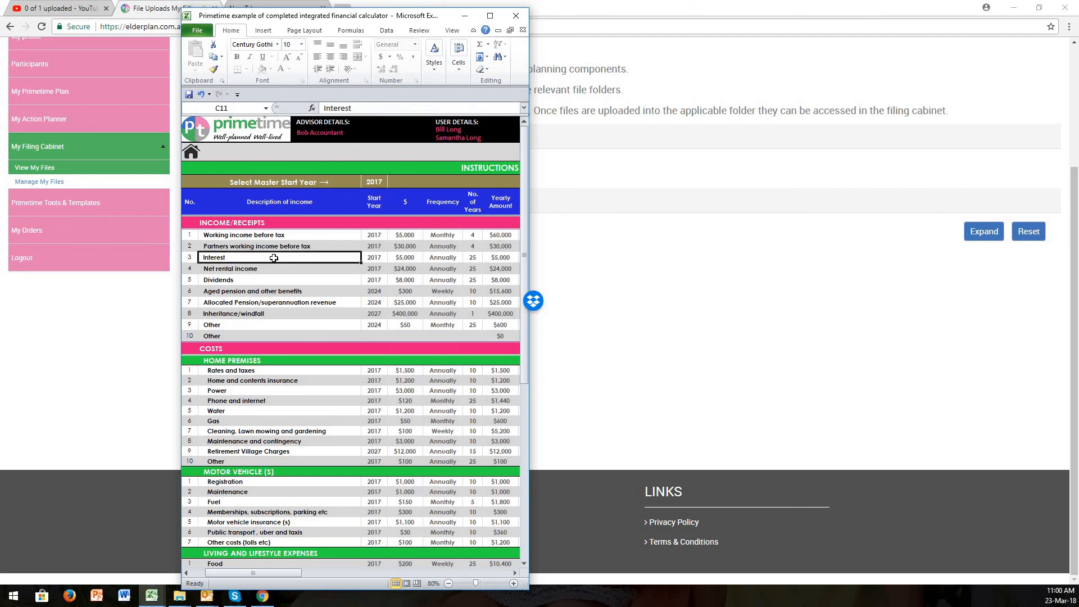
{"action": "left_click", "coordinate": [410, 259]}
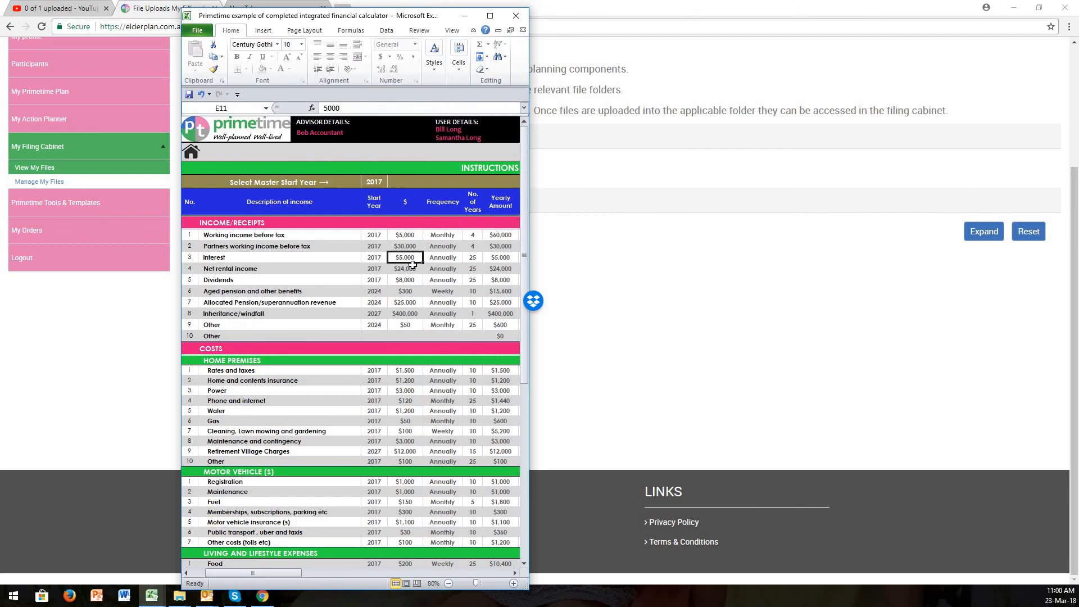
{"action": "left_click", "coordinate": [451, 260]}
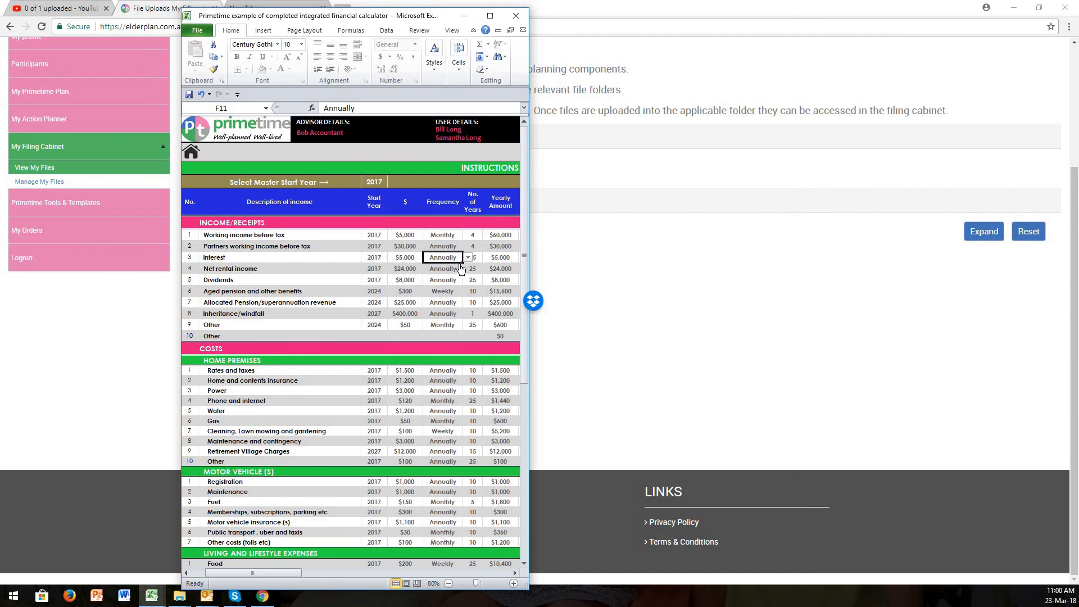
{"action": "left_click", "coordinate": [412, 155]}
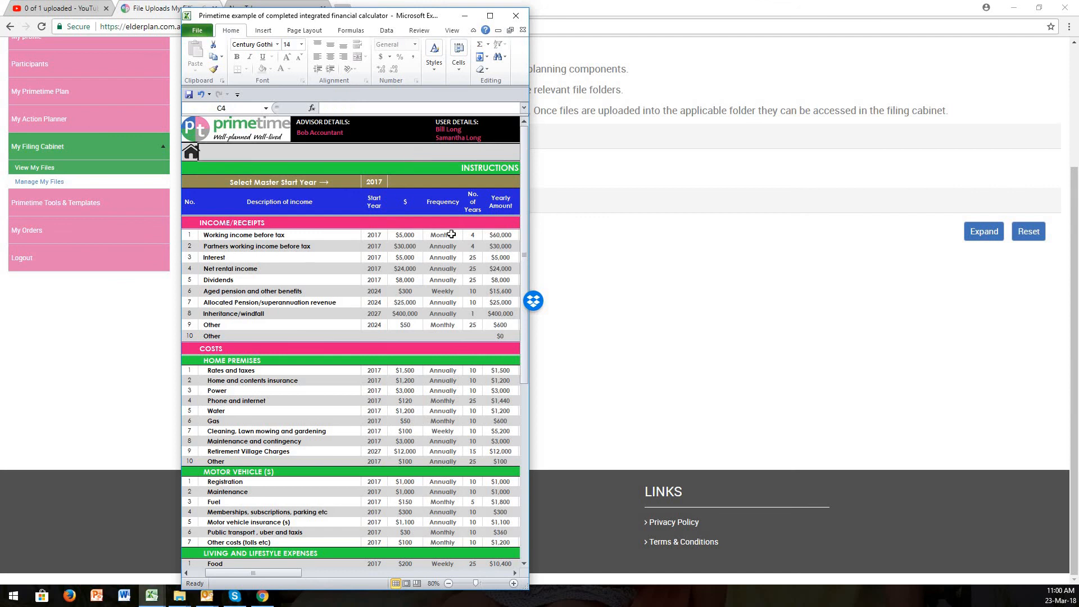
{"action": "left_click", "coordinate": [476, 259]}
{"action": "left_click", "coordinate": [505, 260]}
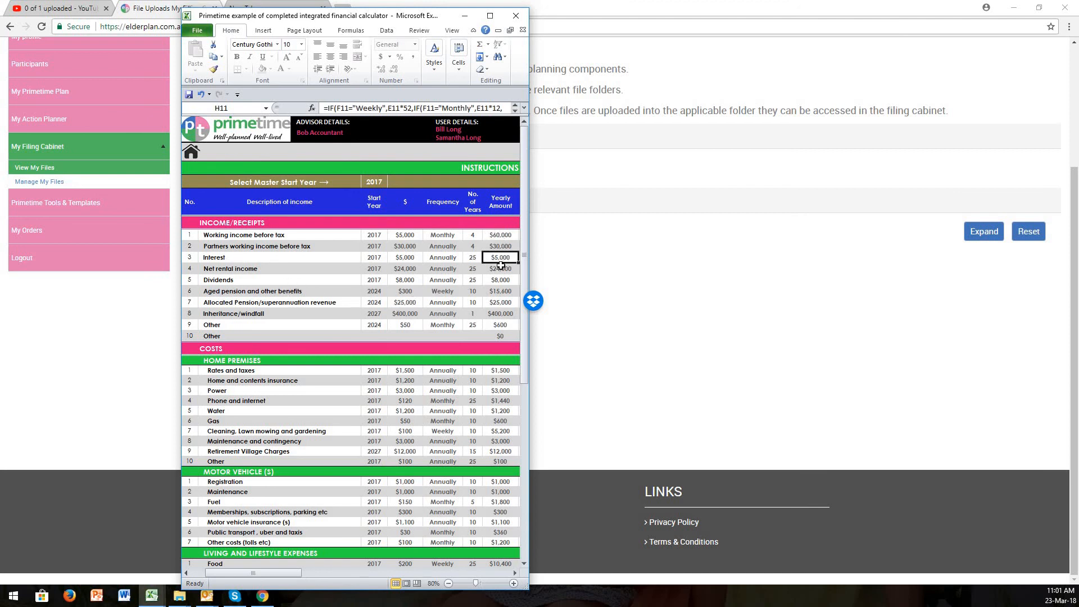
- Look over the Costs sections and examine the start year, frequency and dollar amount of rates and taxes under Home Premises
{"action": "left_click_drag", "start_coordinate": [524, 356], "coordinate": [541, 556]}
{"action": "left_click_drag", "start_coordinate": [533, 515], "coordinate": [525, 281]}
{"action": "left_click", "coordinate": [258, 373]}
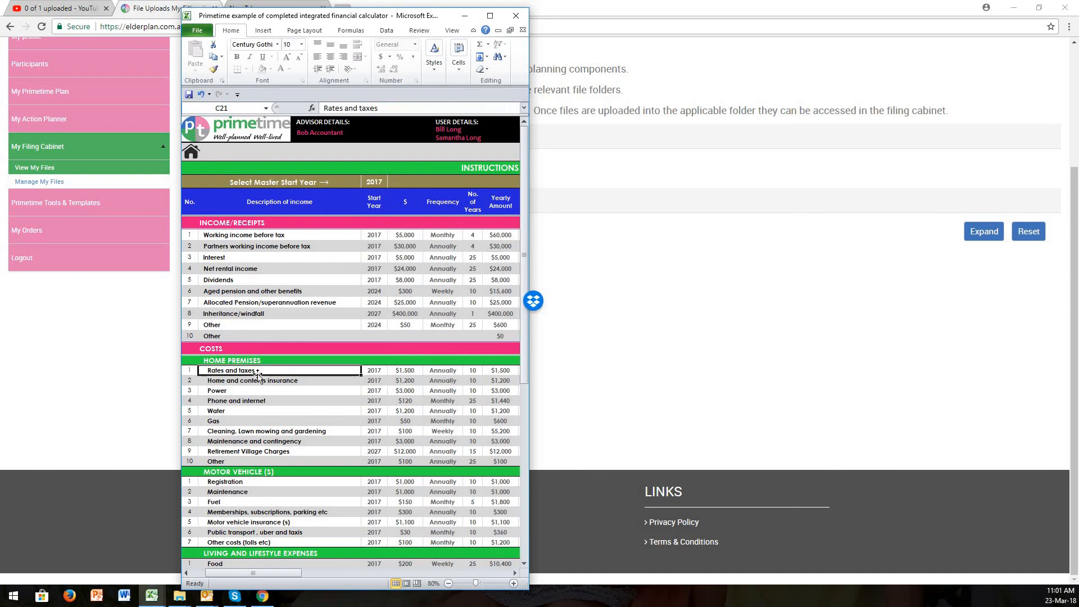
{"action": "left_click", "coordinate": [381, 370]}
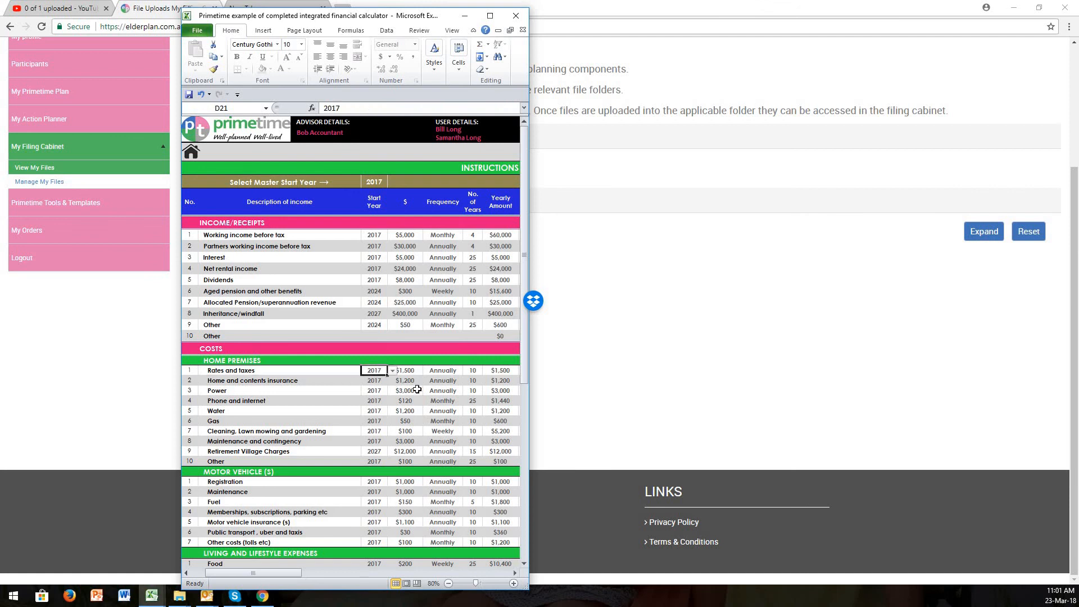
{"action": "left_click", "coordinate": [446, 371]}
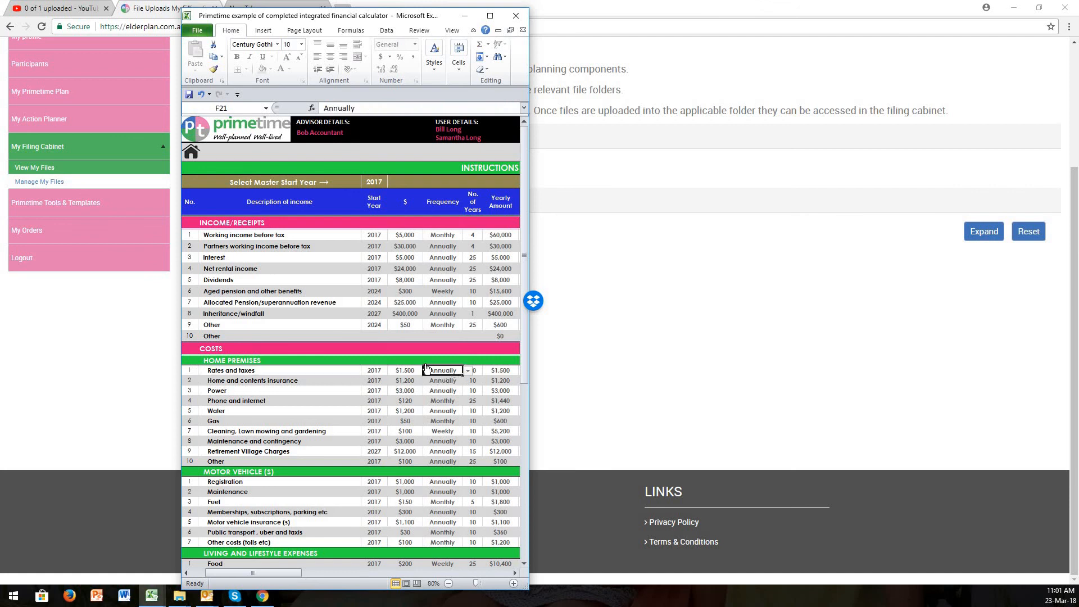
{"action": "left_click", "coordinate": [407, 374]}
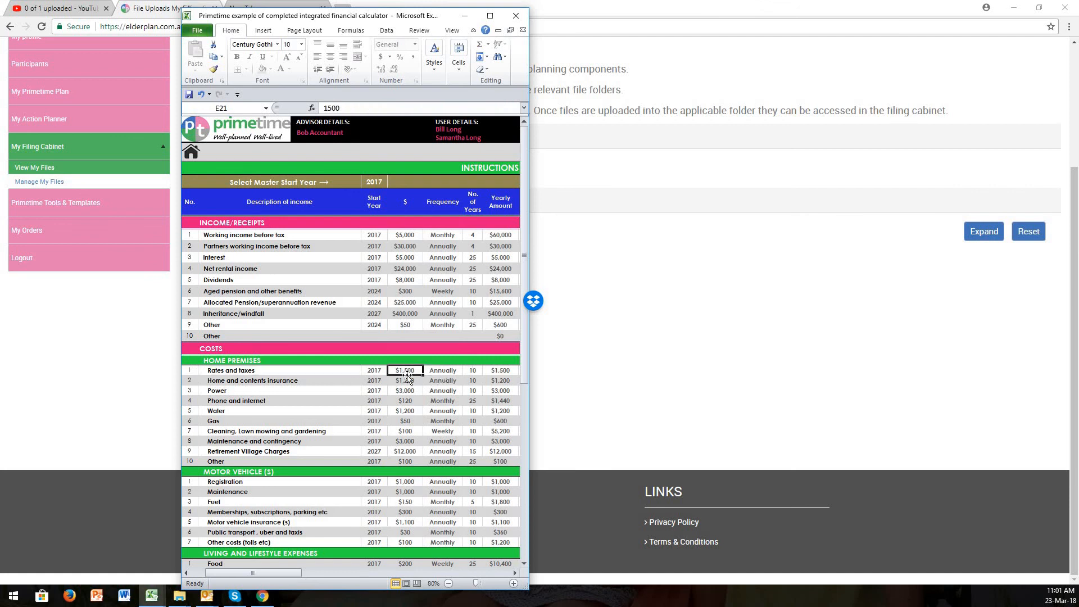
- Examine the frequency, number of years and yearly amount formula of rates and taxes under Home Premises
{"action": "left_click", "coordinate": [450, 371]}
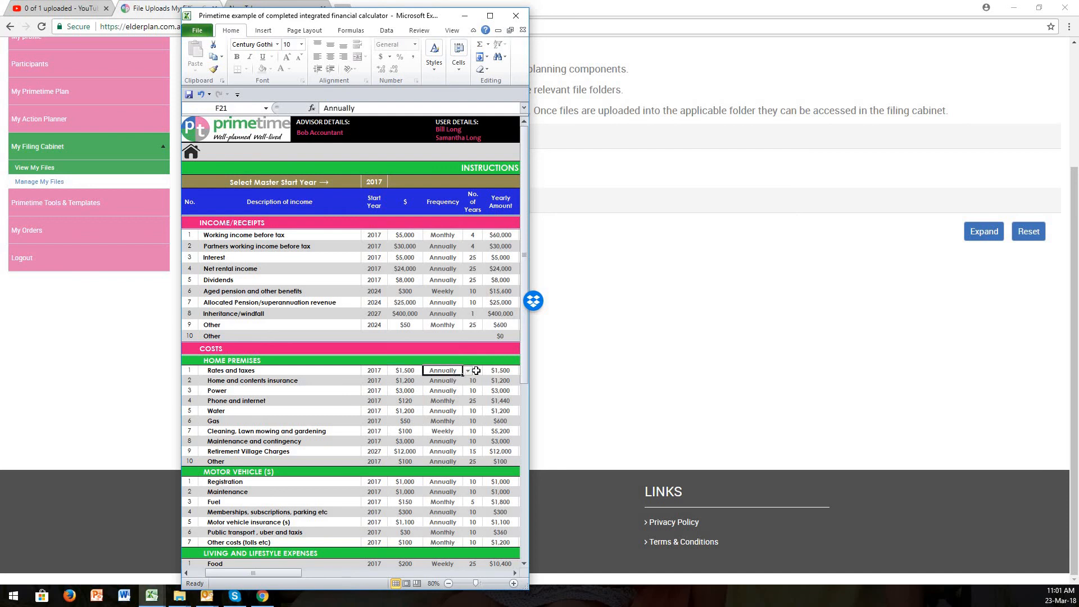
{"action": "left_click", "coordinate": [476, 371]}
{"action": "left_click", "coordinate": [502, 372]}
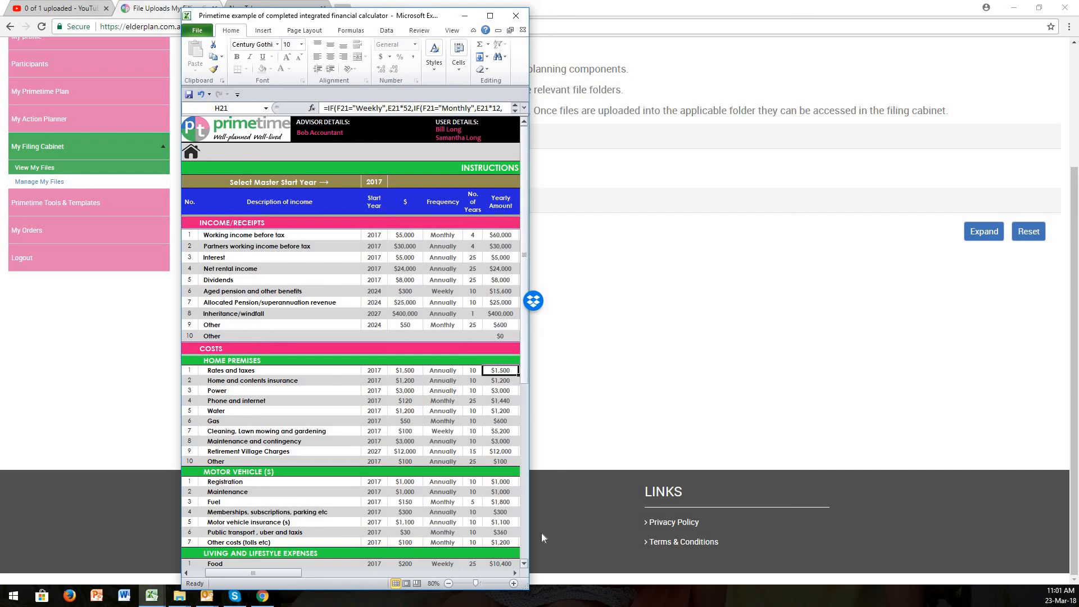
- Widen the workbook window to show the Second Tranche columns with their number of years and yearly amount
{"action": "mouse_move", "coordinate": [525, 352]}
{"action": "left_mouse_down"}
{"action": "mouse_move", "coordinate": [544, 550]}
{"action": "mouse_move", "coordinate": [521, 467]}
{"action": "mouse_move", "coordinate": [516, 360]}
{"action": "left_mouse_up"}
{"action": "left_click_drag", "start_coordinate": [443, 18], "coordinate": [270, 11]}
{"action": "double_click", "coordinate": [270, 10]}
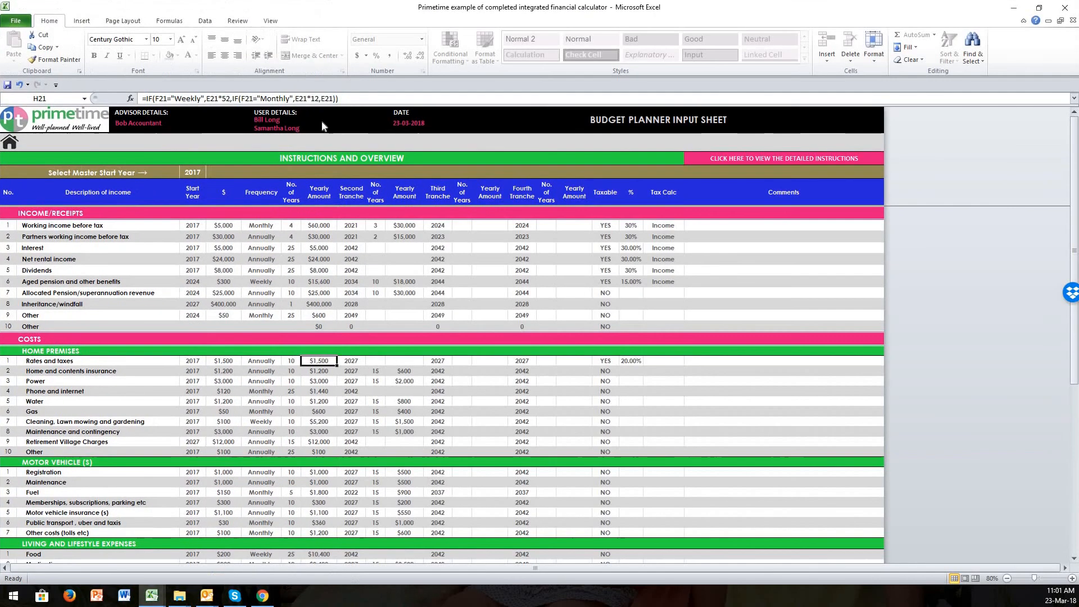
{"action": "left_click", "coordinate": [1043, 9]}
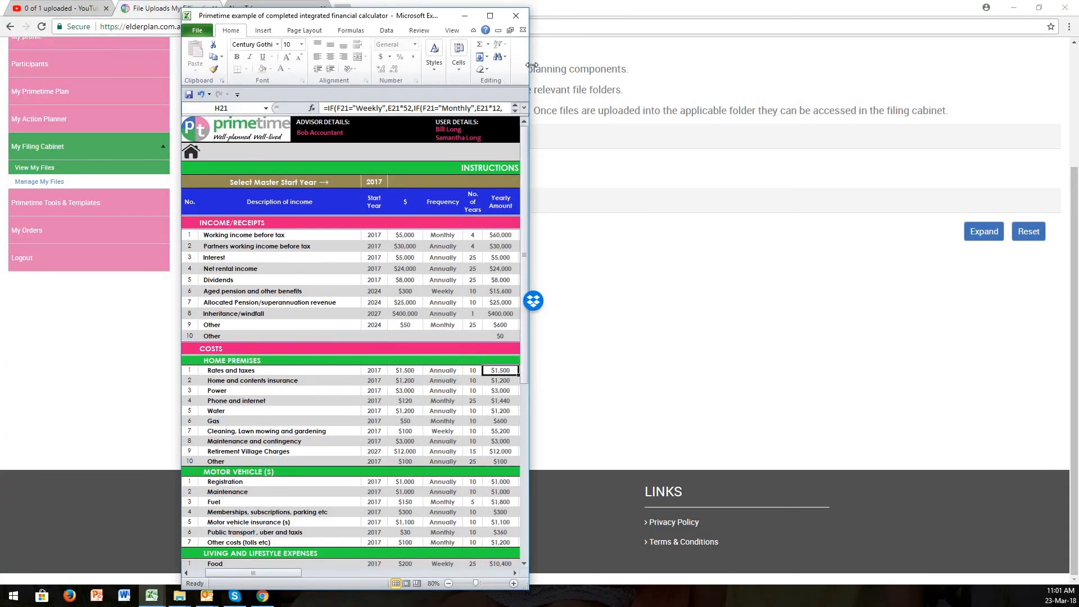
{"action": "left_click_drag", "start_coordinate": [532, 65], "coordinate": [618, 98]}
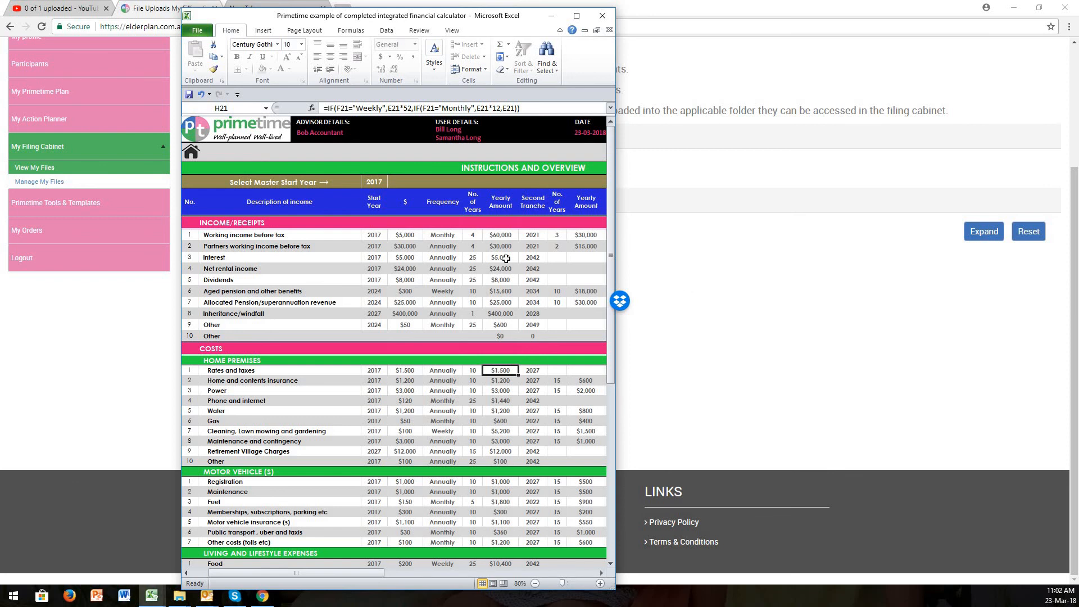
- Review the start year, number of years and yearly amount in the first tranche of working income before tax
{"action": "left_click", "coordinate": [301, 236]}
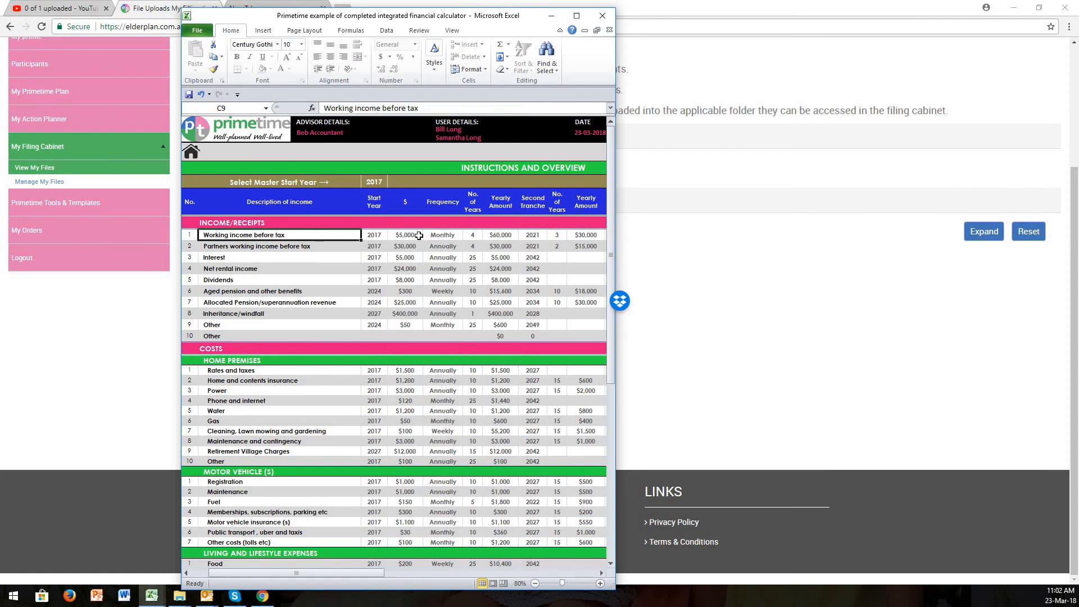
{"action": "left_click", "coordinate": [495, 236]}
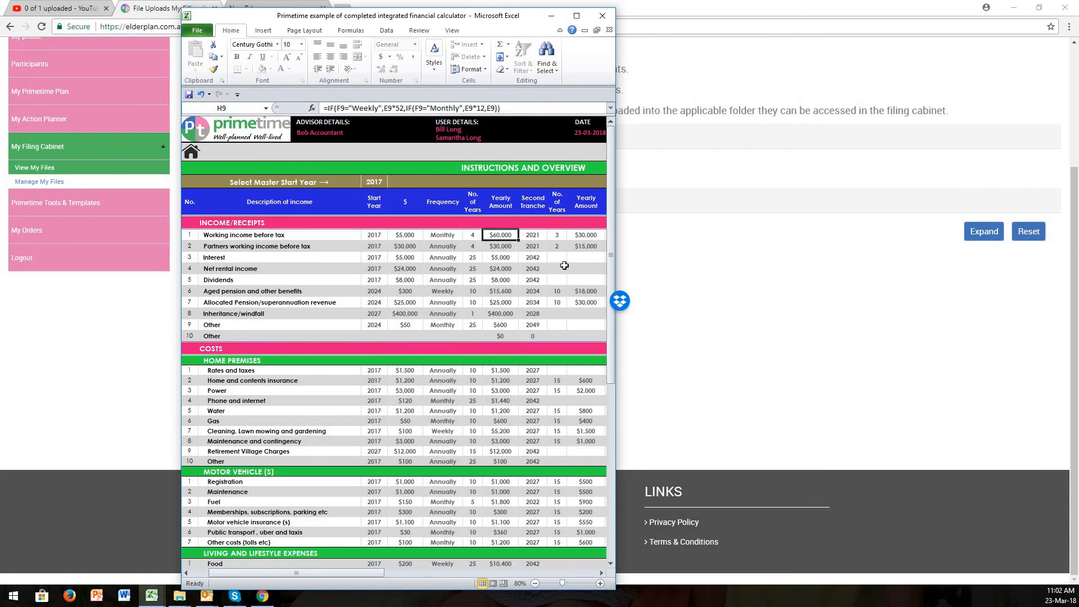
{"action": "left_click", "coordinate": [367, 236]}
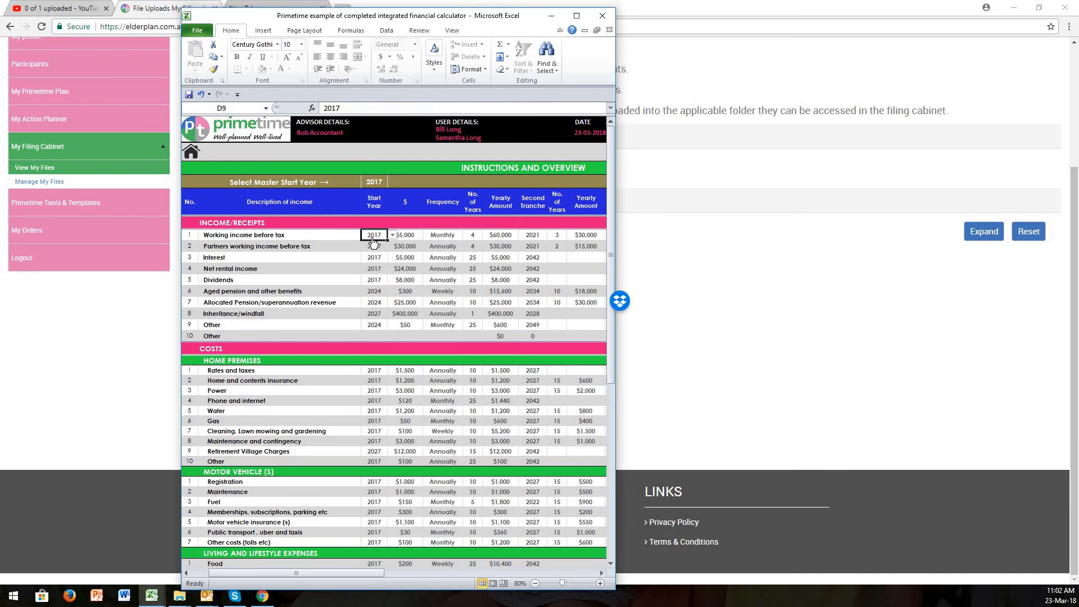
{"action": "left_click", "coordinate": [499, 236]}
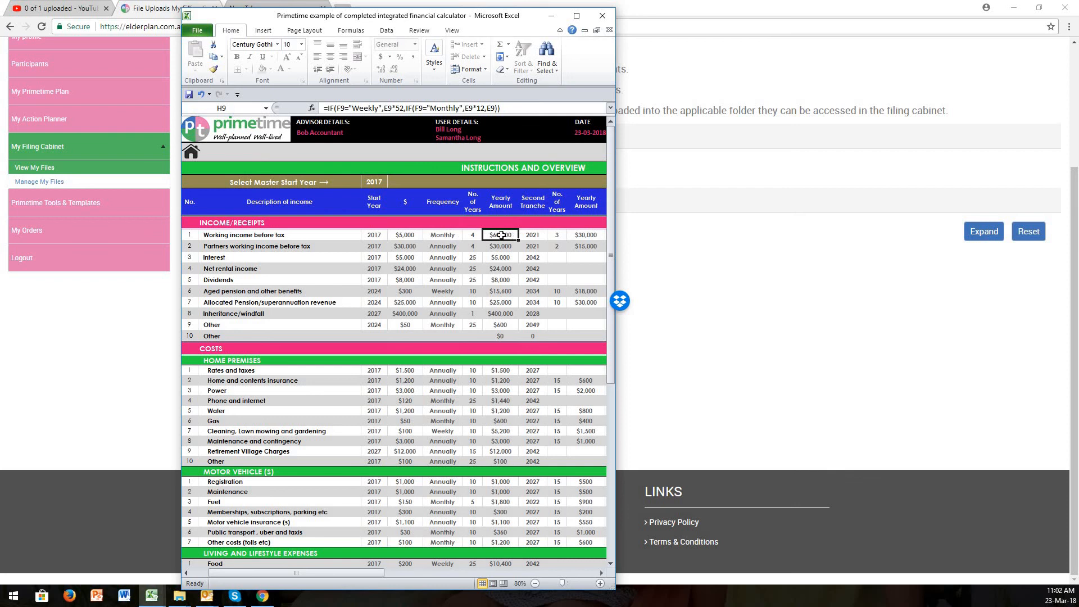
{"action": "left_click", "coordinate": [473, 236]}
- Examine the second tranche's start year formula, number of years and yearly amount for working income before tax
{"action": "left_click", "coordinate": [532, 235]}
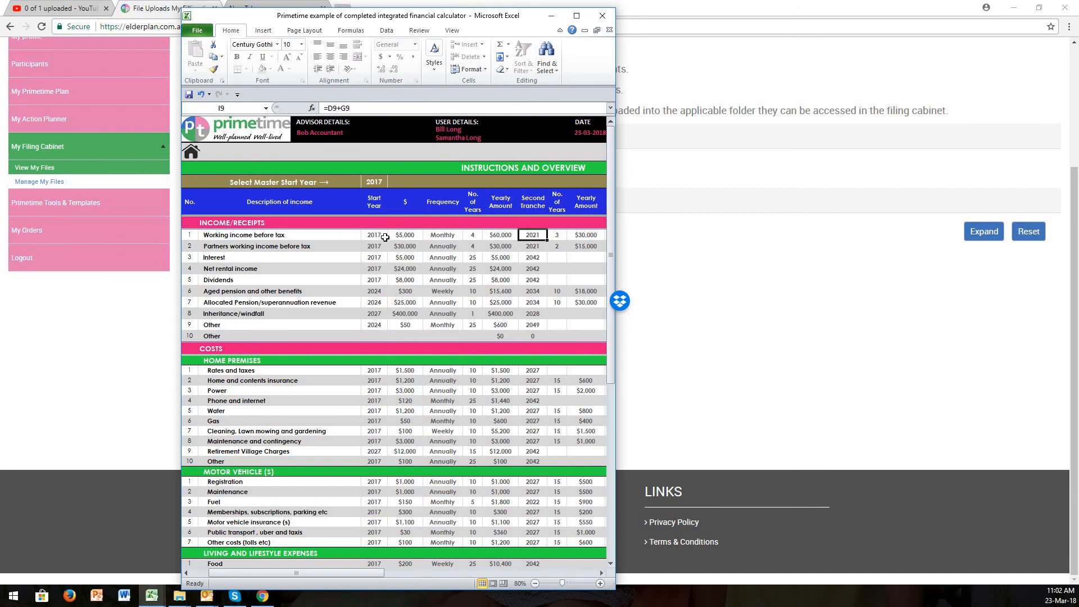
{"action": "left_click", "coordinate": [557, 235]}
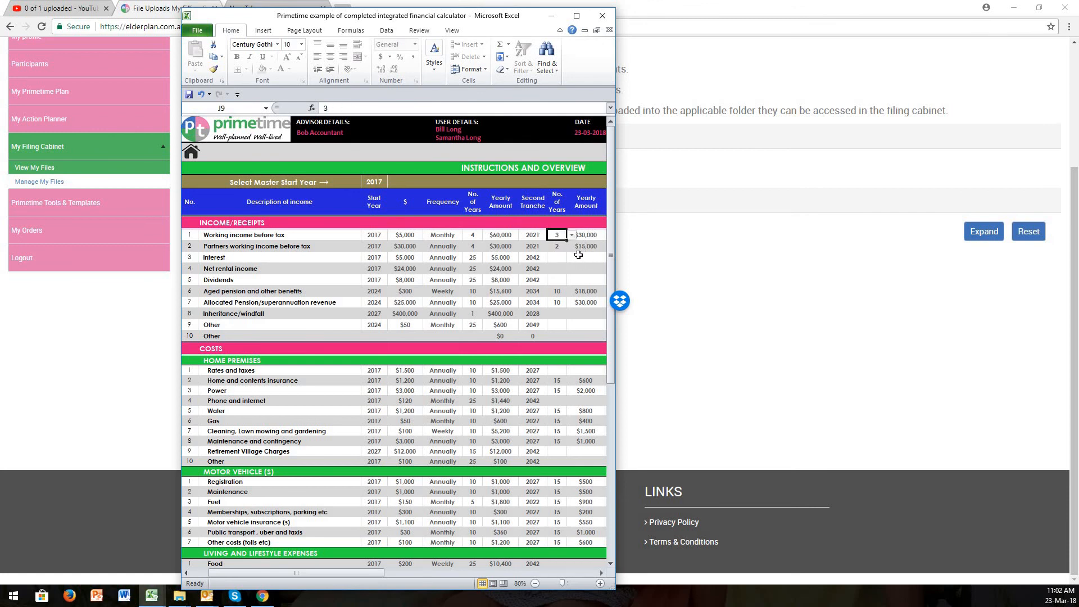
{"action": "left_click", "coordinate": [582, 259]}
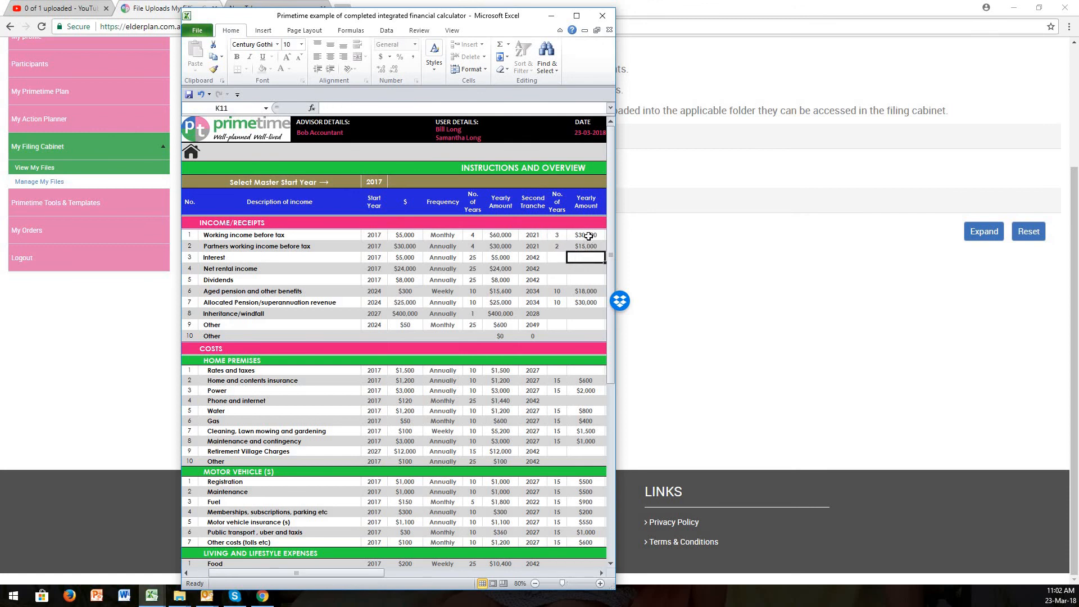
{"action": "left_click", "coordinate": [588, 237]}
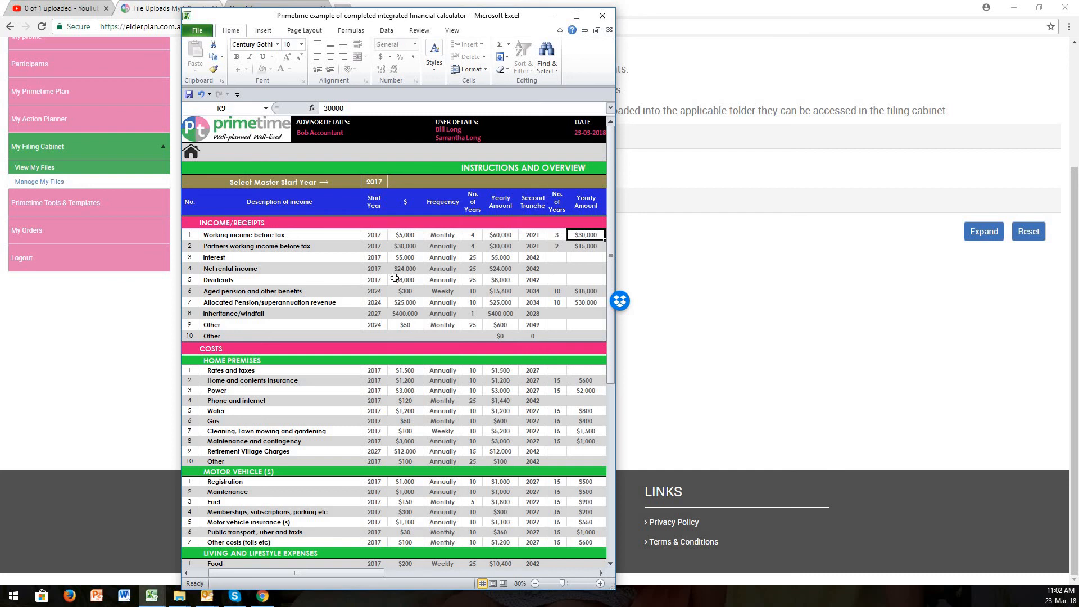
- Compare the first and second tranche entries of the partner's working income before tax
{"action": "left_click", "coordinate": [473, 248]}
{"action": "left_click", "coordinate": [506, 246]}
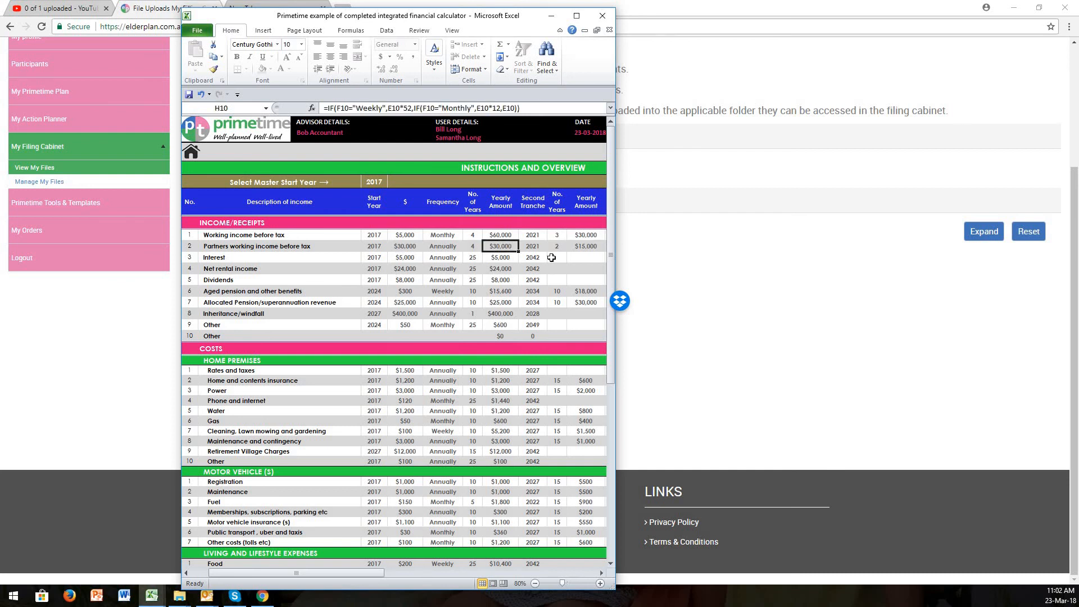
{"action": "left_click", "coordinate": [556, 246]}
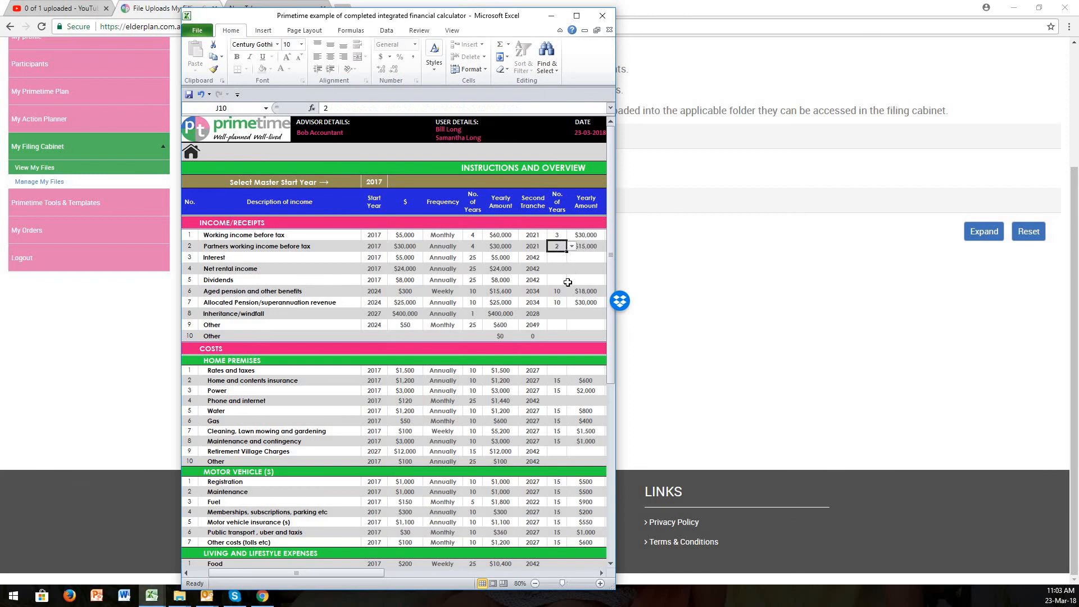
{"action": "left_click", "coordinate": [585, 257]}
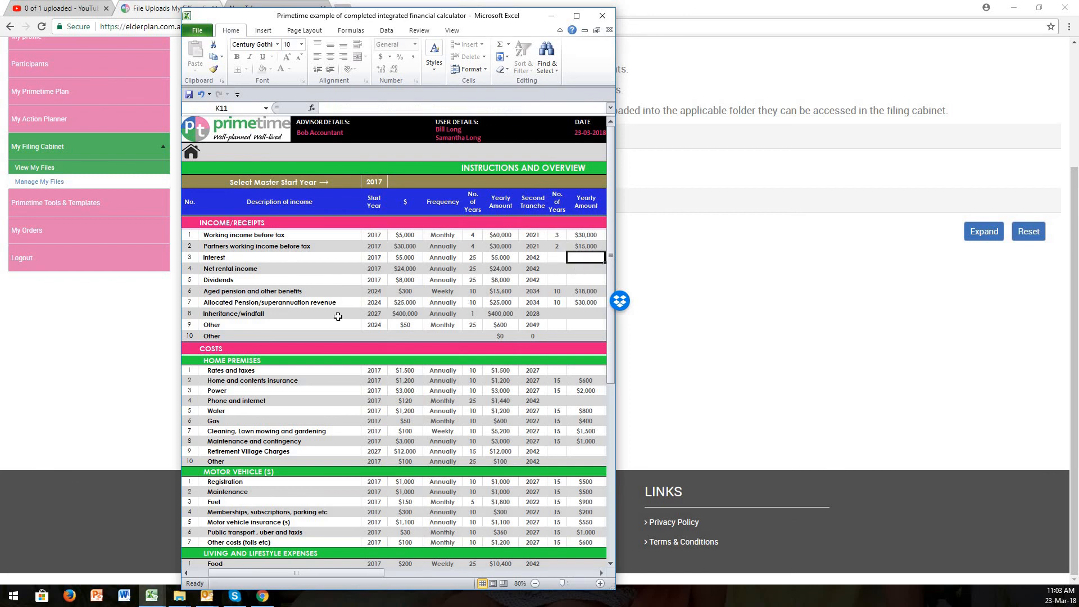
- Examine the aged pension and other benefits item's yearly amount, second tranche year and second tranche yearly amount
{"action": "left_click", "coordinate": [301, 292]}
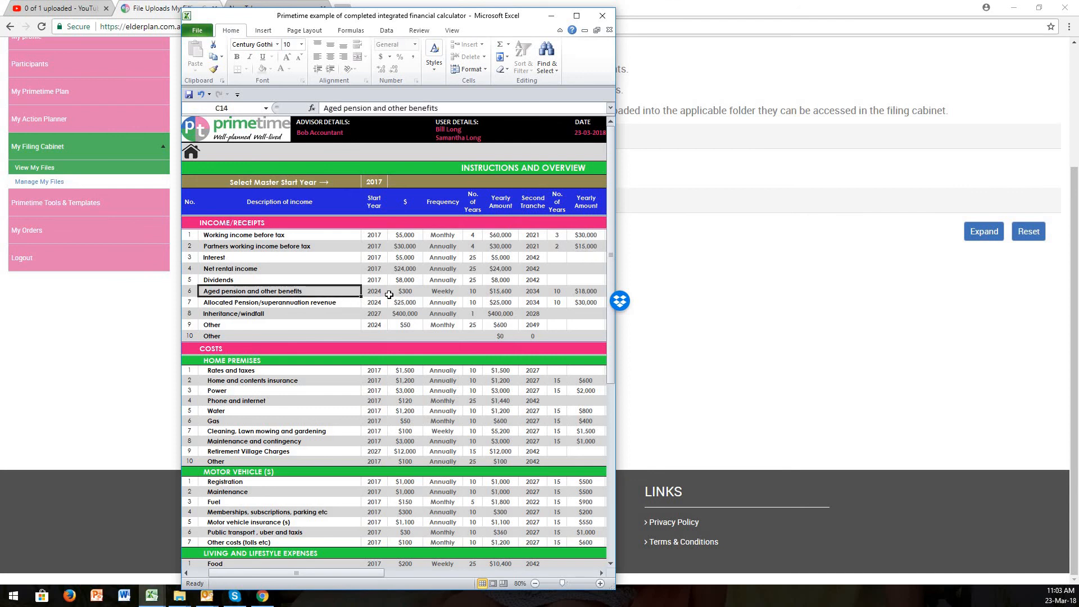
{"action": "left_click", "coordinate": [500, 293]}
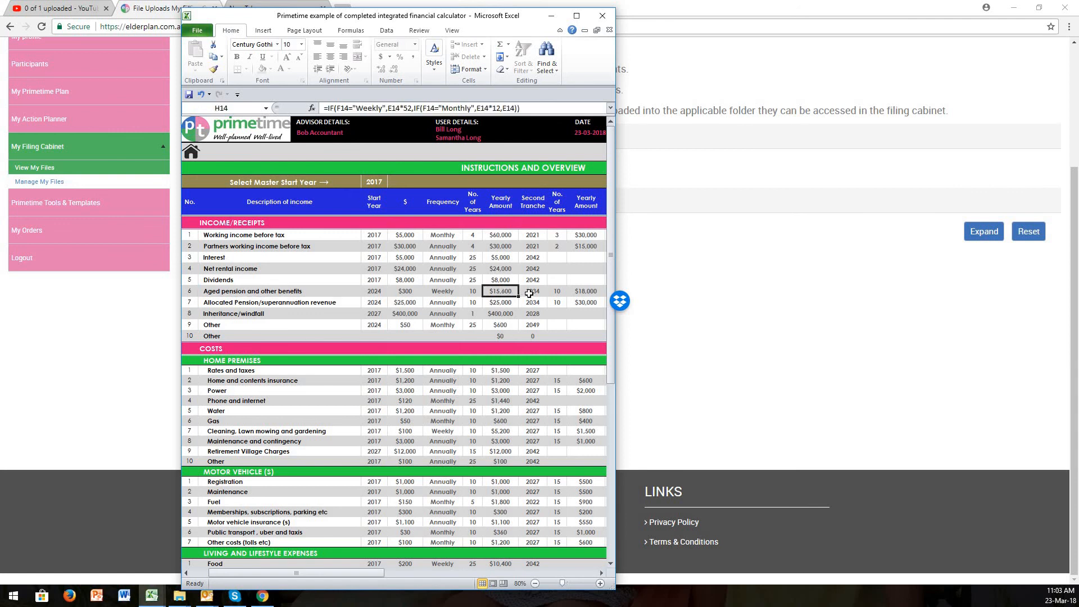
{"action": "left_click", "coordinate": [534, 294]}
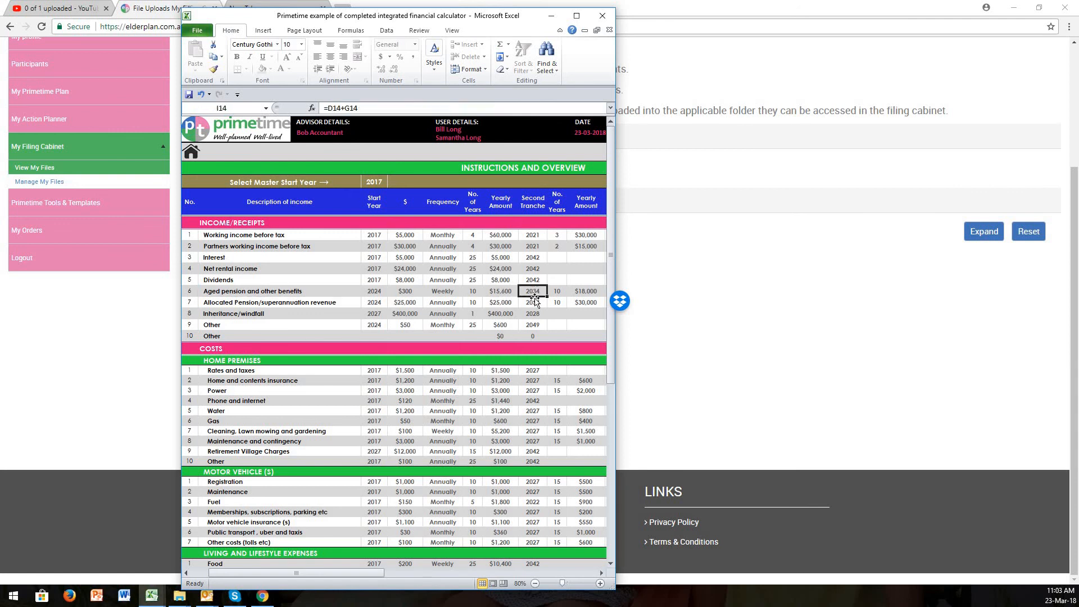
{"action": "left_click", "coordinate": [589, 292]}
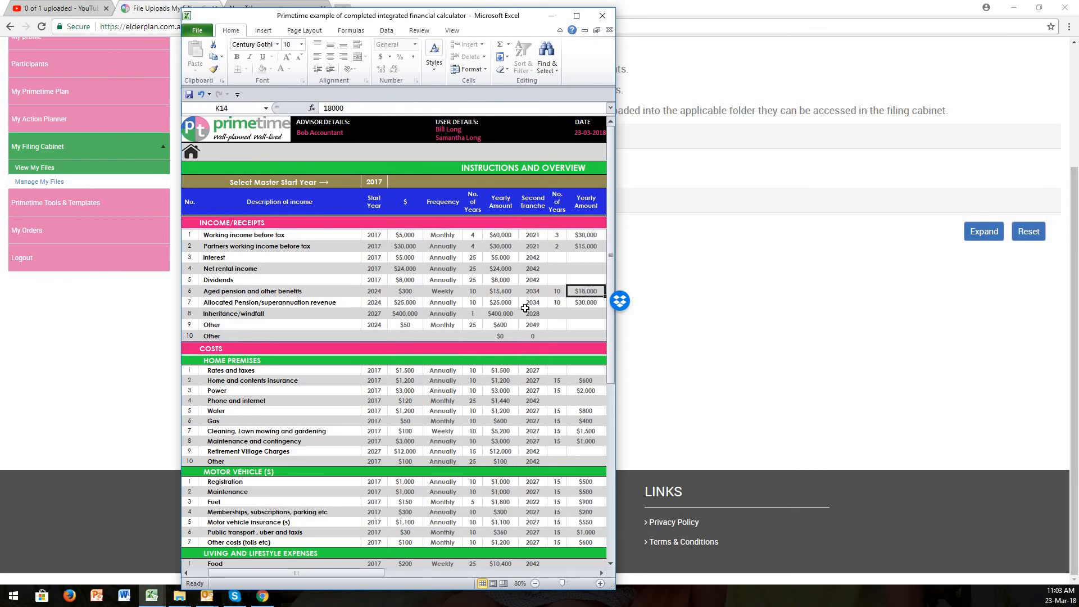
- Compare the first and second tranche amounts of the allocated pension/superannuation revenue item
{"action": "left_click", "coordinate": [310, 302]}
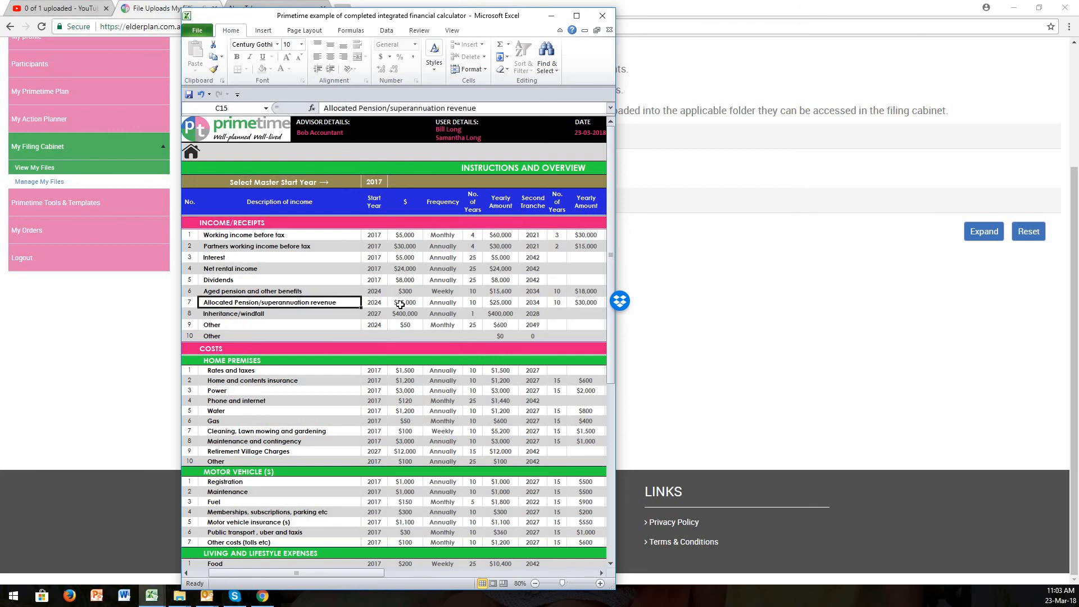
{"action": "left_click", "coordinate": [500, 302]}
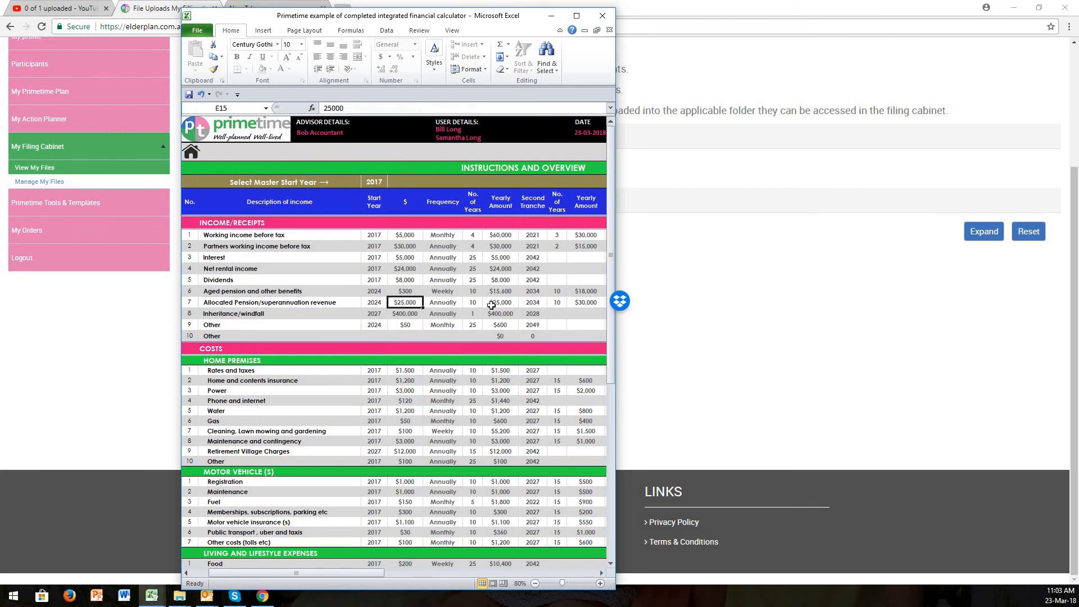
{"action": "left_click", "coordinate": [579, 305]}
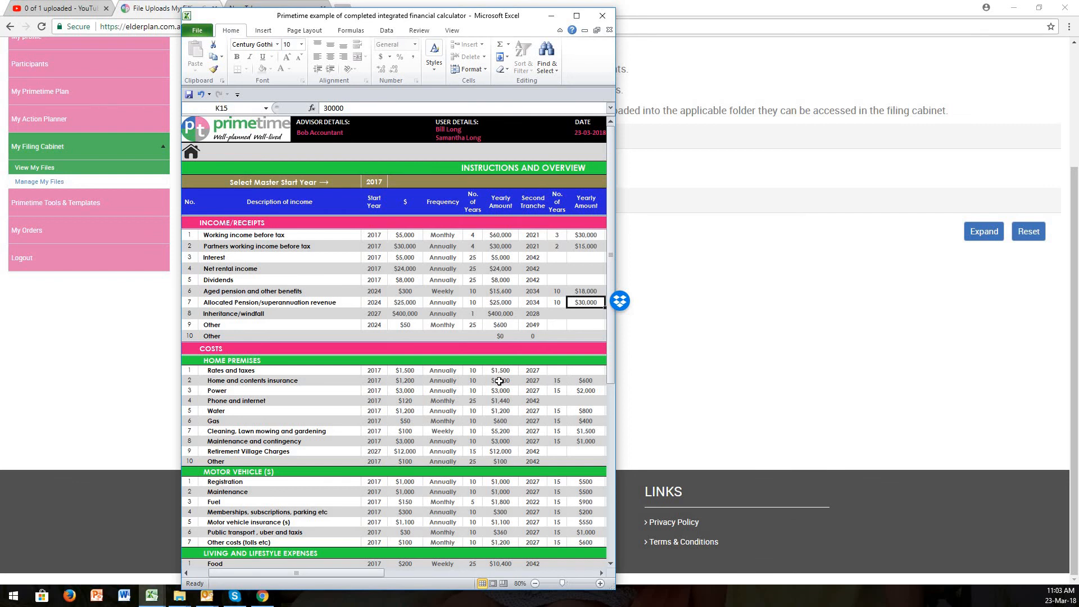
- Examine the second tranche cells of rates and taxes and both tranches of home and contents insurance under Home Premises
{"action": "left_click", "coordinate": [471, 383]}
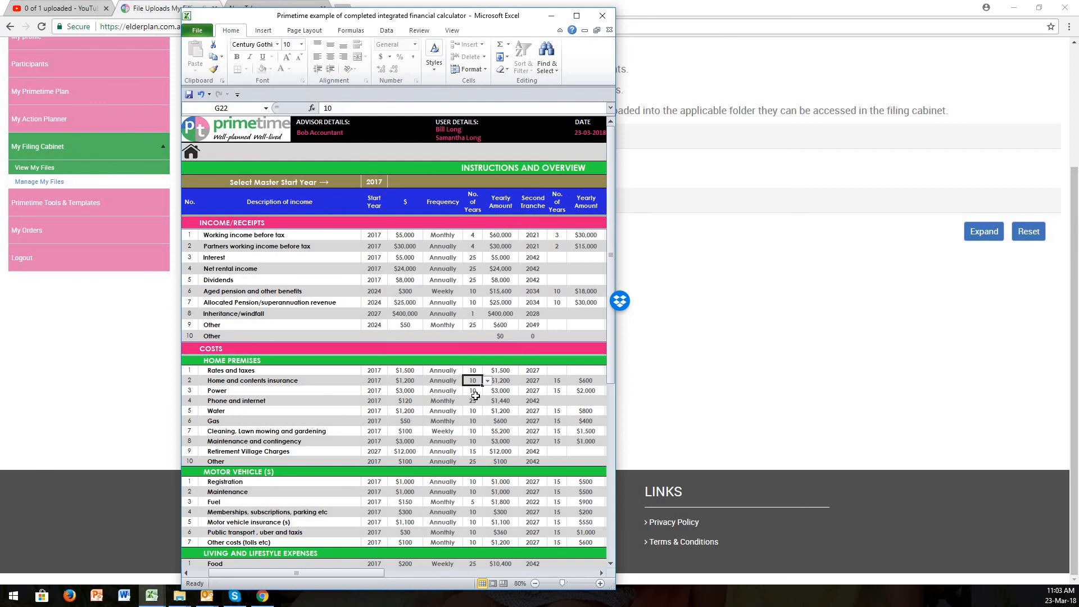
{"action": "left_click", "coordinate": [584, 370]}
{"action": "left_click", "coordinate": [556, 380]}
{"action": "left_click", "coordinate": [587, 383]}
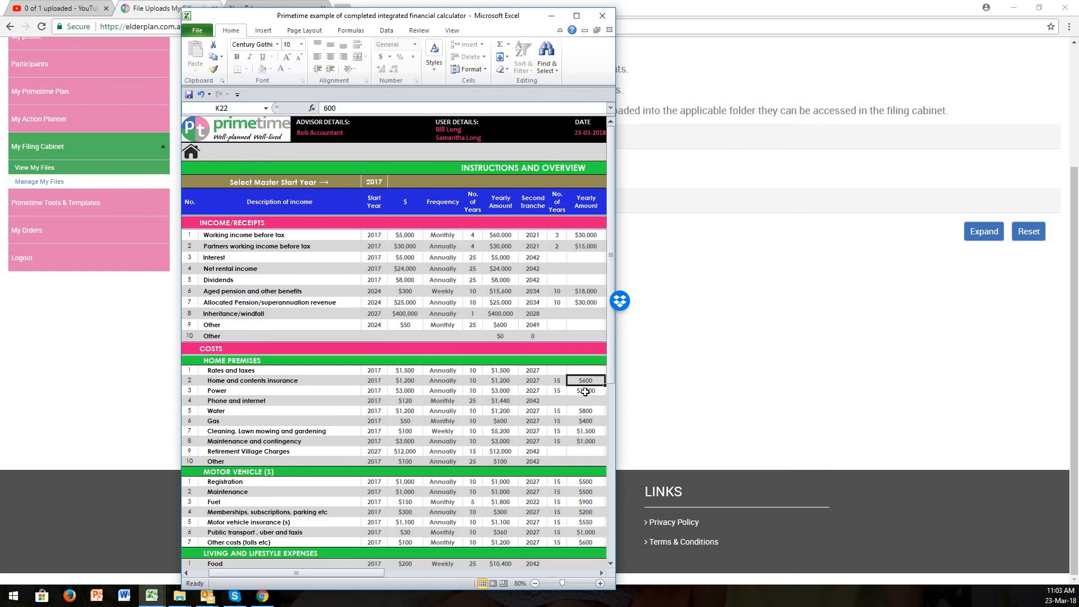
- Check the second tranche yearly amounts of power, water, cleaning, lawn mowing and gardening, and maintenance and contingency
{"action": "left_click", "coordinate": [586, 392]}
{"action": "left_click", "coordinate": [585, 412]}
{"action": "left_click", "coordinate": [585, 431]}
{"action": "left_click", "coordinate": [586, 441]}
- Examine the retirement village charges' number of years, start year, dollar amount, frequency and second tranche yearly amount
{"action": "left_click", "coordinate": [473, 451]}
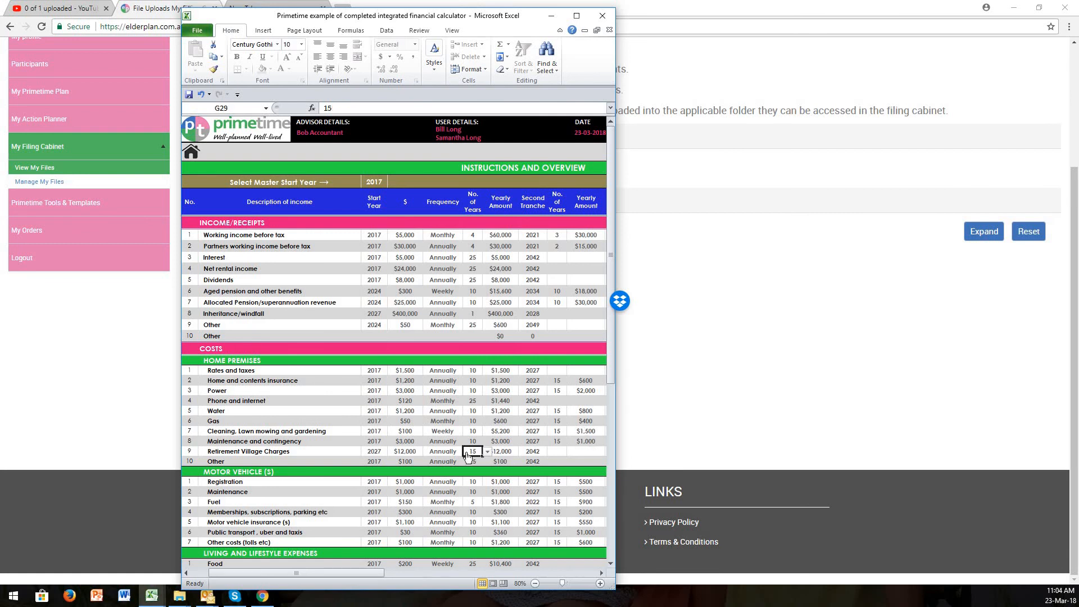
{"action": "left_click", "coordinate": [378, 455]}
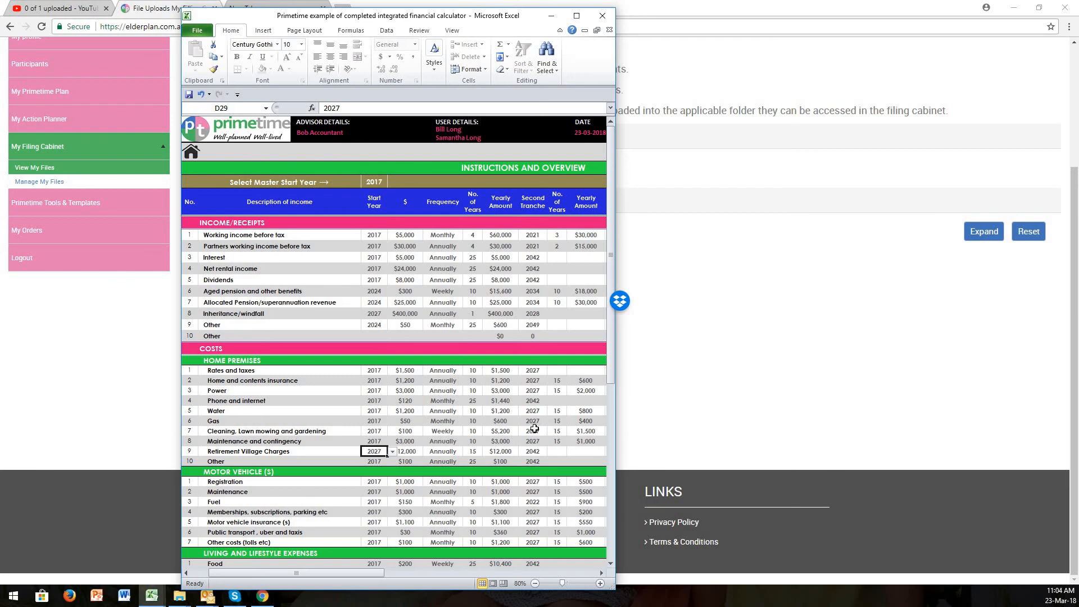
{"action": "left_click", "coordinate": [271, 453]}
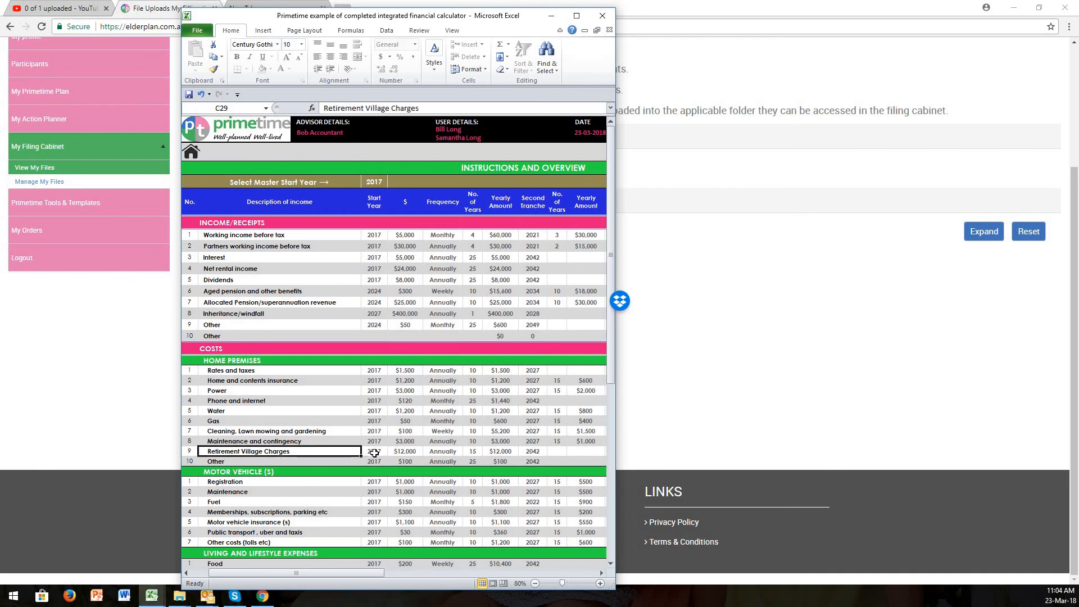
{"action": "left_click", "coordinate": [374, 454]}
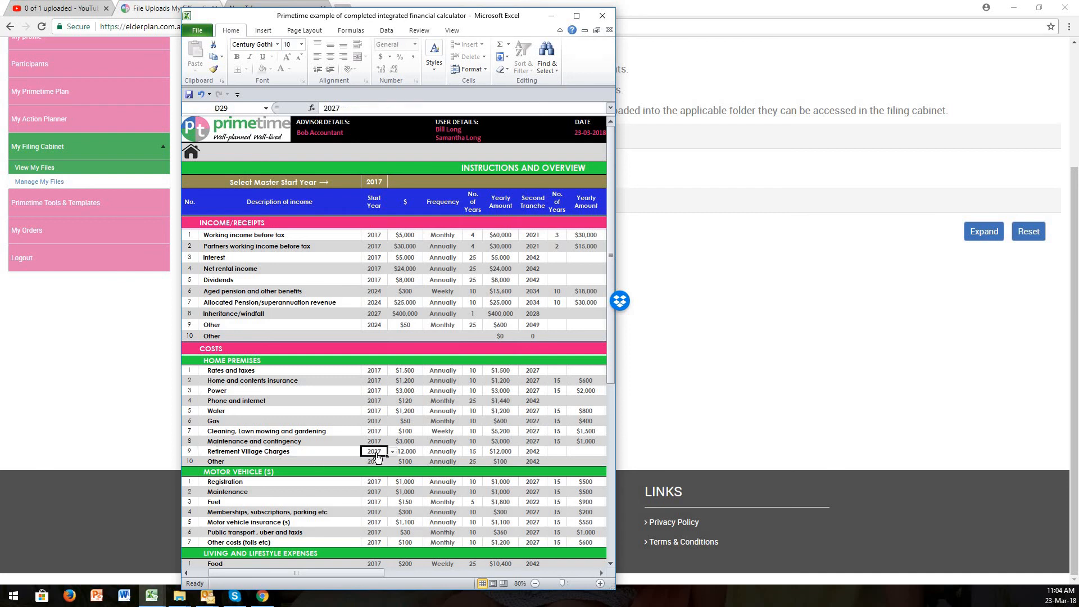
{"action": "left_click", "coordinate": [534, 422]}
{"action": "left_click", "coordinate": [410, 453]}
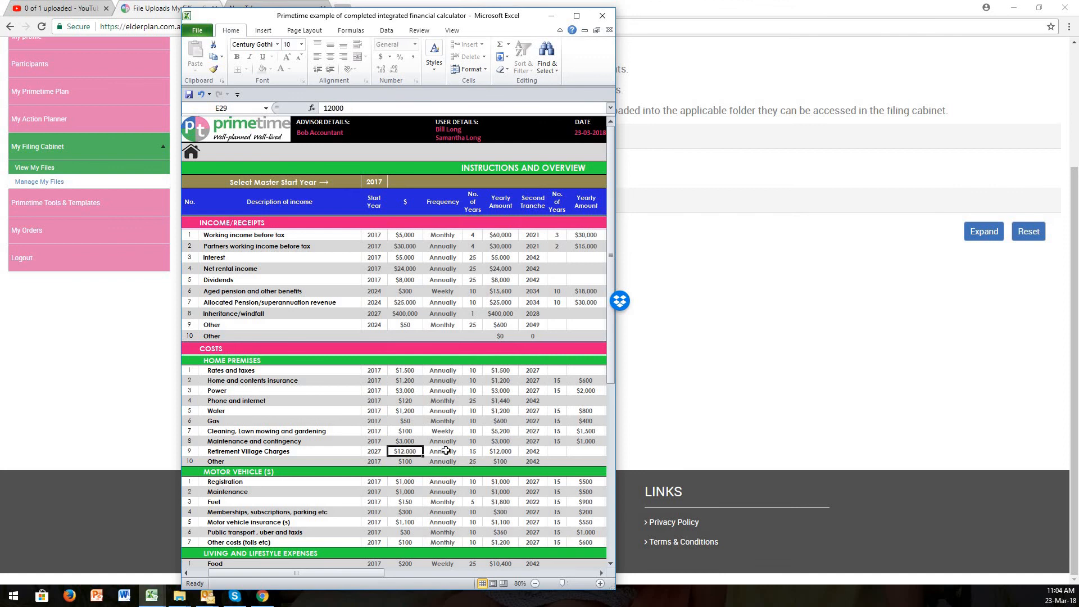
{"action": "left_click", "coordinate": [446, 454]}
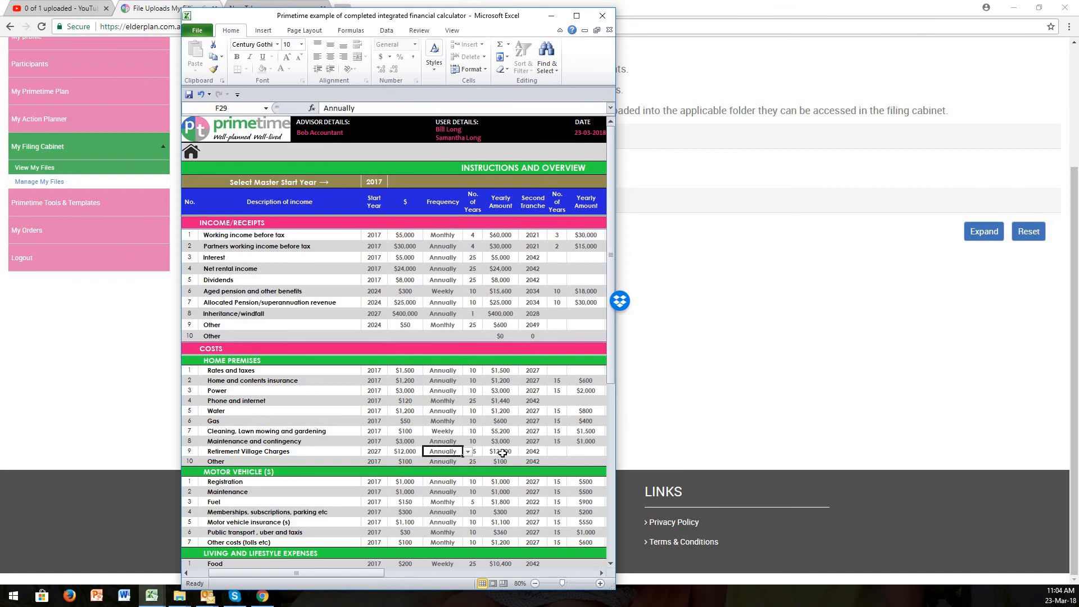
{"action": "left_click", "coordinate": [592, 452]}
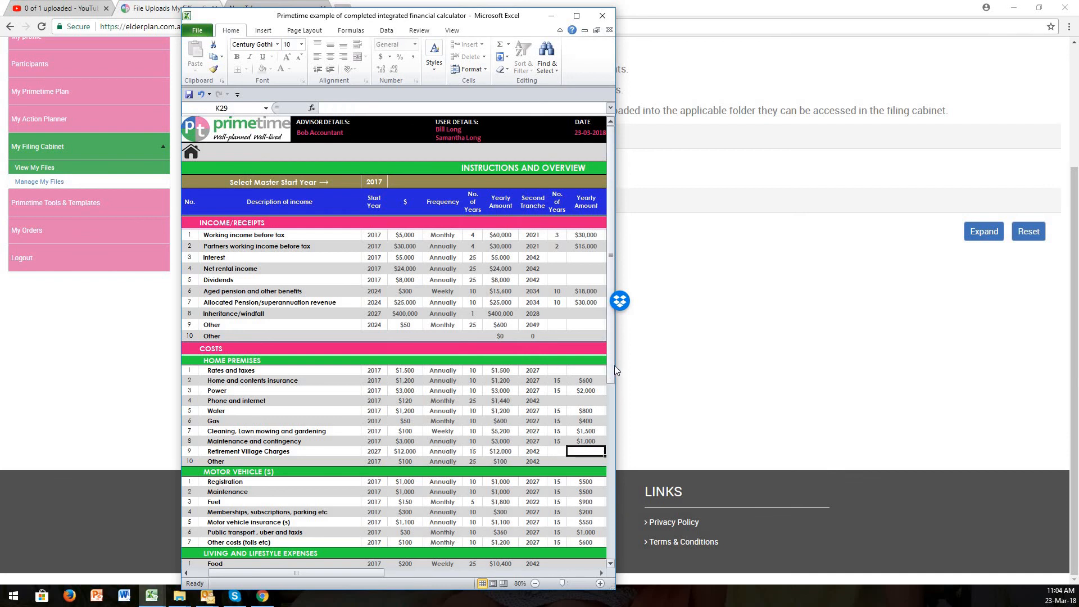
- Examine the first and second tranche number of years for registration under Motor Vehicle(s)
{"action": "left_click_drag", "start_coordinate": [612, 366], "coordinate": [612, 423]}
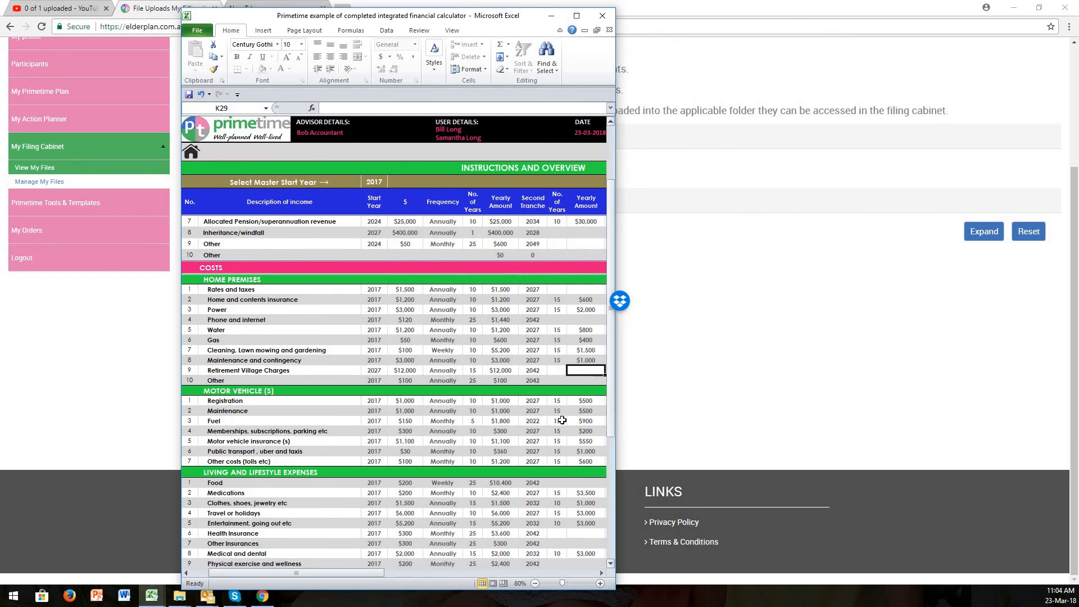
{"action": "left_click", "coordinate": [473, 404]}
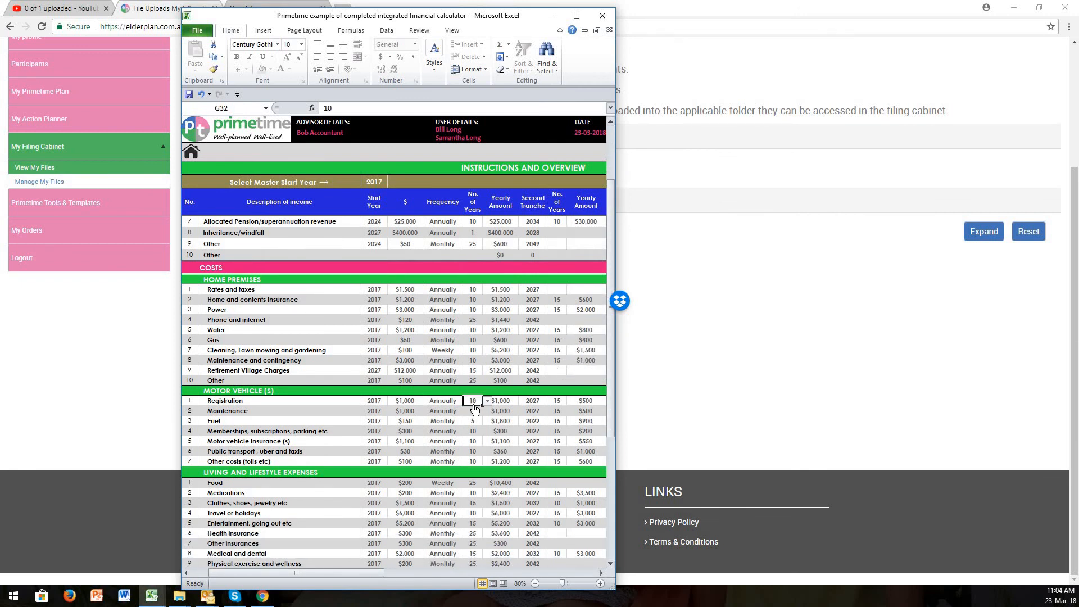
{"action": "left_click", "coordinate": [556, 404]}
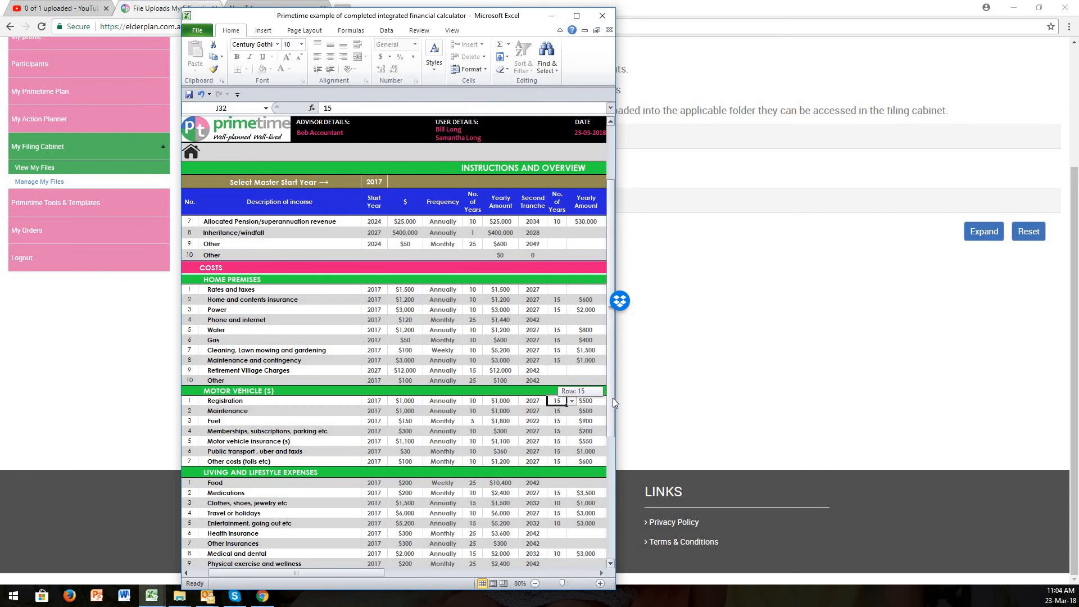
- Compare the first and second tranche yearly amounts for registration under Motor Vehicle(s)
{"action": "scroll", "coordinate": [613, 398], "scroll_direction": "down", "scroll_amount": 1}
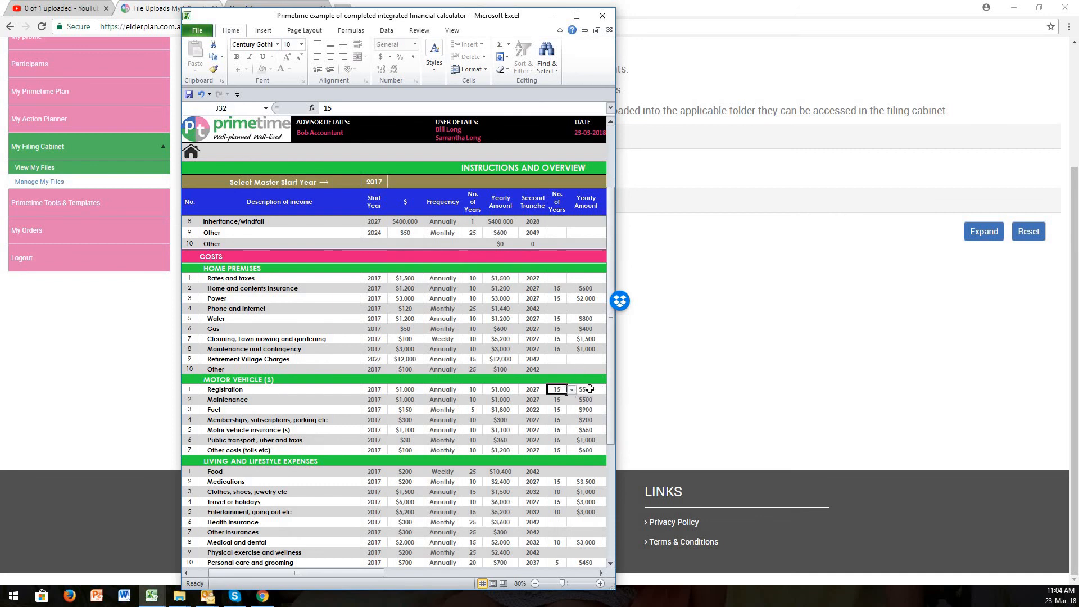
{"action": "left_click", "coordinate": [502, 394]}
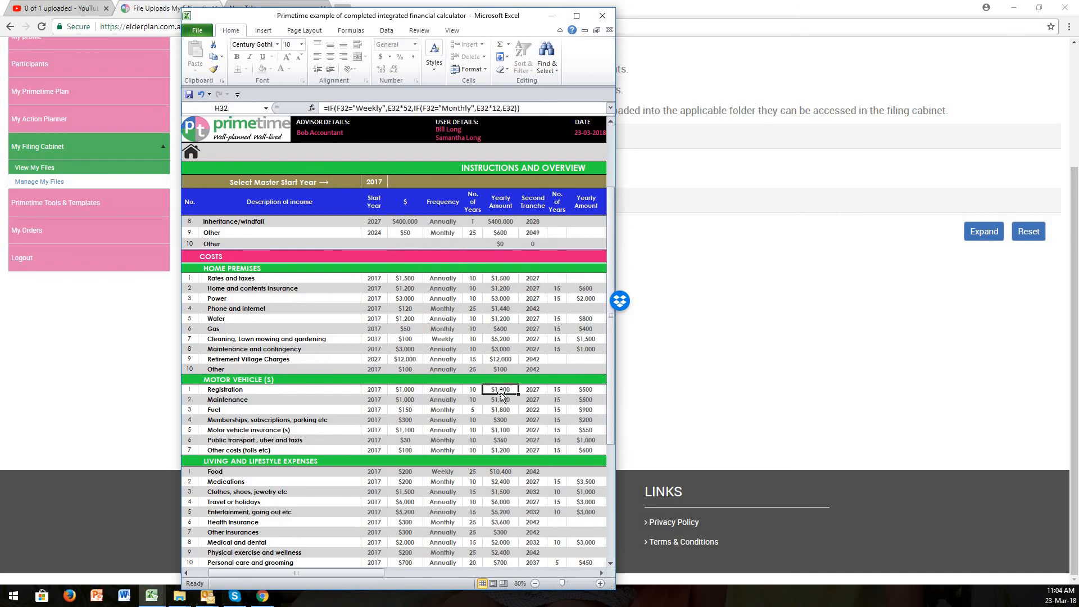
{"action": "left_click", "coordinate": [588, 392]}
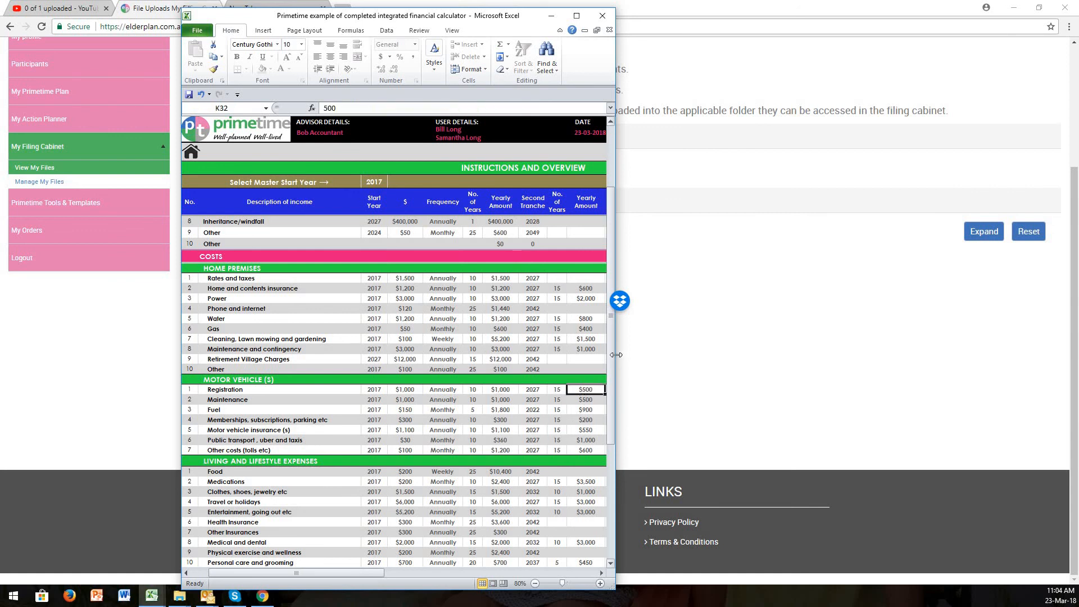
- Widen the workbook window to reveal the third tranche columns and examine the dollar amount, frequency and yearly amount for travel or holidays
{"action": "left_click_drag", "start_coordinate": [611, 358], "coordinate": [611, 433]}
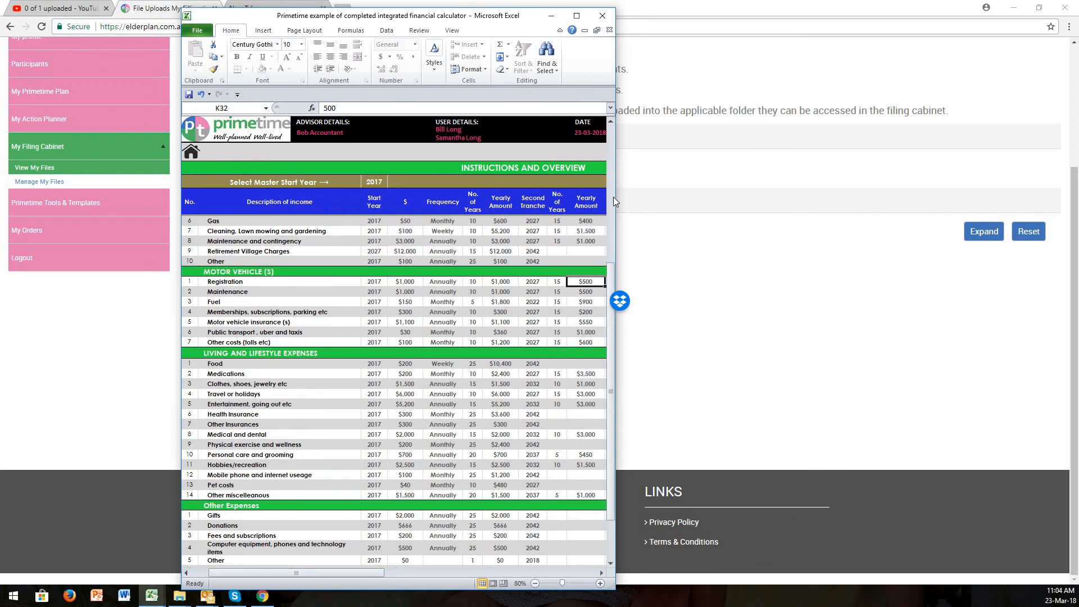
{"action": "left_click_drag", "start_coordinate": [615, 198], "coordinate": [699, 263]}
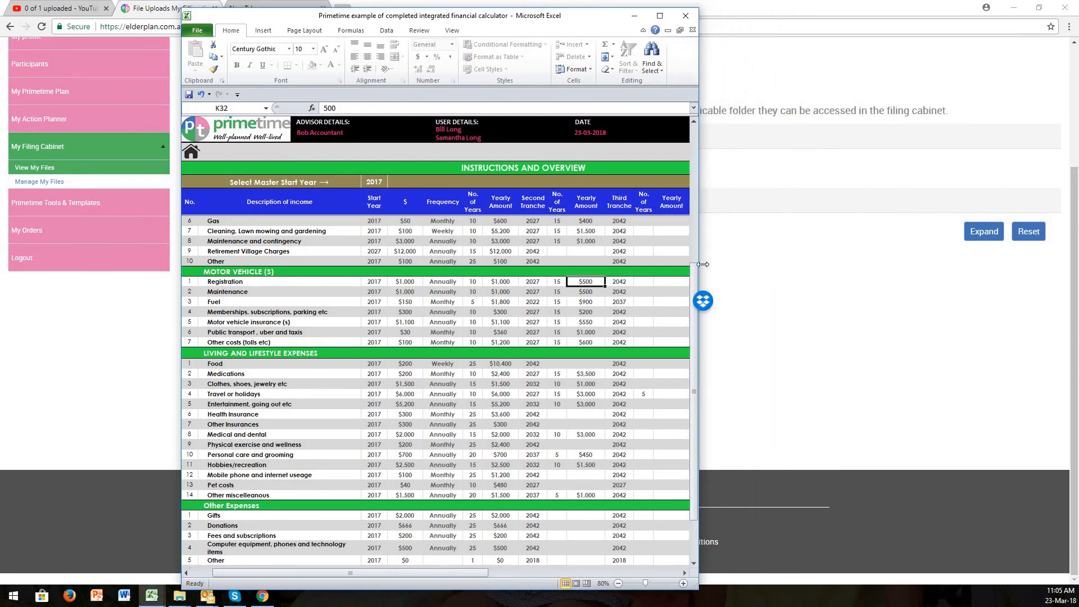
{"action": "left_click", "coordinate": [271, 404]}
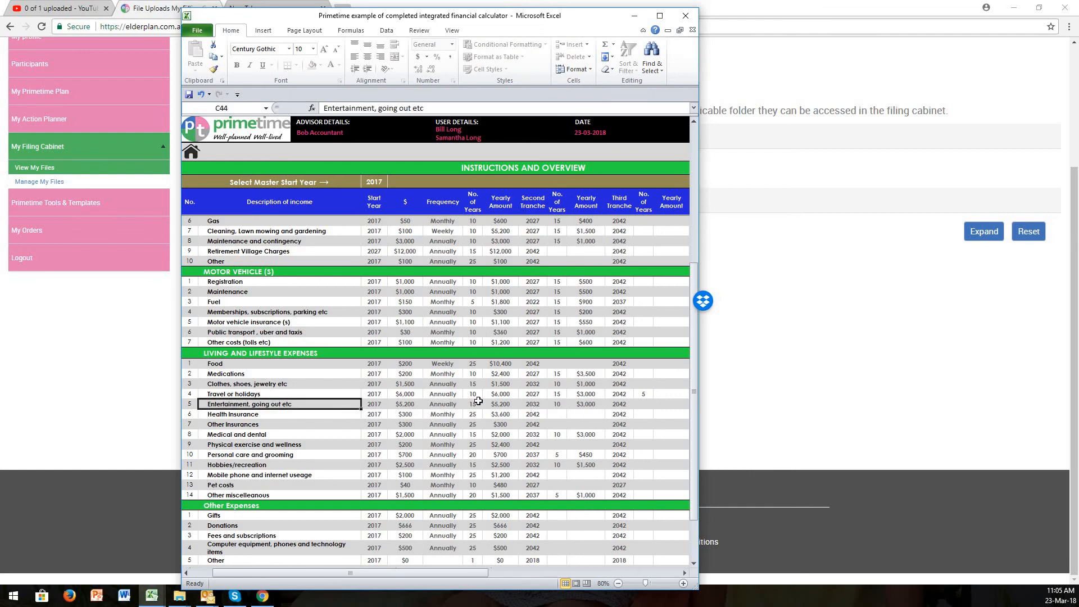
{"action": "left_click", "coordinate": [273, 395]}
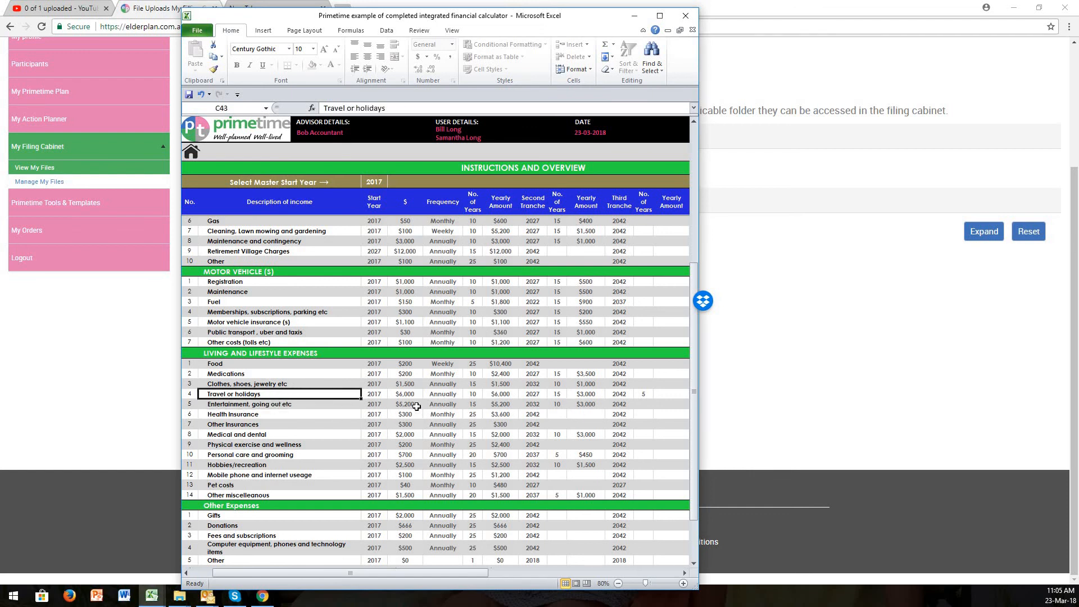
{"action": "left_click", "coordinate": [402, 394]}
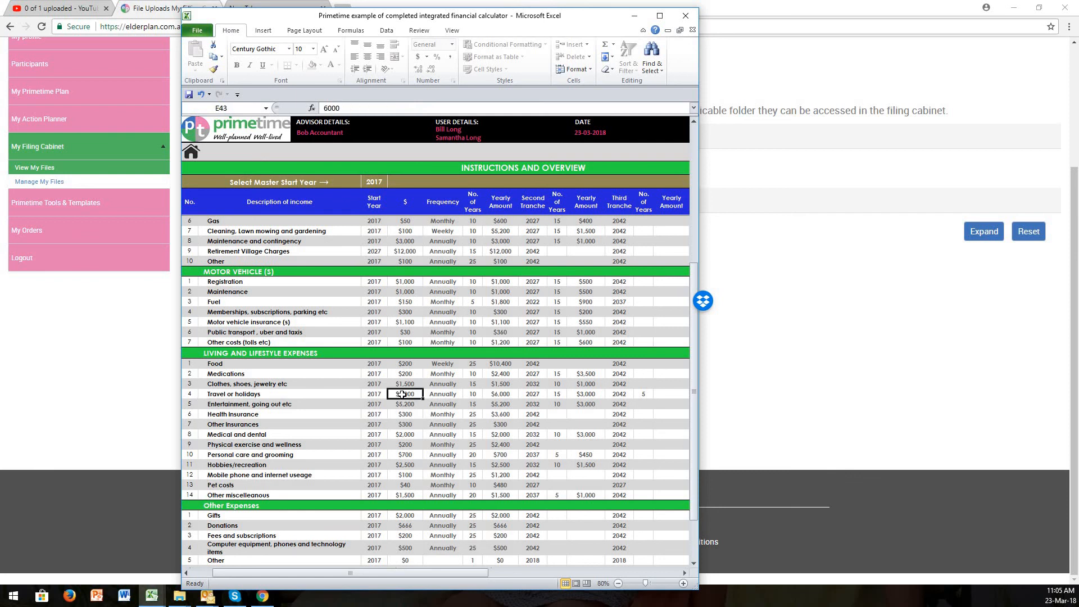
{"action": "left_click", "coordinate": [446, 396]}
{"action": "left_click", "coordinate": [494, 396]}
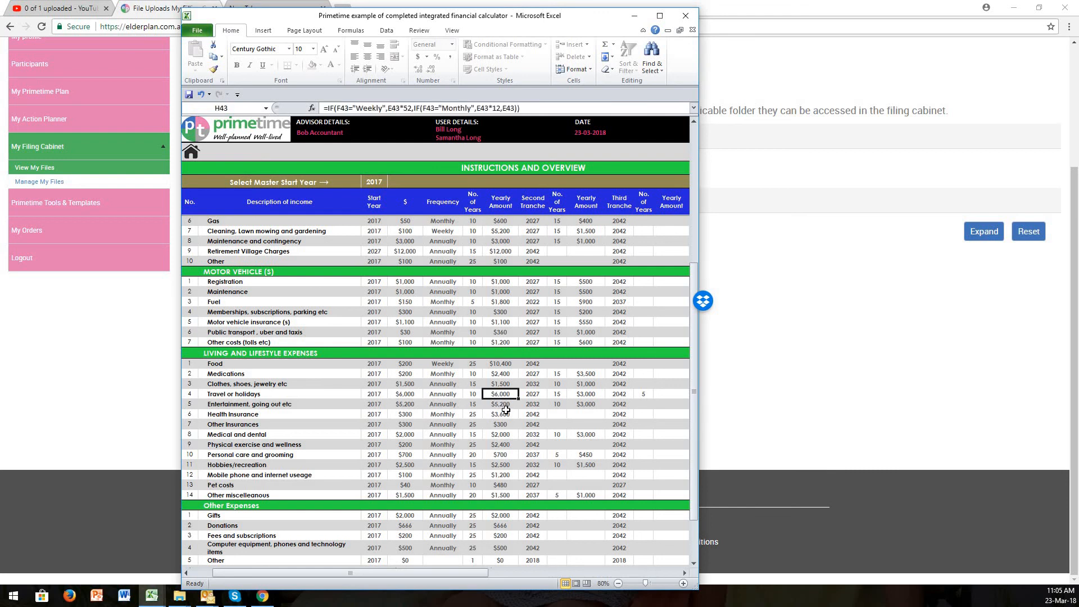
- Set the dollar amount for travel or holidays under Living and Lifestyle Expenses to $8,000
{"action": "left_click", "coordinate": [414, 395]}
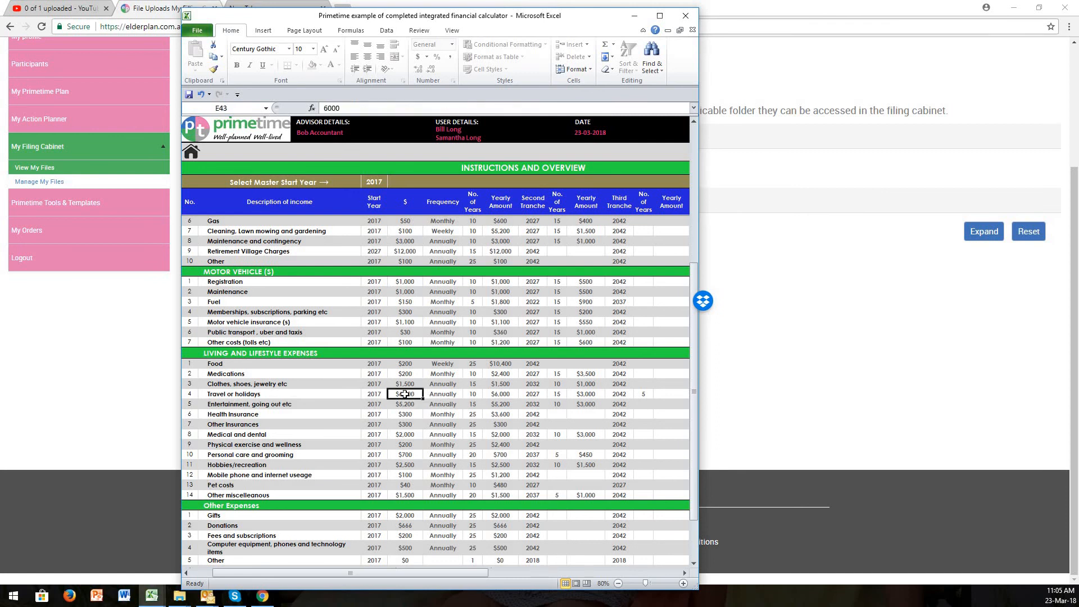
{"action": "type", "text": "8000"}
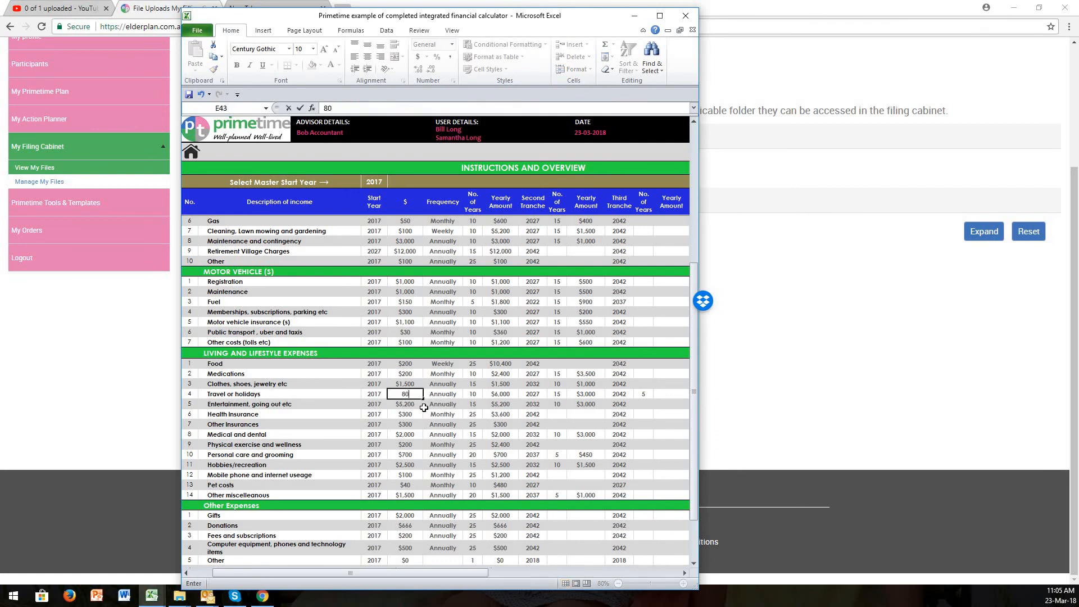
{"action": "left_click", "coordinate": [438, 413]}
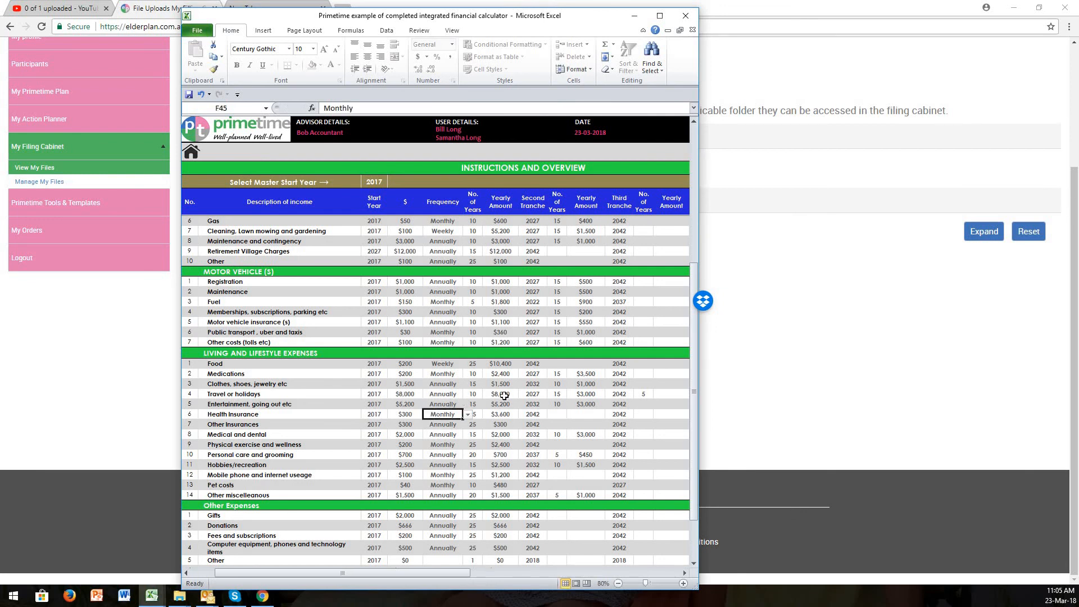
- Compare the second tranche yearly amount for travel or holidays with its first tranche dollar amount
{"action": "left_click", "coordinate": [588, 394]}
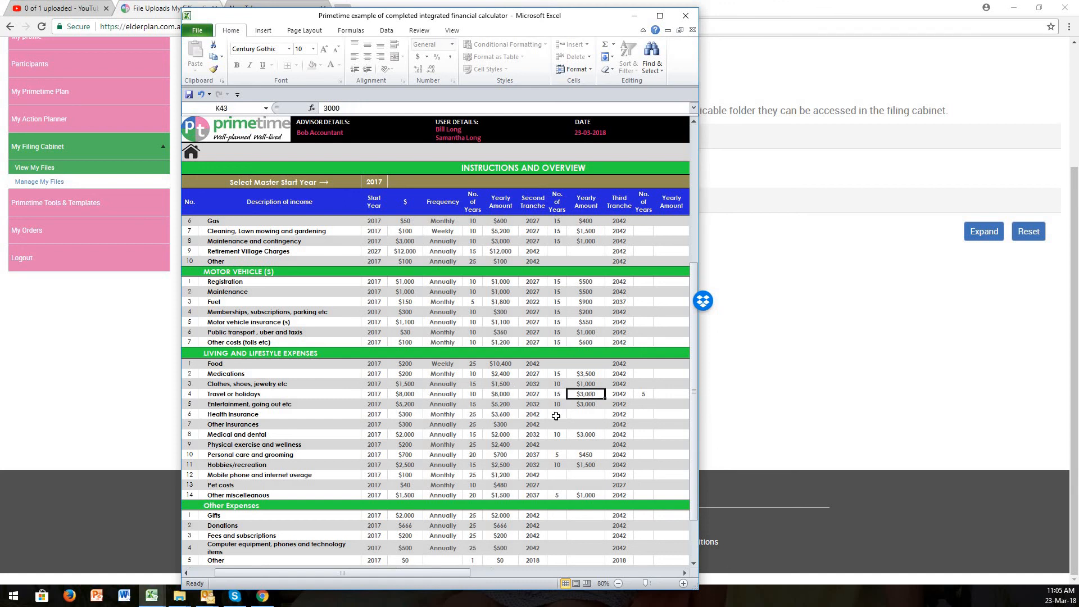
{"action": "left_click", "coordinate": [406, 395]}
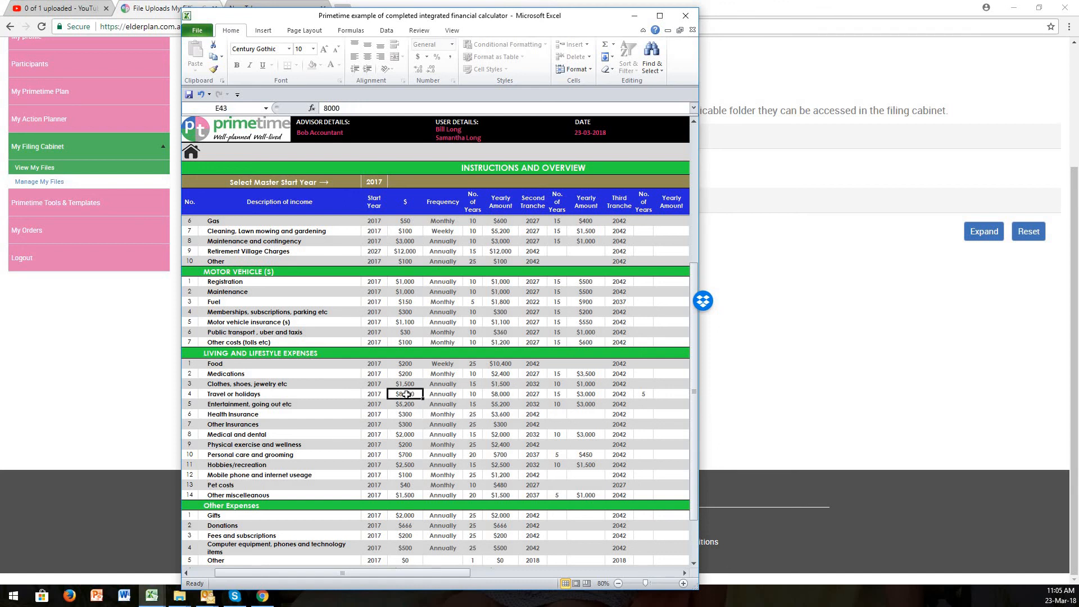
{"action": "left_click", "coordinate": [580, 395]}
- Set the second tranche number of years for travel or holidays to 10
{"action": "left_click", "coordinate": [557, 395]}
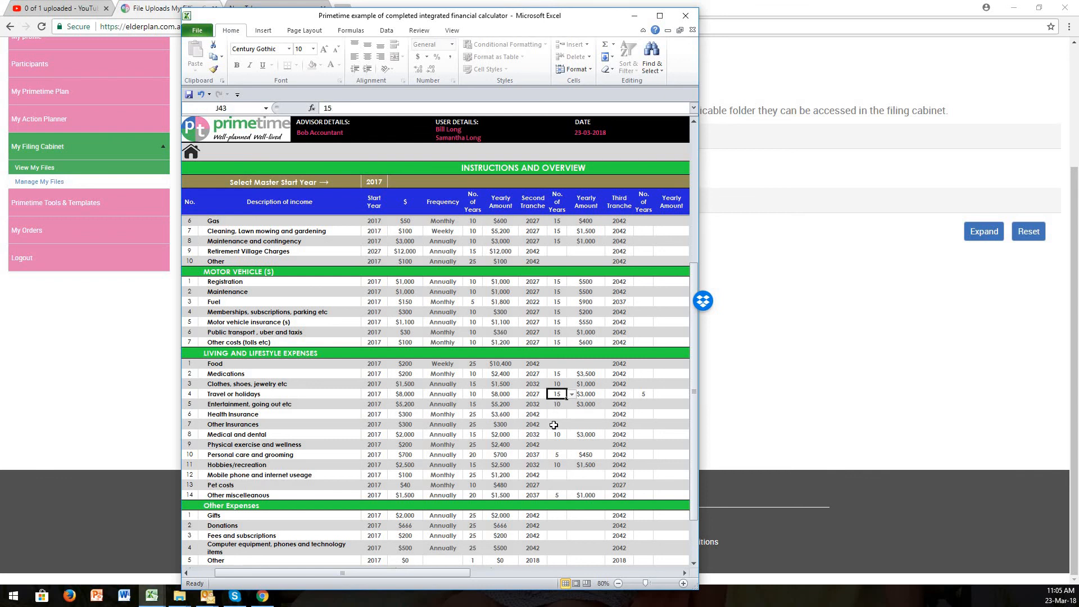
{"action": "left_click", "coordinate": [571, 394]}
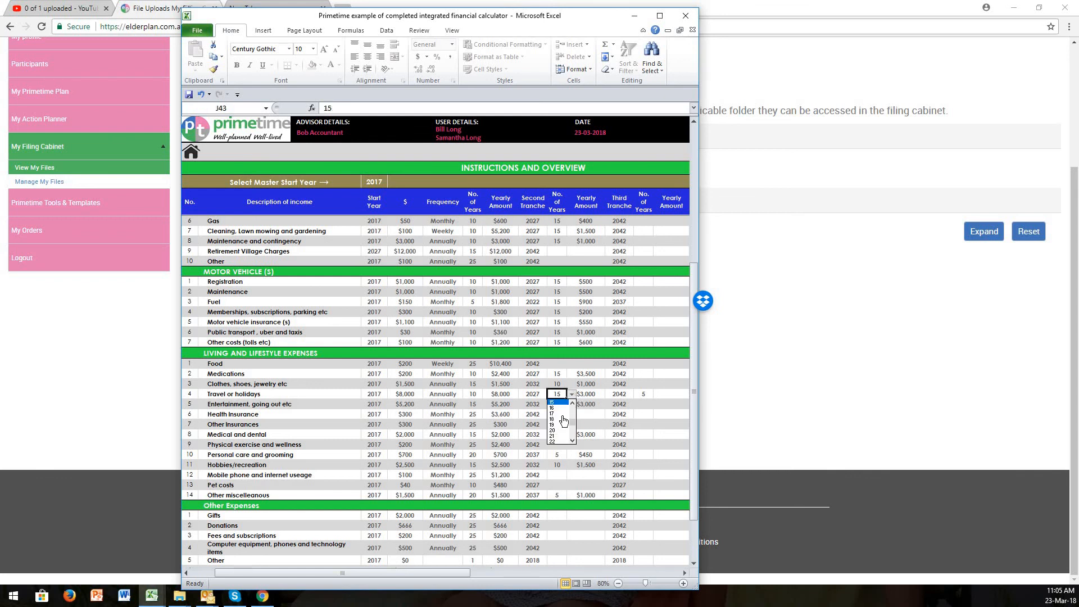
{"action": "left_click", "coordinate": [572, 403]}
{"action": "left_click", "coordinate": [573, 404]}
{"action": "left_click", "coordinate": [572, 404]}
{"action": "left_click", "coordinate": [572, 404]}
{"action": "left_click", "coordinate": [573, 404]}
{"action": "left_click", "coordinate": [558, 408]}
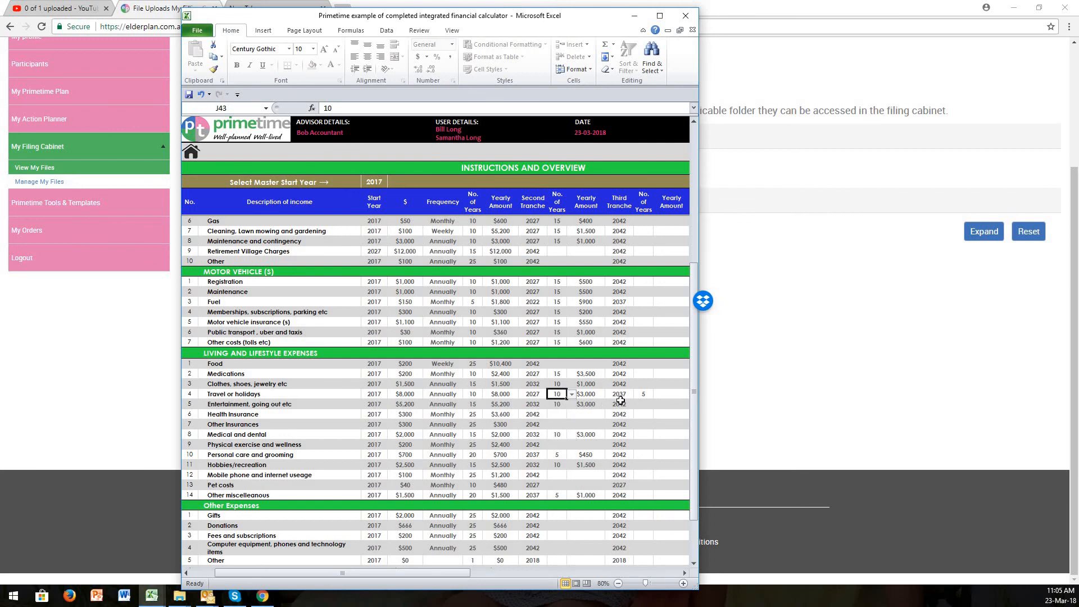
- Set the third tranche for travel or holidays to 5 years with a yearly amount of $1,000
{"action": "left_click", "coordinate": [645, 394]}
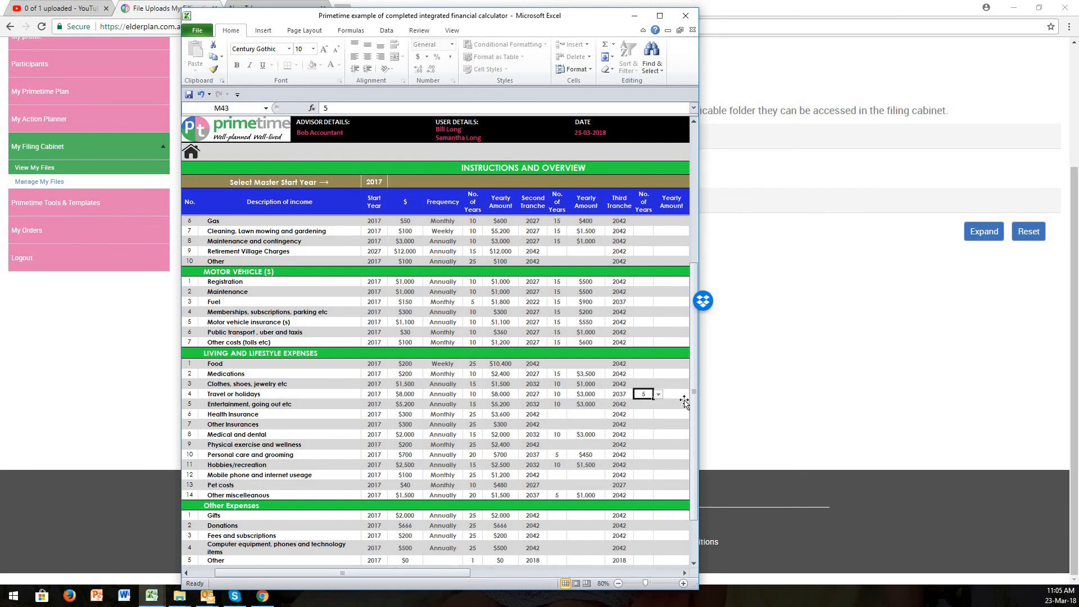
{"action": "type", "text": "5"}
{"action": "key", "text": "Tab"}
{"action": "type", "text": "1"}
{"action": "left_click", "coordinate": [672, 425]}
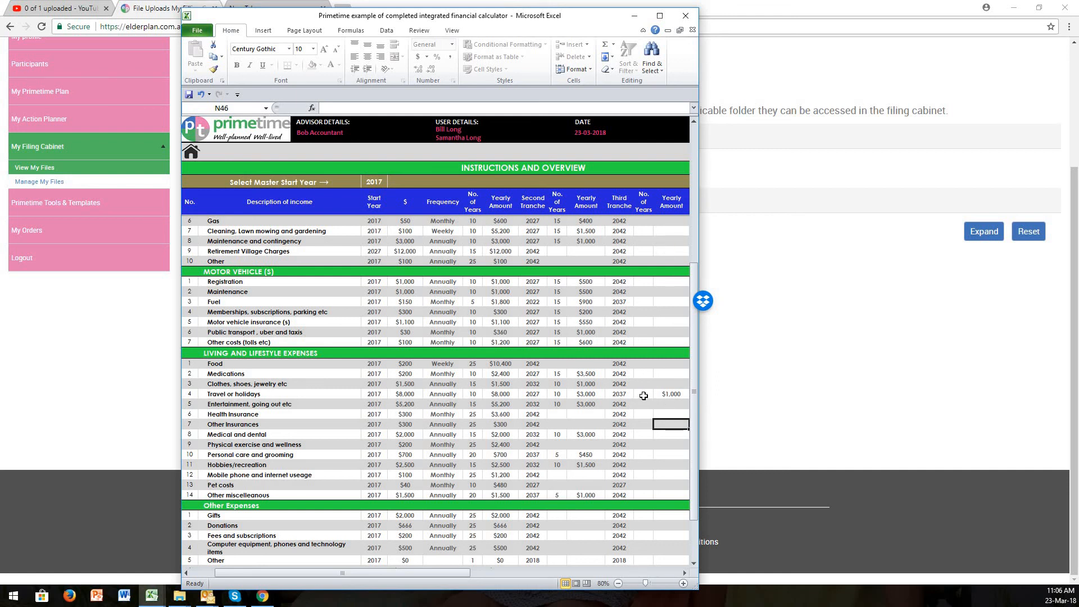
- Check the second and first tranche years for travel or holidays and review the other income and cost sections
{"action": "left_click", "coordinate": [549, 397]}
{"action": "left_click", "coordinate": [474, 394]}
{"action": "left_click_drag", "start_coordinate": [697, 397], "coordinate": [693, 470]}
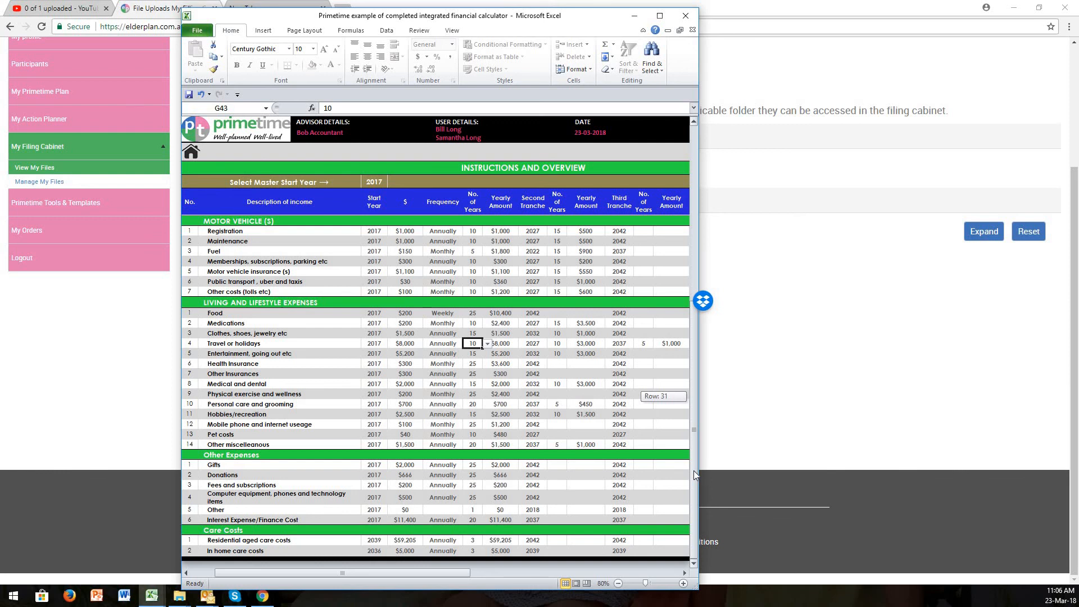
{"action": "left_click_drag", "start_coordinate": [694, 470], "coordinate": [707, 225]}
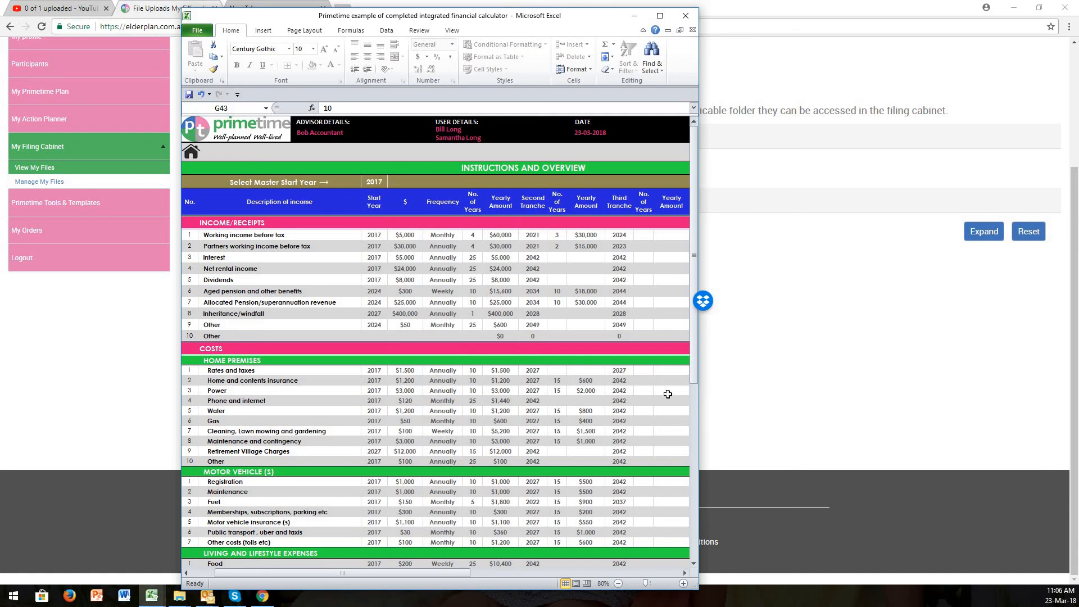
{"action": "left_click_drag", "start_coordinate": [695, 344], "coordinate": [707, 442]}
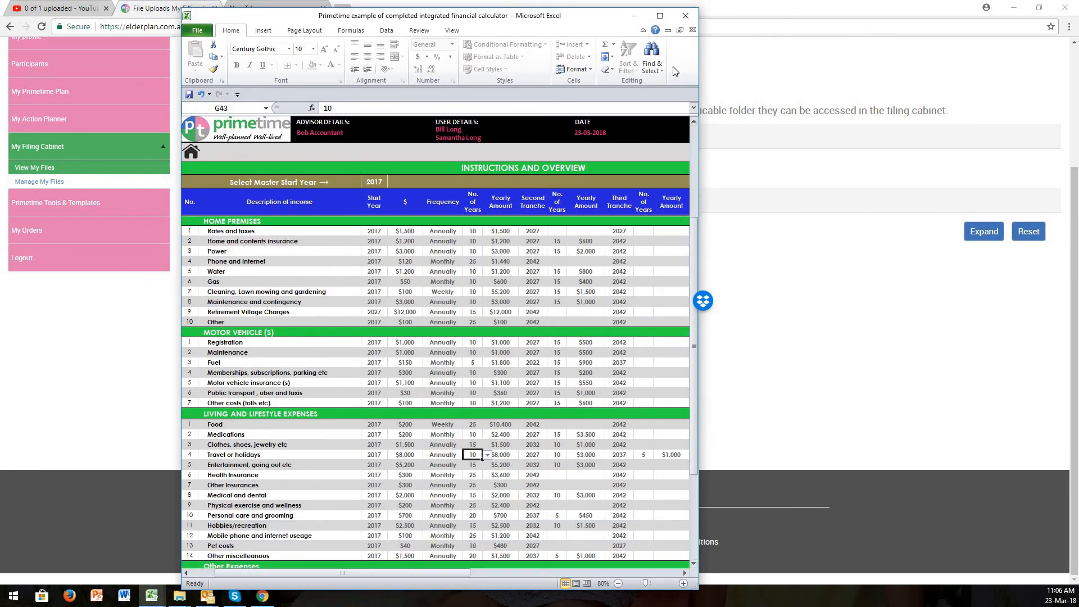
- Maximize the workbook window and add the comment "Gradually wind back over time from the family business" to working income before tax
{"action": "left_click", "coordinate": [661, 16]}
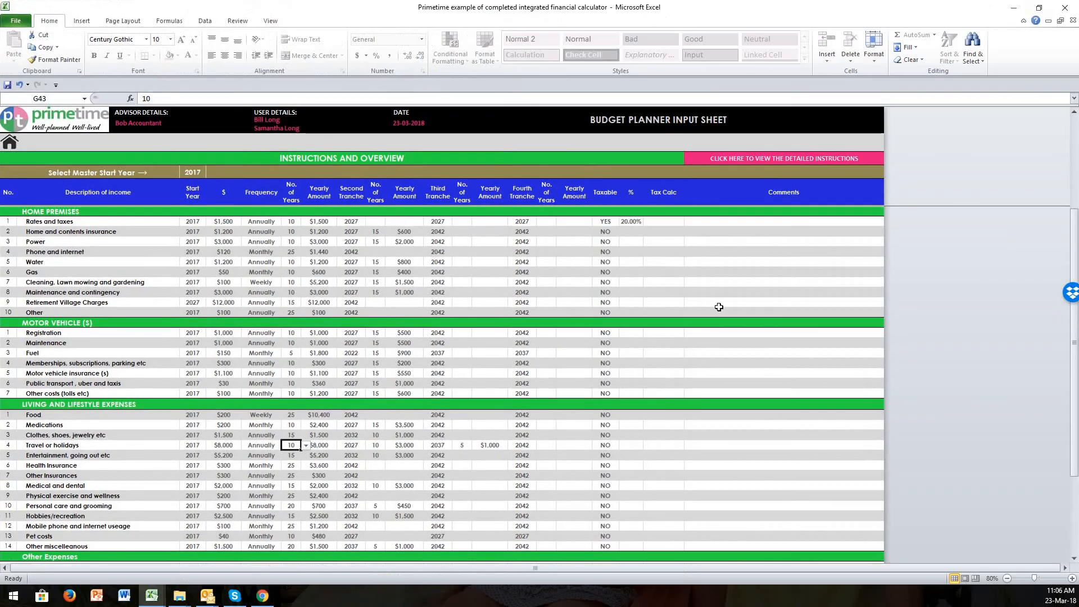
{"action": "left_click_drag", "start_coordinate": [1075, 221], "coordinate": [1075, 120]}
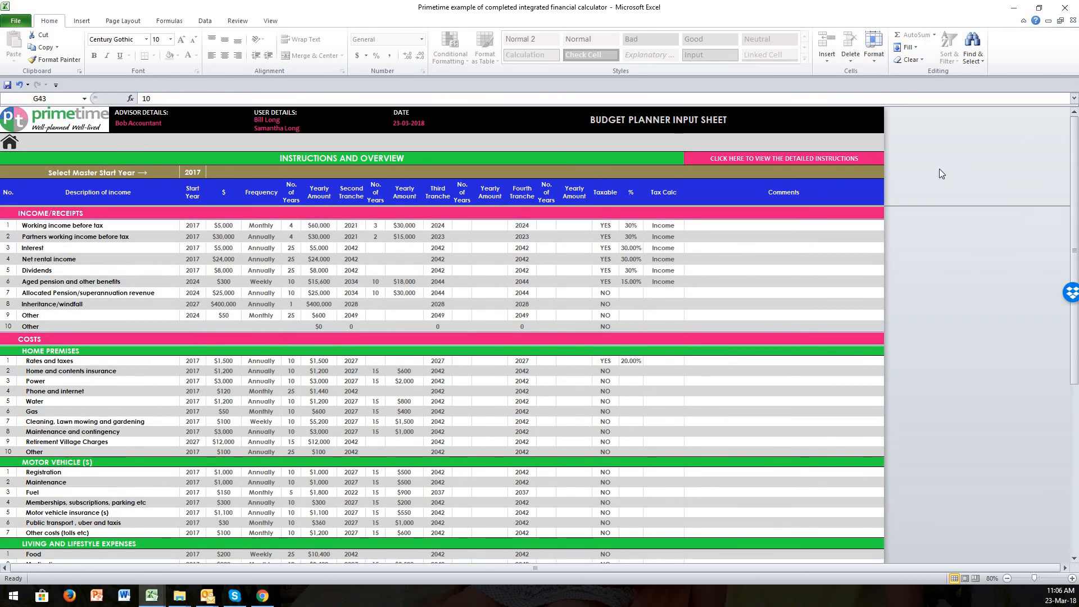
{"action": "left_click", "coordinate": [788, 229]}
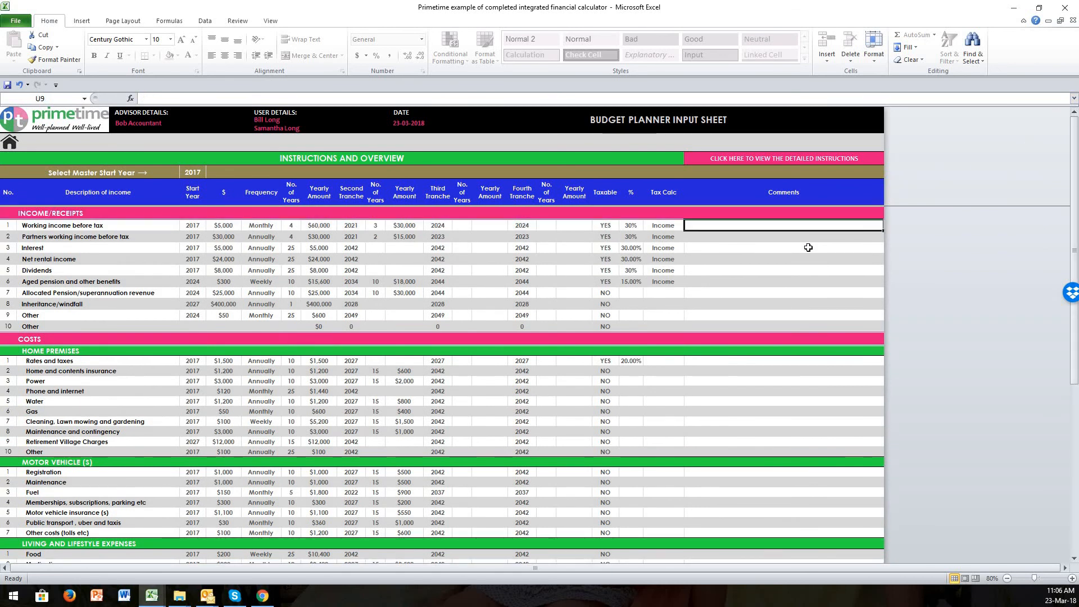
{"action": "type", "text": "Gradually"}
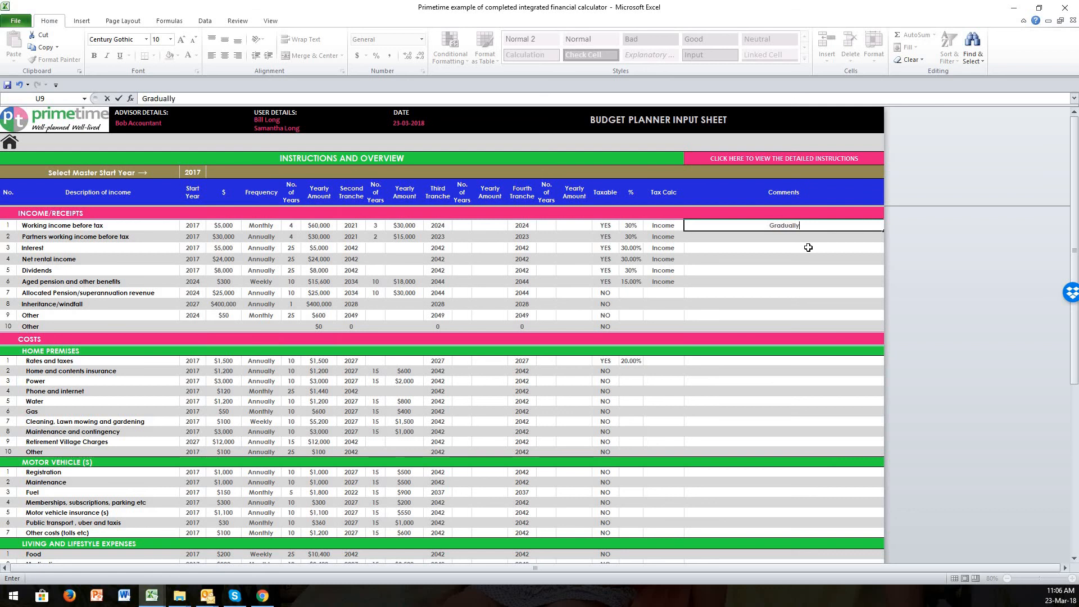
{"action": "type", "text": " wind back "}
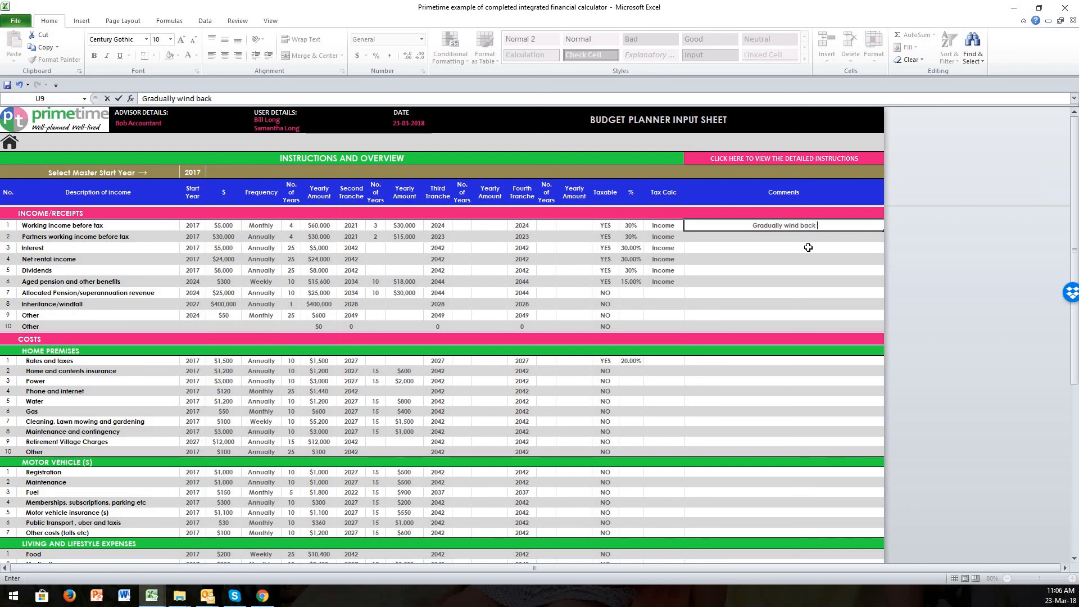
{"action": "type", "text": "over tim"}
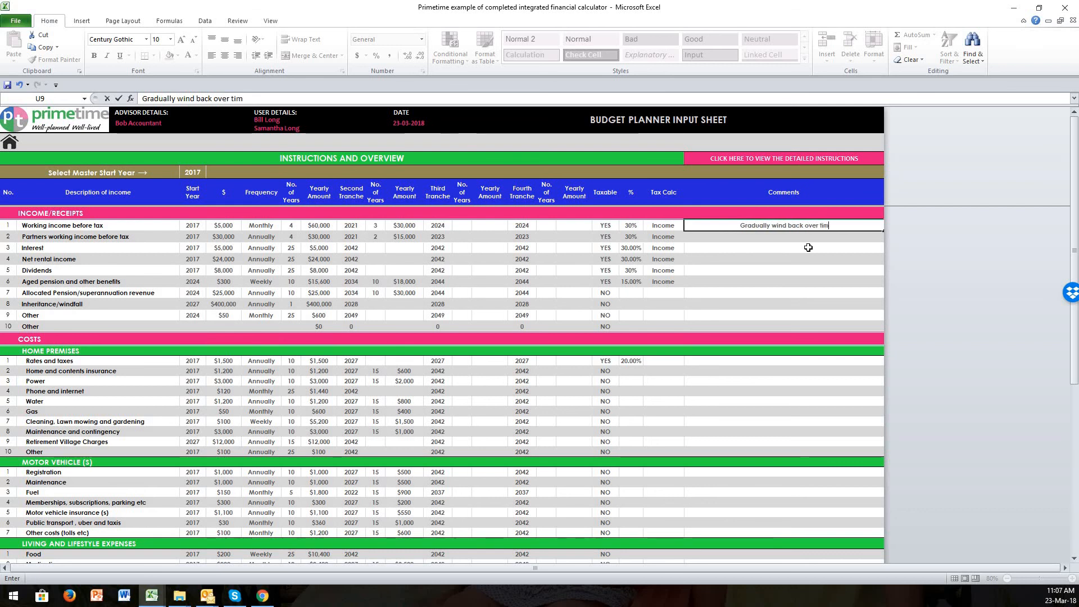
{"action": "type", "text": "e from the f"}
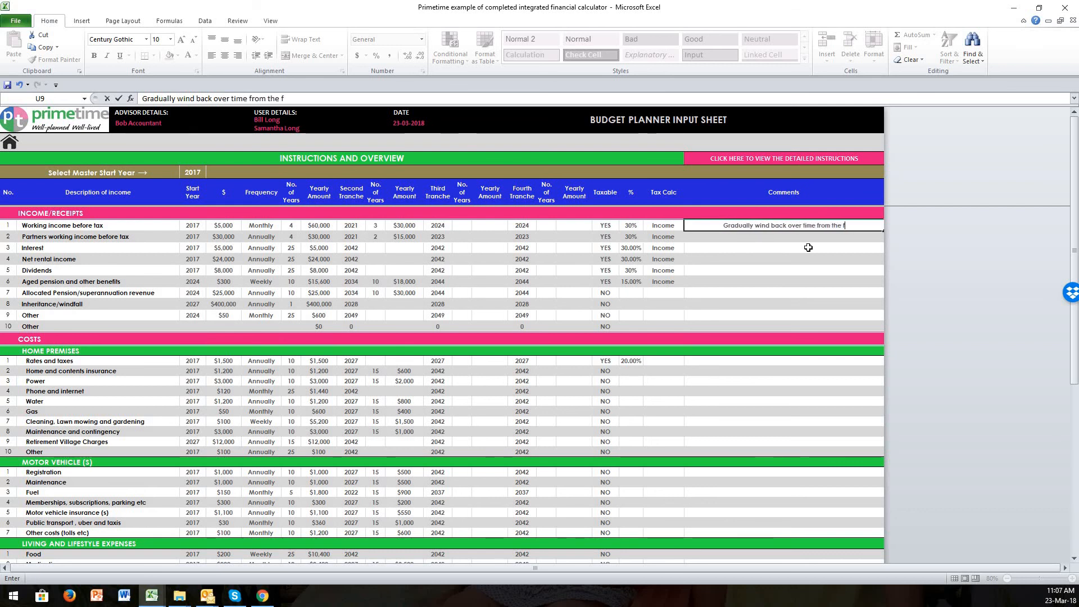
{"action": "type", "text": "amily business"}
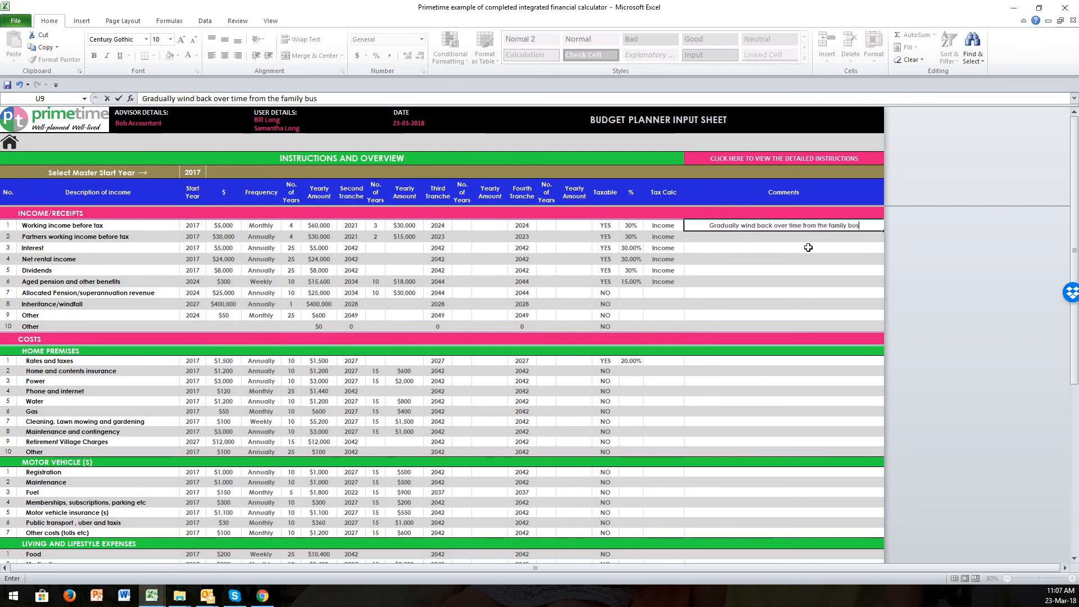
{"action": "left_click", "coordinate": [771, 270]}
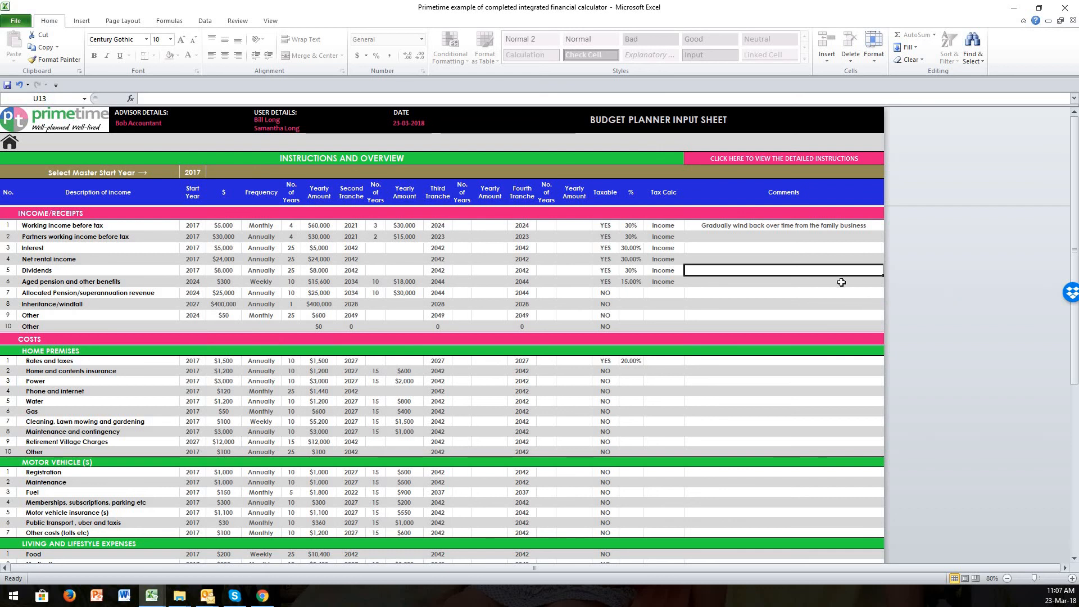
{"action": "left_click", "coordinate": [798, 284]}
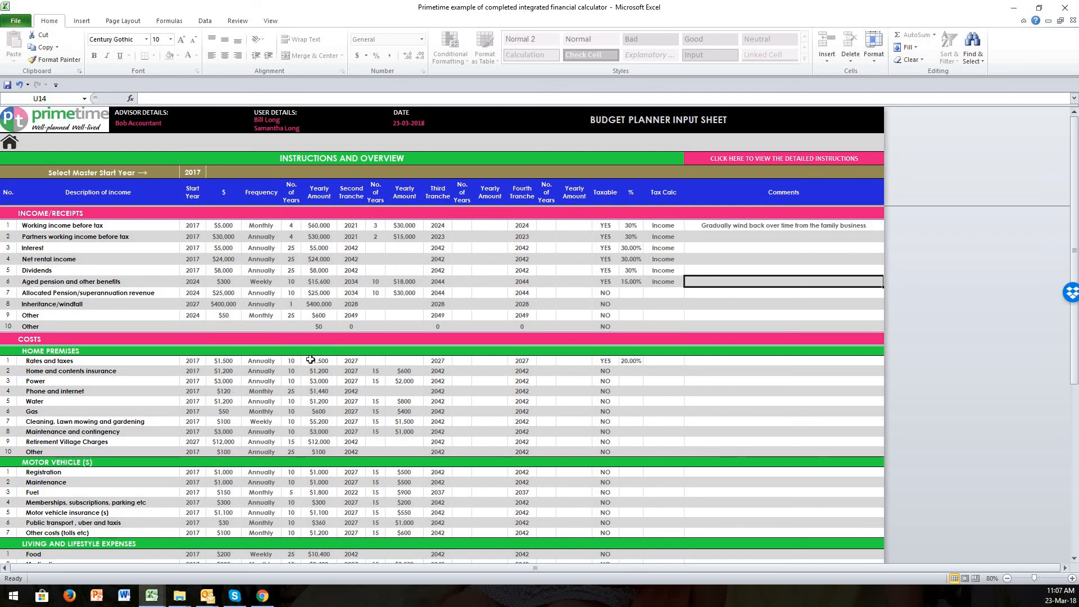
- Examine the tax percentage for working income and the taxable settings for working income, partner's income and allocated pension/superannuation revenue
{"action": "left_click", "coordinate": [633, 228]}
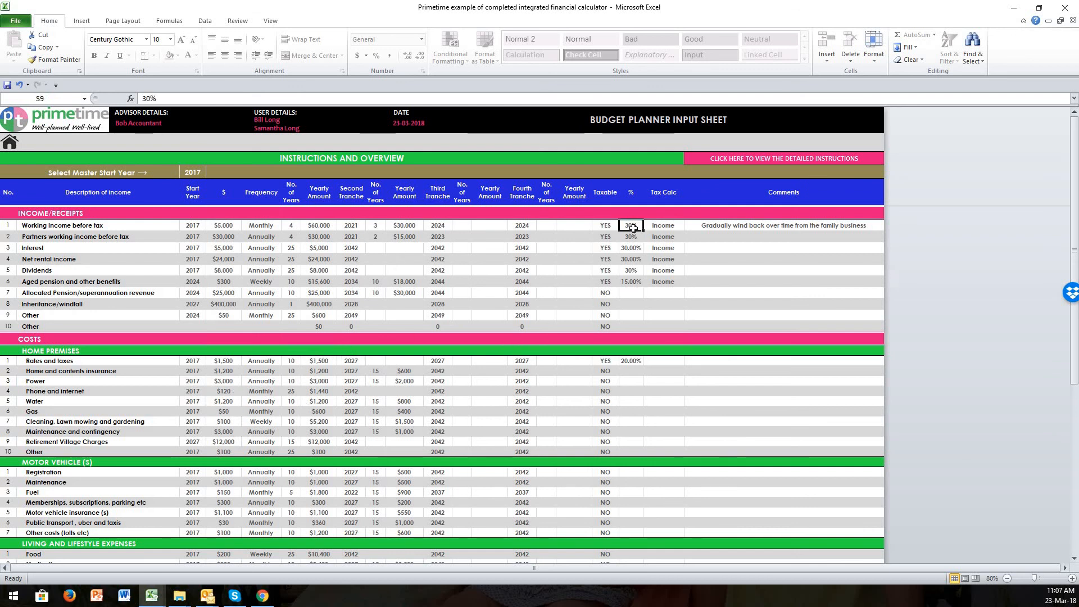
{"action": "left_click", "coordinate": [608, 227]}
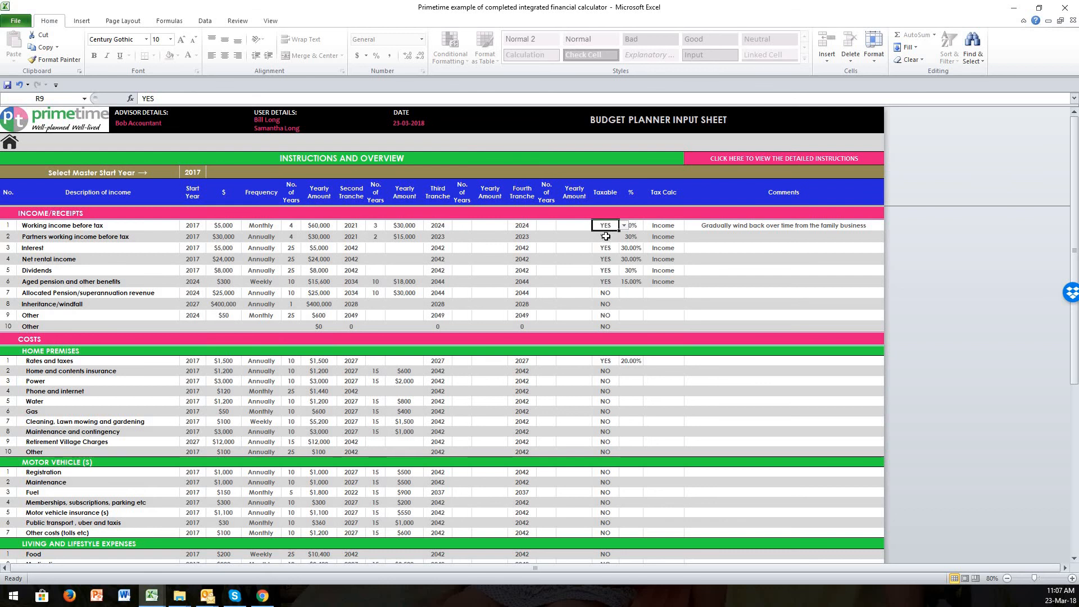
{"action": "left_click", "coordinate": [607, 238]}
{"action": "left_click", "coordinate": [606, 293]}
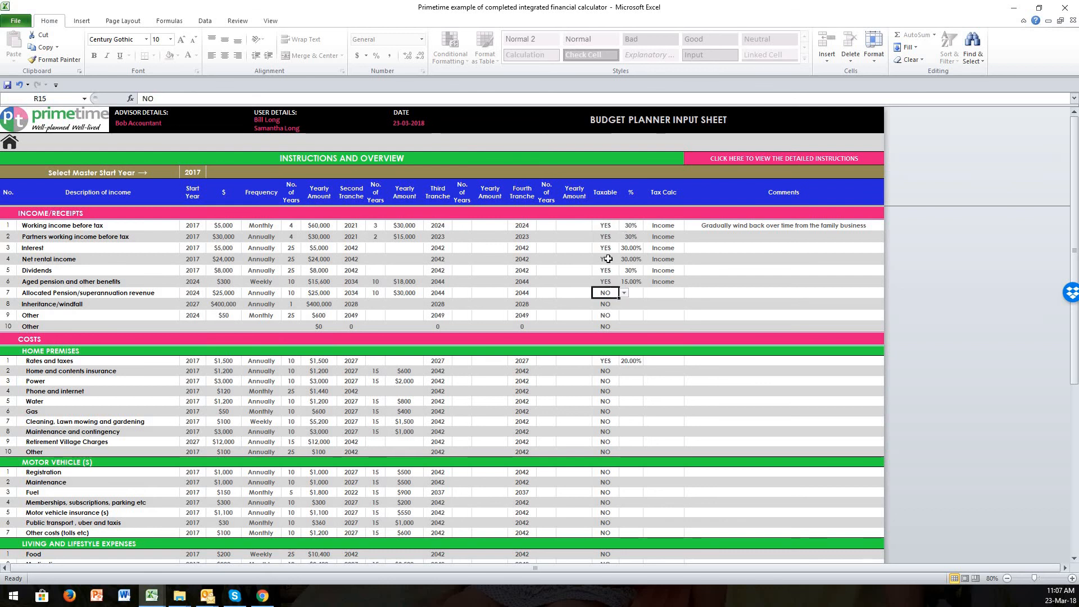
- Check the taxable options for working income and review the tax percentages from working income down to aged pension and other benefits
{"action": "left_click", "coordinate": [605, 225]}
{"action": "left_click", "coordinate": [624, 225]}
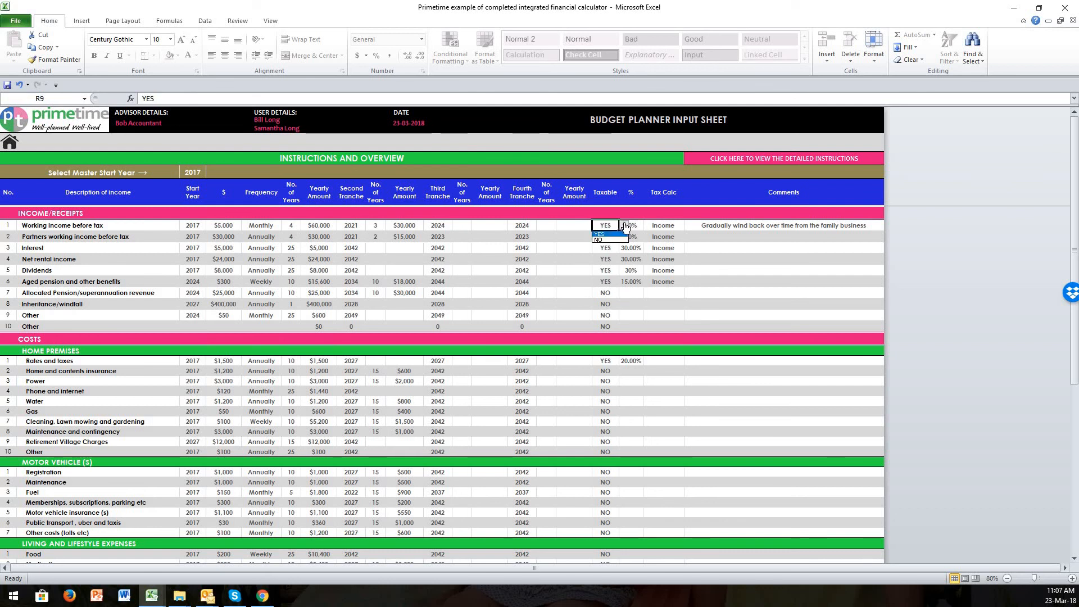
{"action": "left_click", "coordinate": [626, 227]}
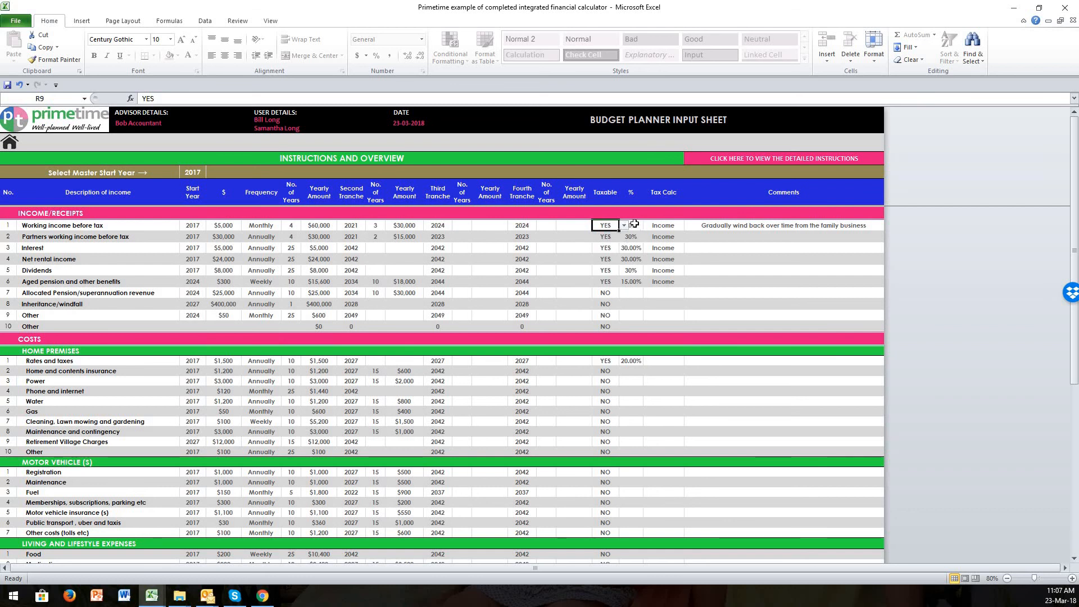
{"action": "left_click", "coordinate": [638, 227]}
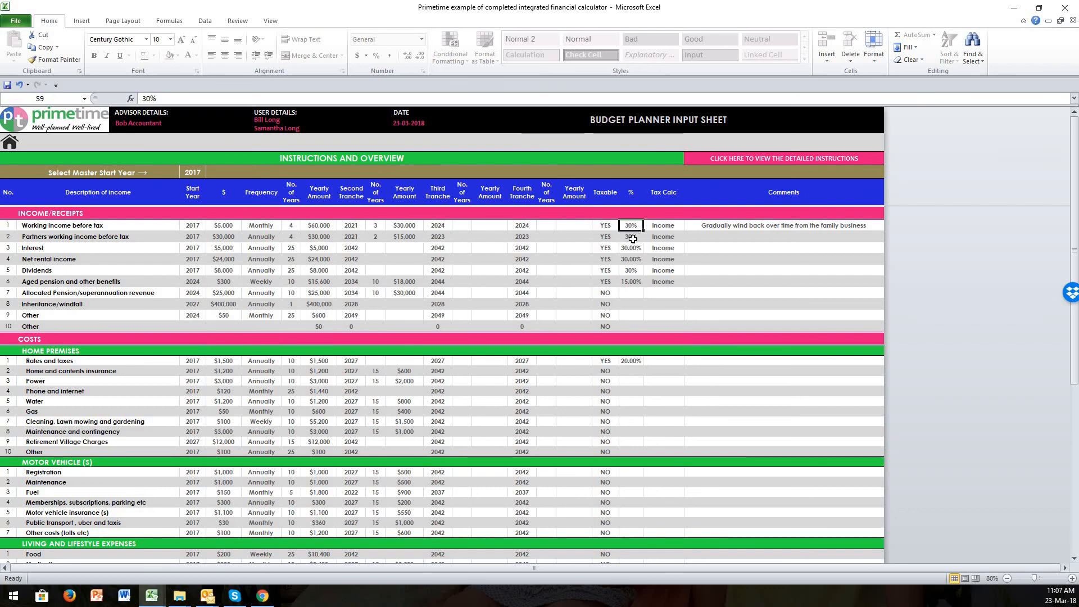
{"action": "left_click", "coordinate": [632, 240]}
{"action": "left_click", "coordinate": [634, 247]}
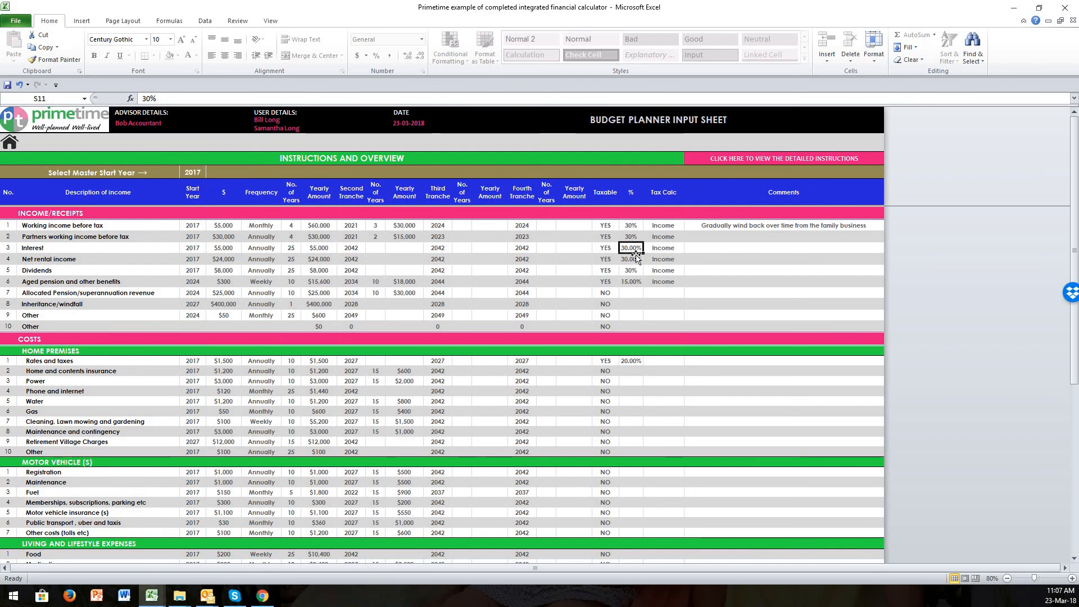
{"action": "left_click", "coordinate": [636, 263]}
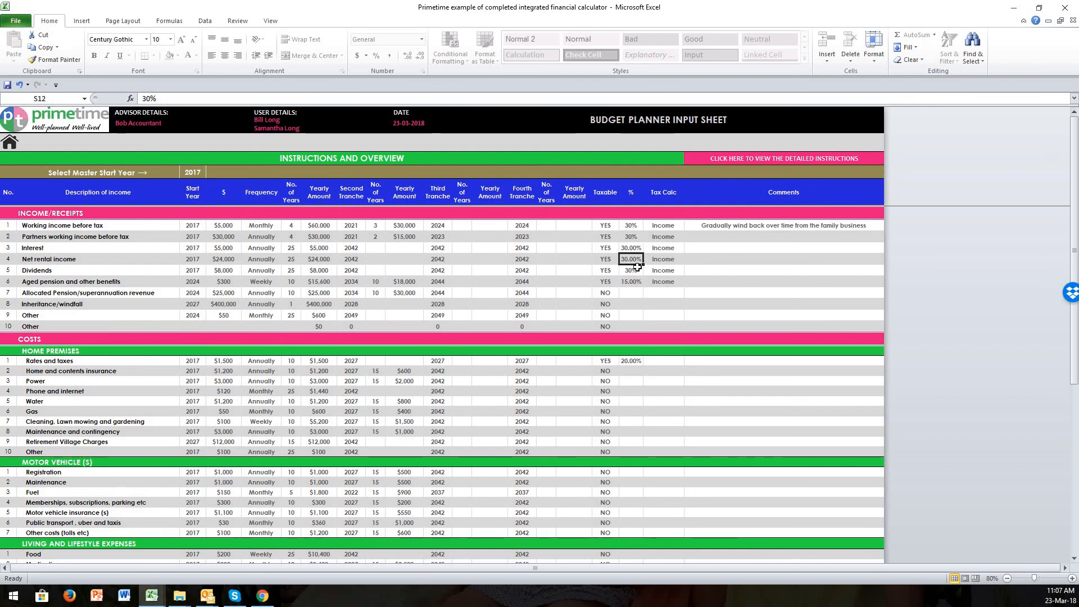
{"action": "left_click", "coordinate": [638, 270]}
{"action": "left_click", "coordinate": [631, 282]}
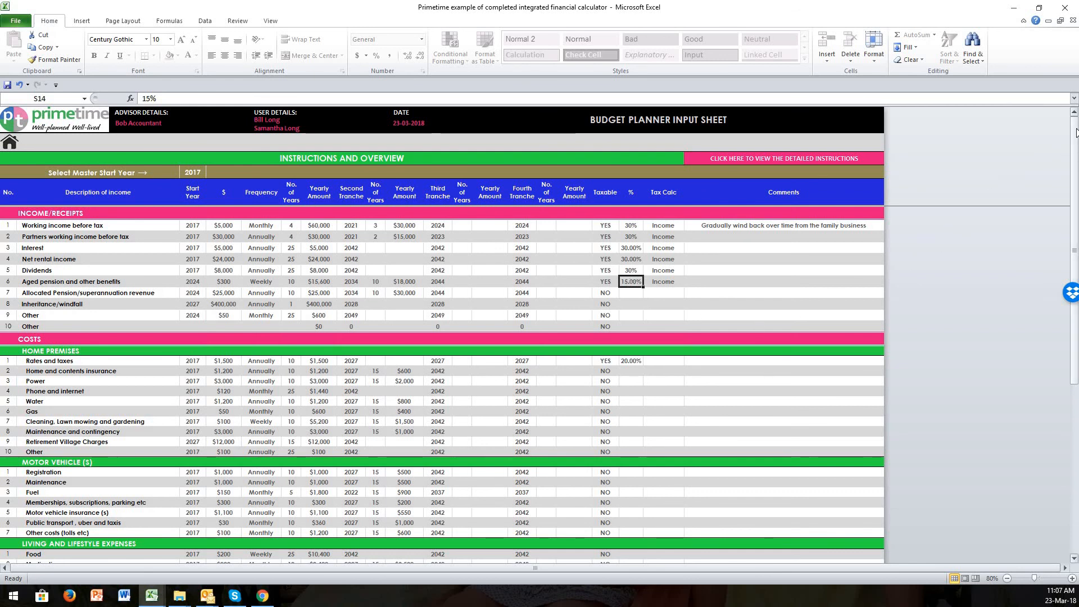
- Examine the taxable setting, percentage and tax calculation fields for rates and taxes under home premises
{"action": "mouse_move", "coordinate": [1077, 132]}
{"action": "left_mouse_down"}
{"action": "mouse_move", "coordinate": [1067, 197]}
{"action": "mouse_move", "coordinate": [1071, 141]}
{"action": "left_mouse_up"}
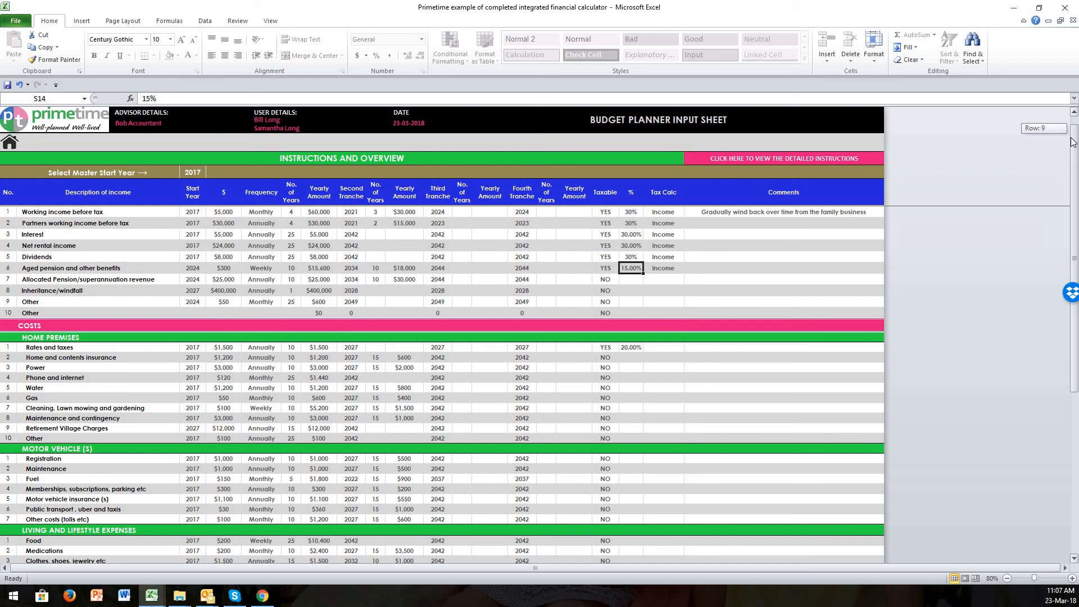
{"action": "left_click_drag", "start_coordinate": [1071, 141], "coordinate": [897, 248]}
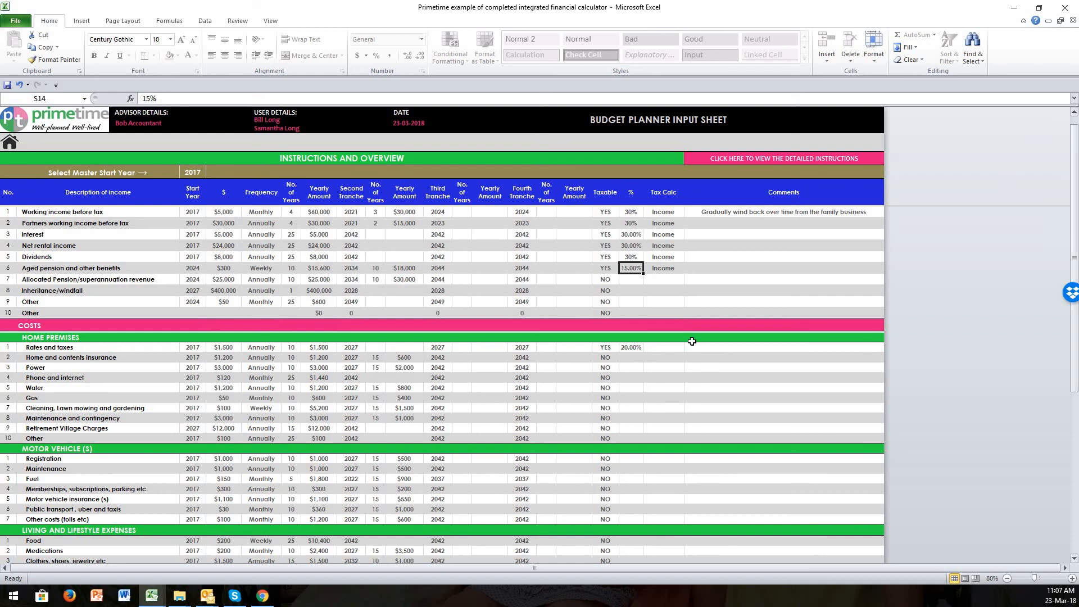
{"action": "left_click", "coordinate": [608, 348]}
{"action": "left_click", "coordinate": [109, 351]}
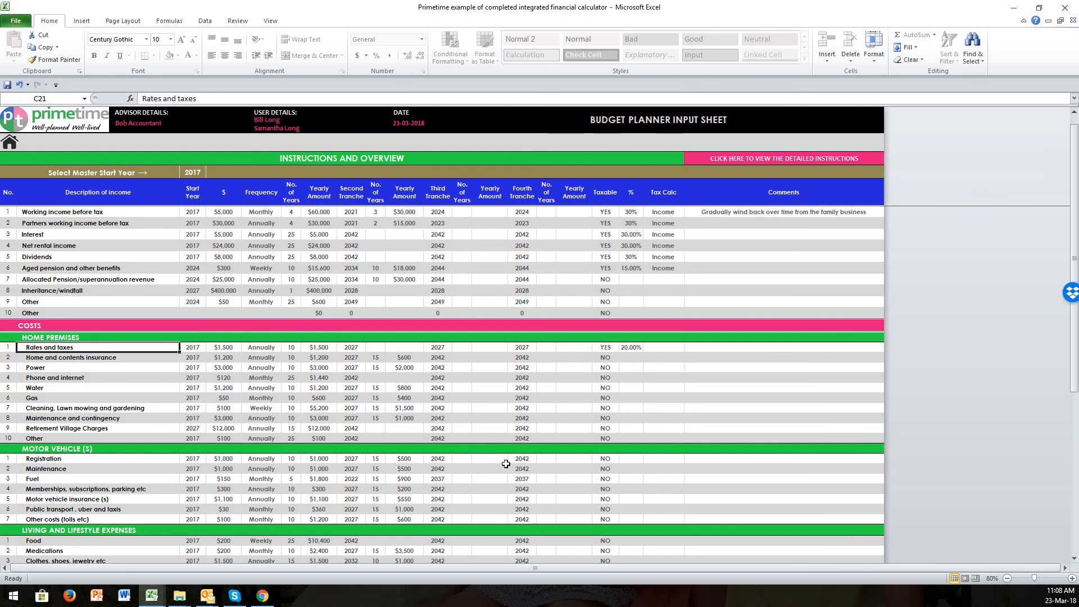
{"action": "left_click", "coordinate": [607, 346]}
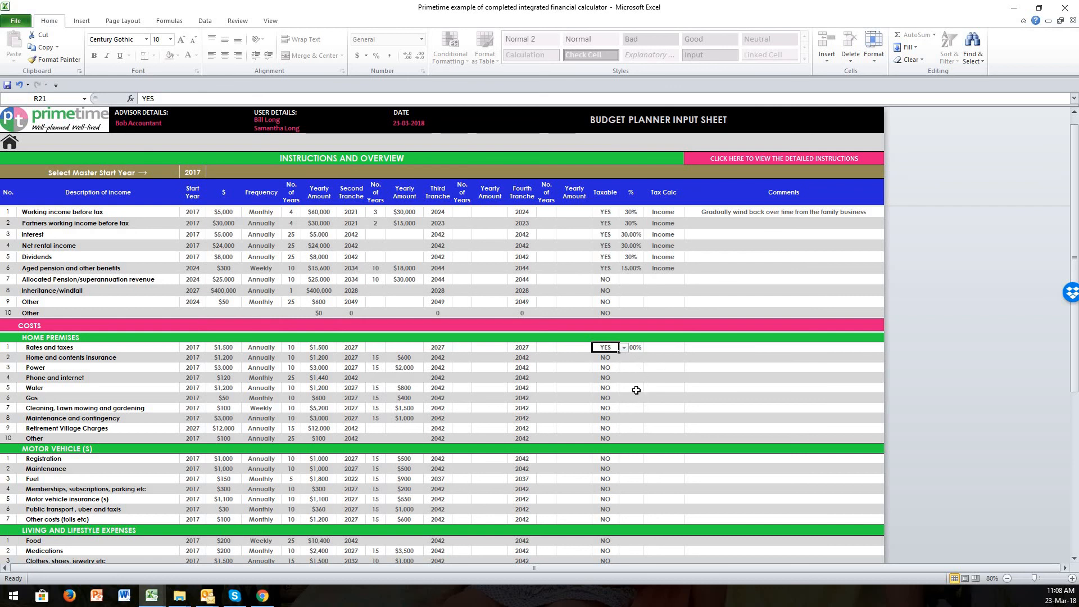
{"action": "left_click", "coordinate": [632, 347]}
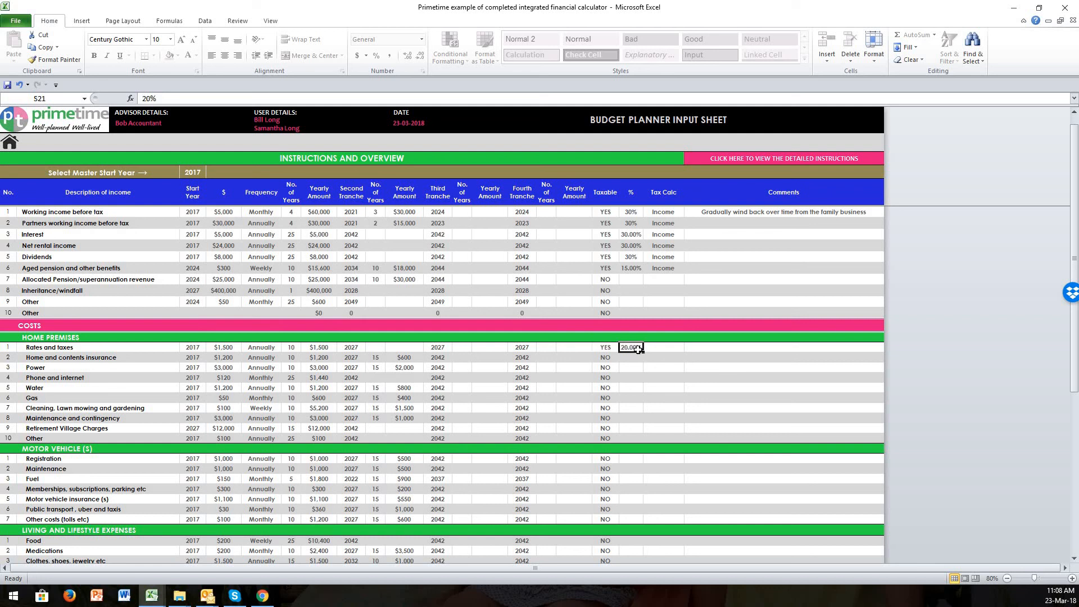
{"action": "left_click", "coordinate": [627, 388]}
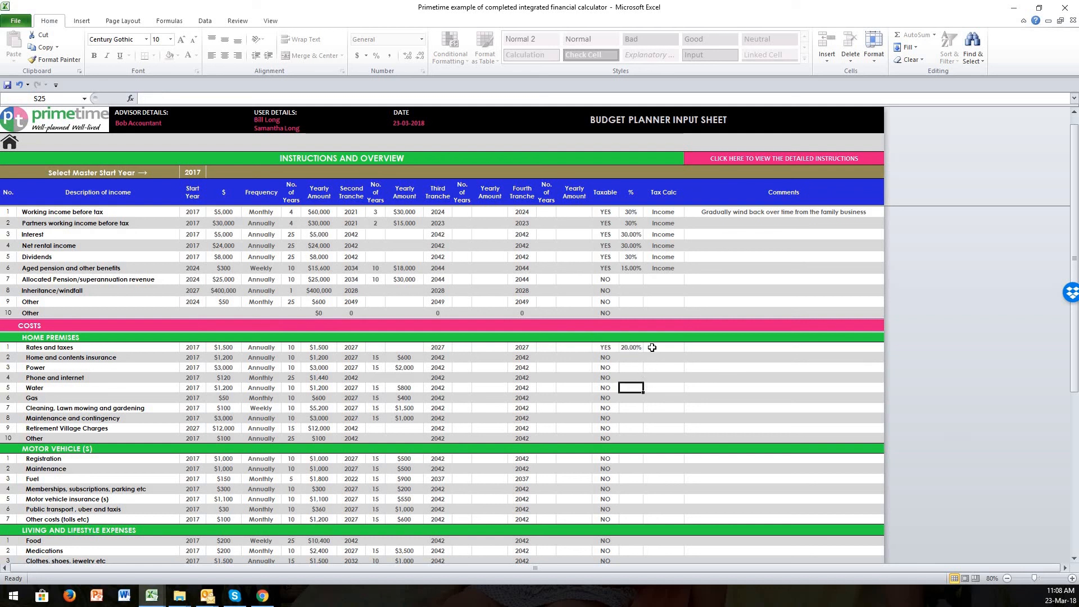
{"action": "left_click", "coordinate": [658, 349]}
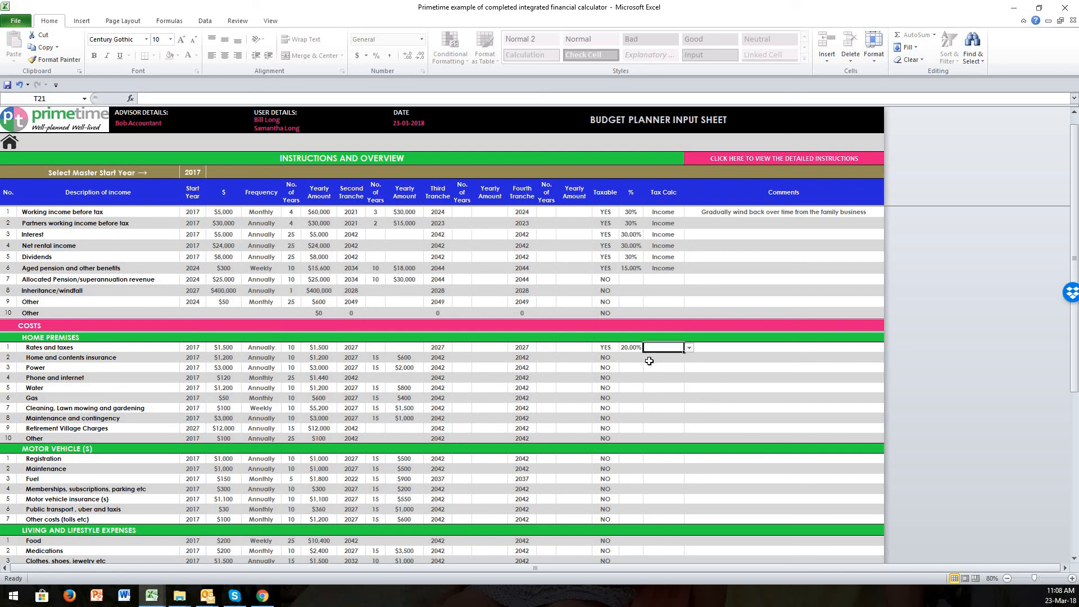
{"action": "left_click", "coordinate": [630, 348]}
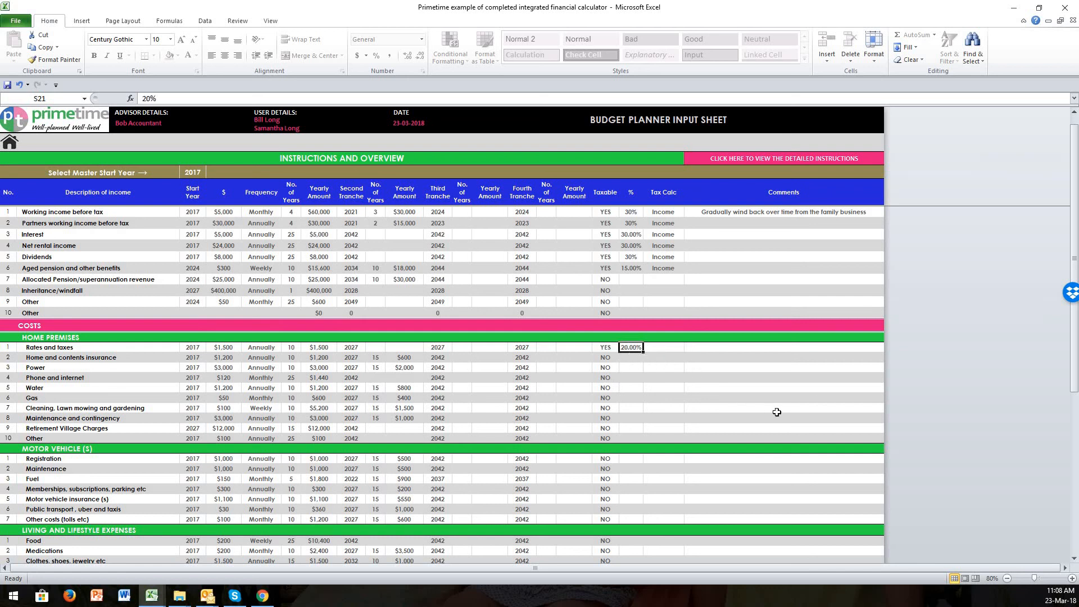
- Review the tax percentages and deduction settings for donations, fees and subscriptions, and interest expense/finance cost
{"action": "left_click_drag", "start_coordinate": [1074, 343], "coordinate": [1074, 382]}
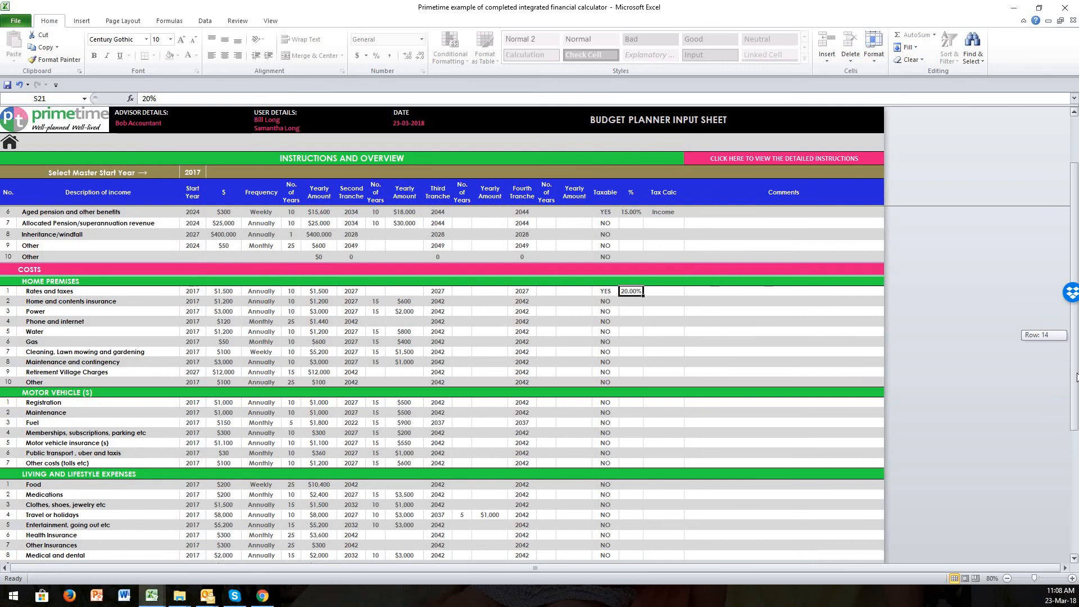
{"action": "left_click_drag", "start_coordinate": [1077, 392], "coordinate": [1072, 521]}
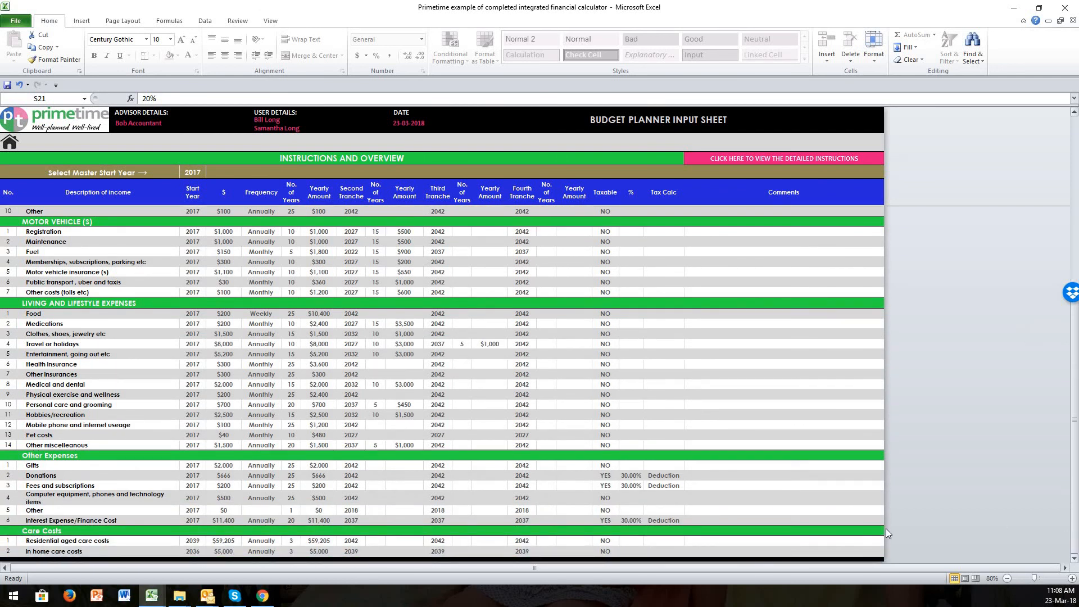
{"action": "left_click", "coordinate": [635, 478]}
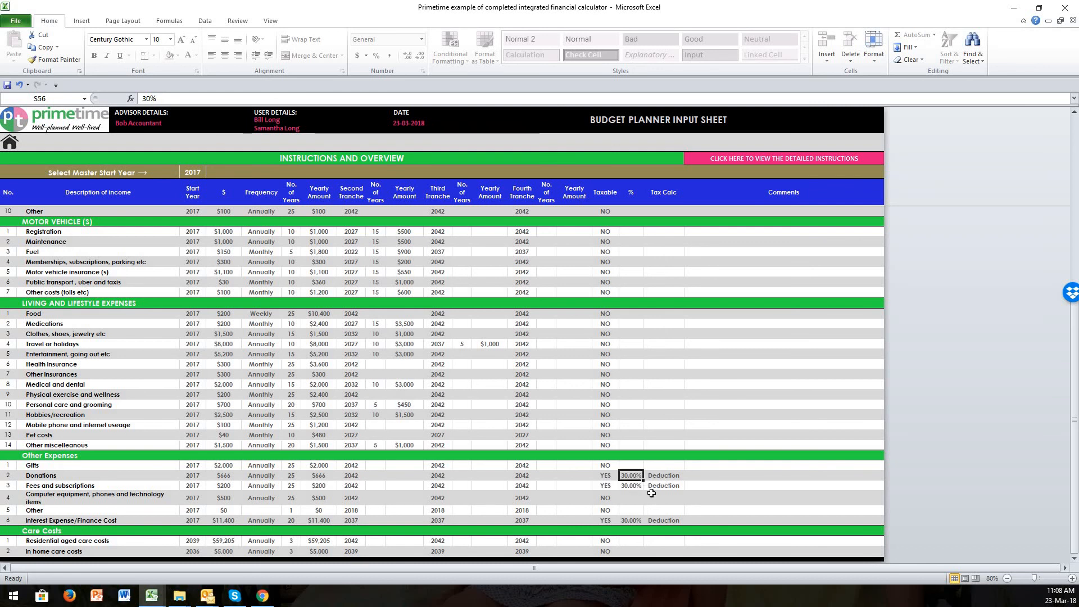
{"action": "left_click", "coordinate": [630, 487]}
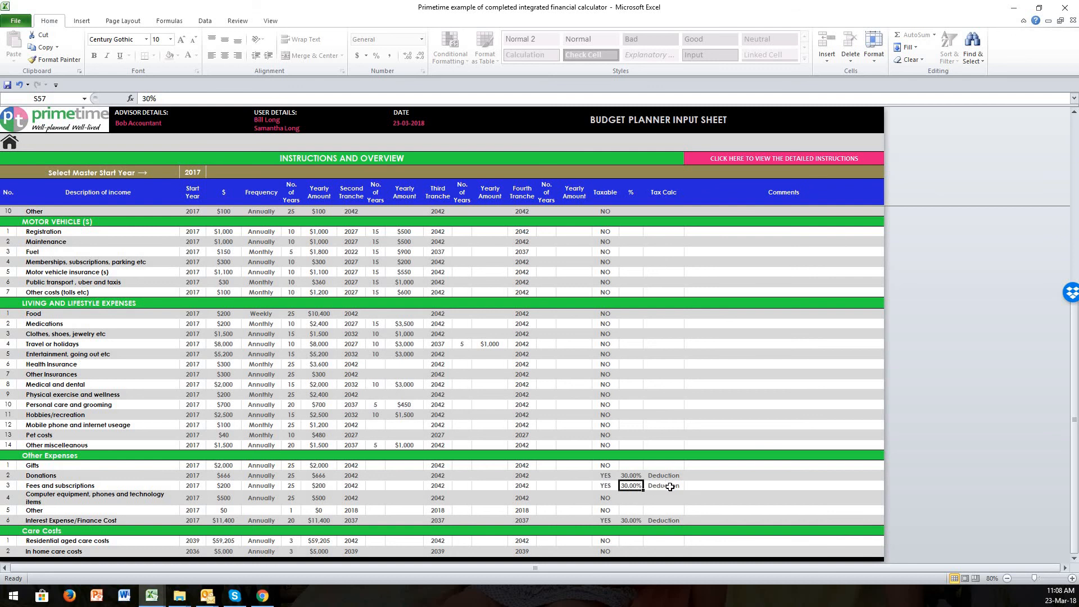
{"action": "left_click", "coordinate": [633, 521]}
{"action": "left_click", "coordinate": [658, 521]}
- Set the taxable option for rates and taxes to NO and clear its tax percentage
{"action": "left_click_drag", "start_coordinate": [1075, 387], "coordinate": [983, 267]}
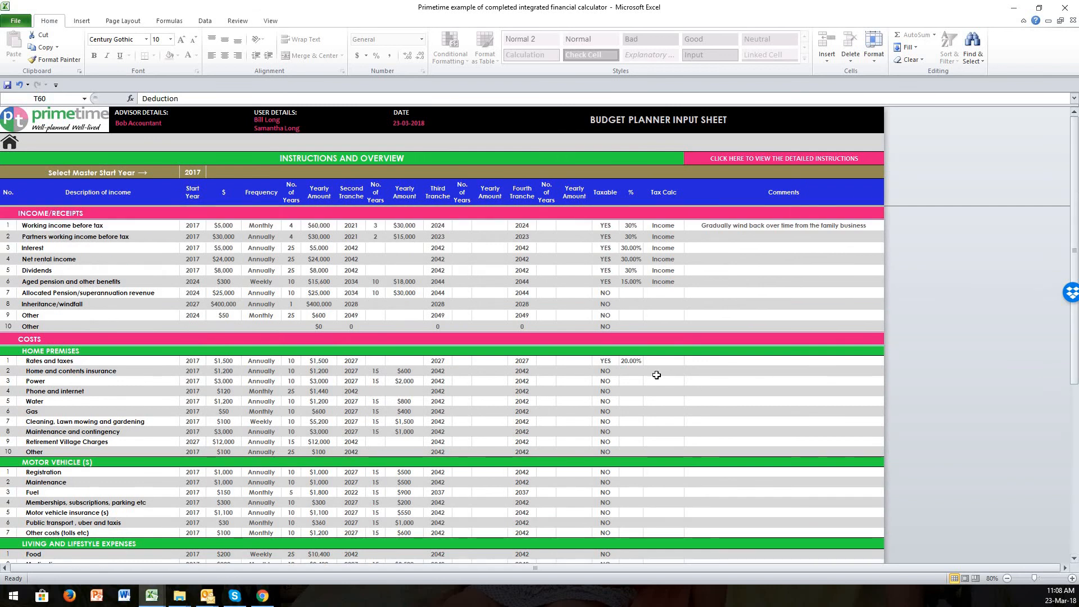
{"action": "left_click", "coordinate": [608, 361]}
{"action": "left_click", "coordinate": [624, 361]}
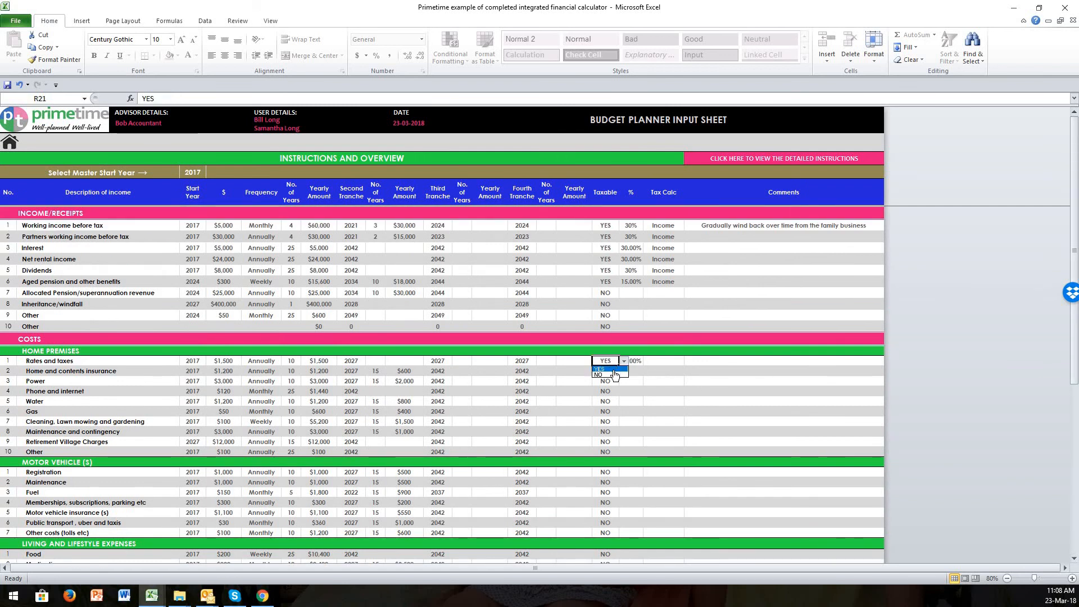
{"action": "left_click", "coordinate": [622, 373]}
{"action": "left_click", "coordinate": [632, 361]}
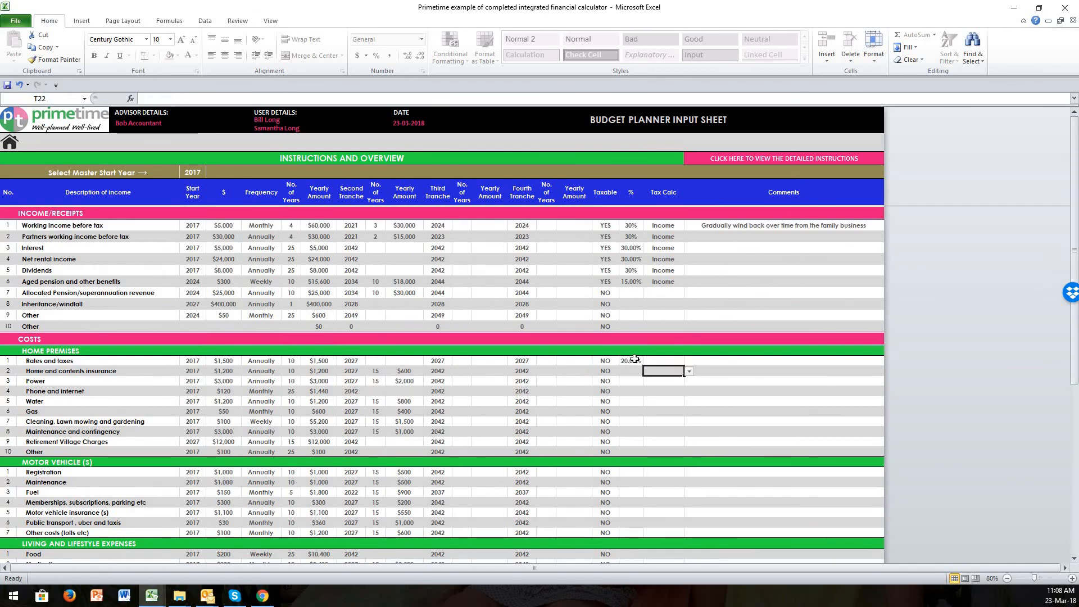
{"action": "type", "text": "20"}
{"action": "left_click", "coordinate": [645, 392]}
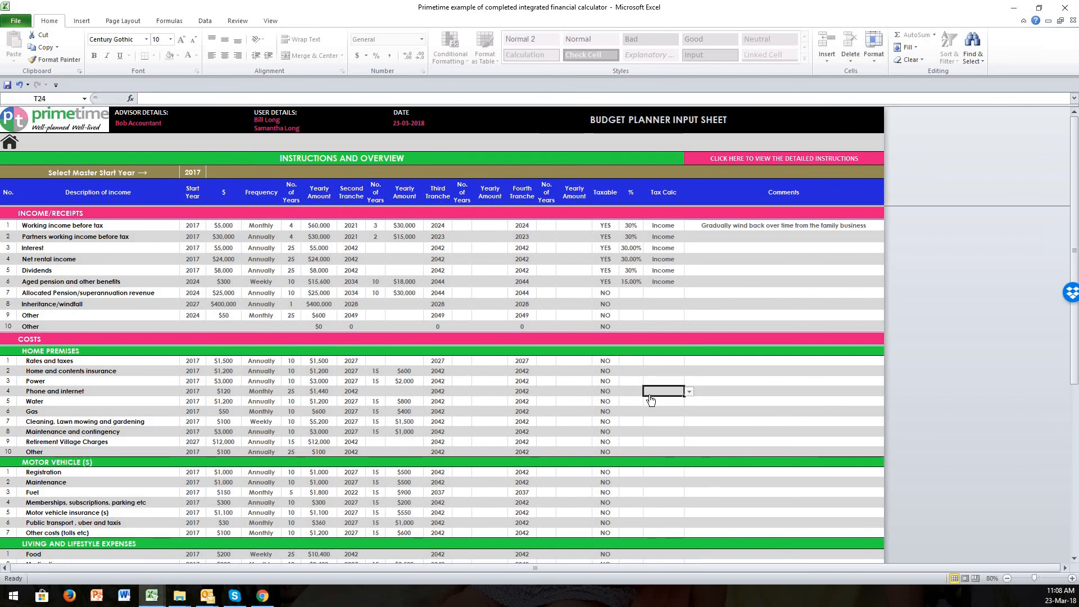
{"action": "left_click", "coordinate": [97, 361]}
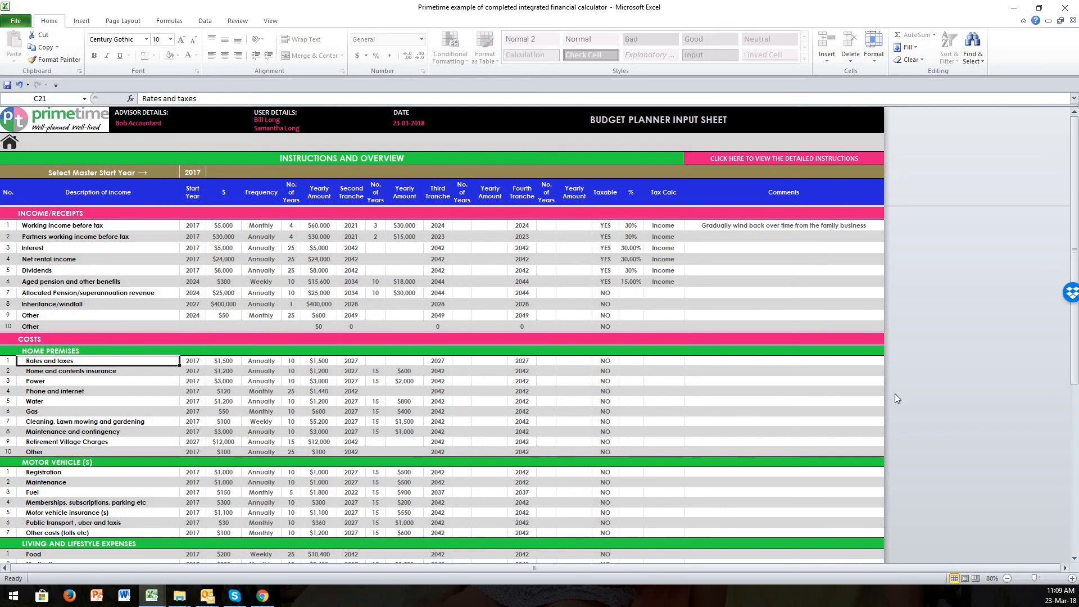
- Review the remaining budget cost sections, return to the planning tool list and open the 25 Year Living Cost Calculator
{"action": "left_click_drag", "start_coordinate": [1075, 333], "coordinate": [1076, 540]}
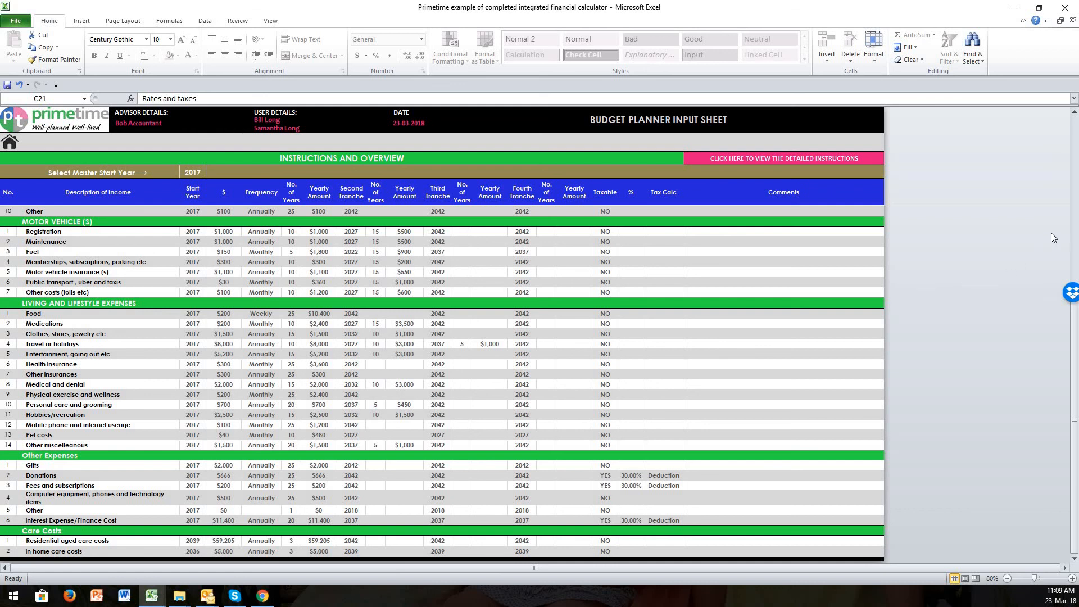
{"action": "left_click", "coordinate": [11, 145]}
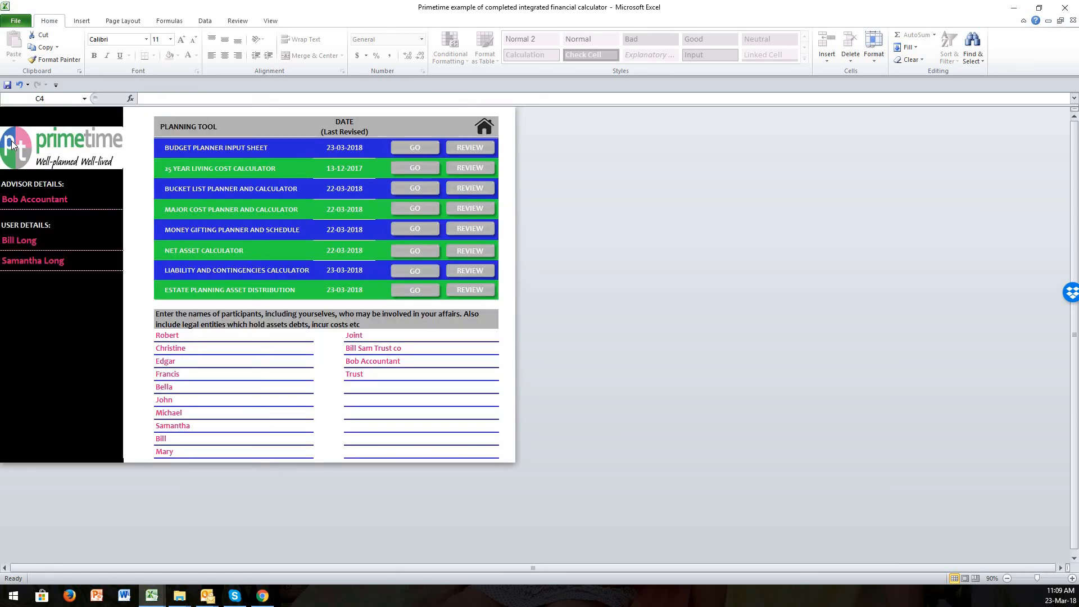
{"action": "left_click", "coordinate": [415, 168]}
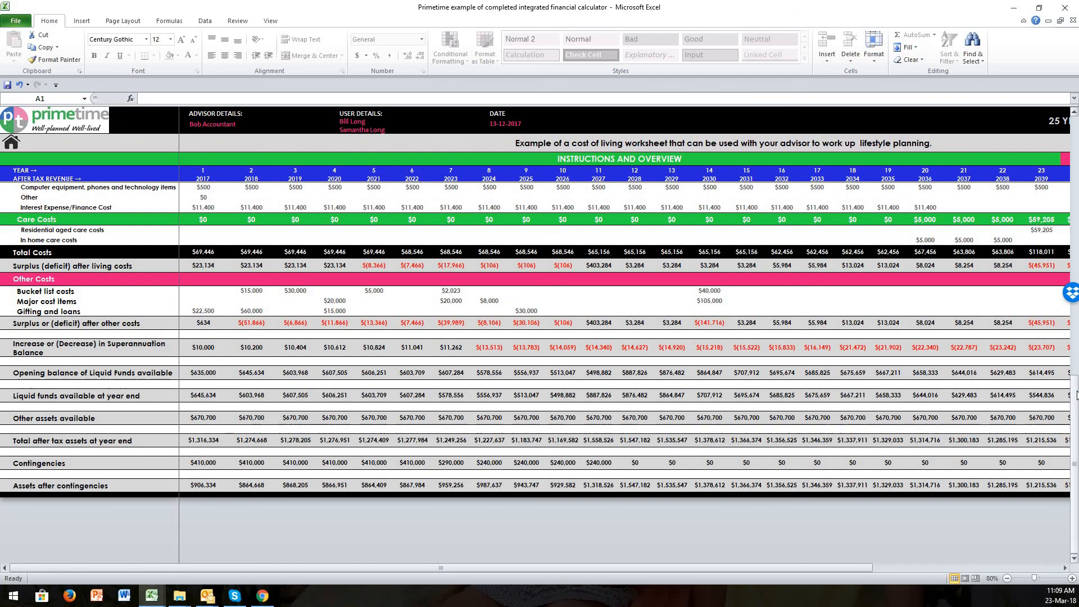
- Review income and living costs across the 25 years and inspect the yearly in-home care and residential aged care costs
{"action": "left_click_drag", "start_coordinate": [1077, 405], "coordinate": [1077, 142]}
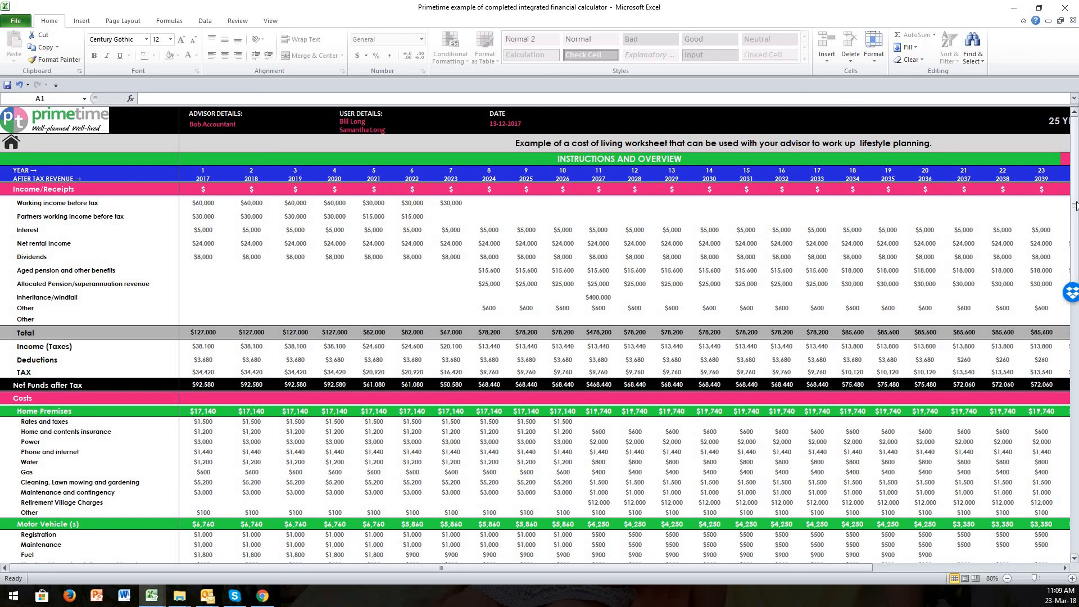
{"action": "left_click_drag", "start_coordinate": [1076, 206], "coordinate": [1076, 392]}
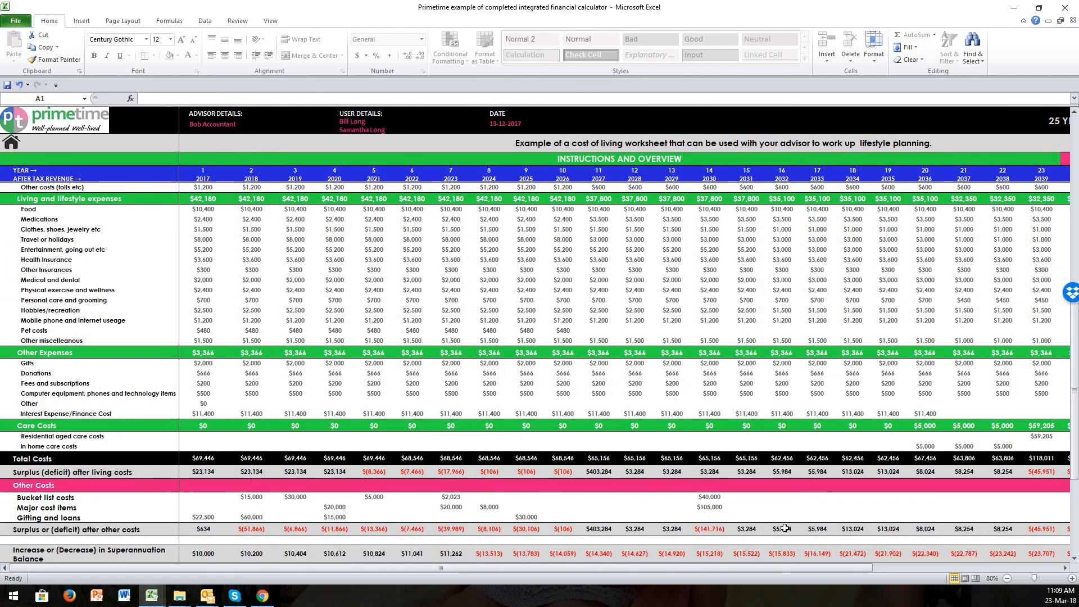
{"action": "left_click_drag", "start_coordinate": [787, 572], "coordinate": [967, 566]}
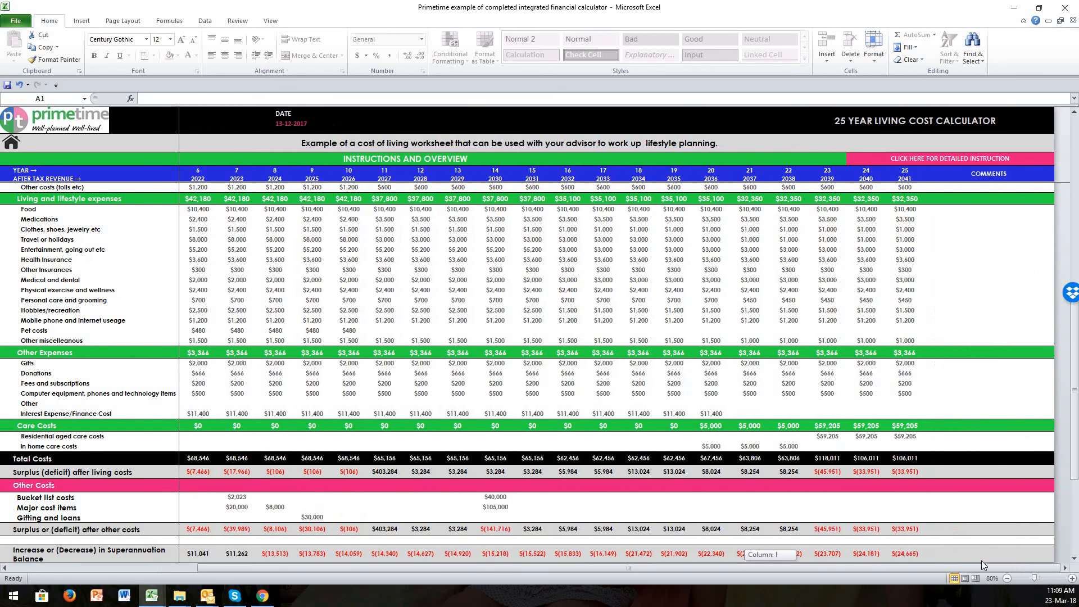
{"action": "left_click", "coordinate": [725, 448]}
{"action": "left_click", "coordinate": [756, 448]}
{"action": "left_click", "coordinate": [795, 447]}
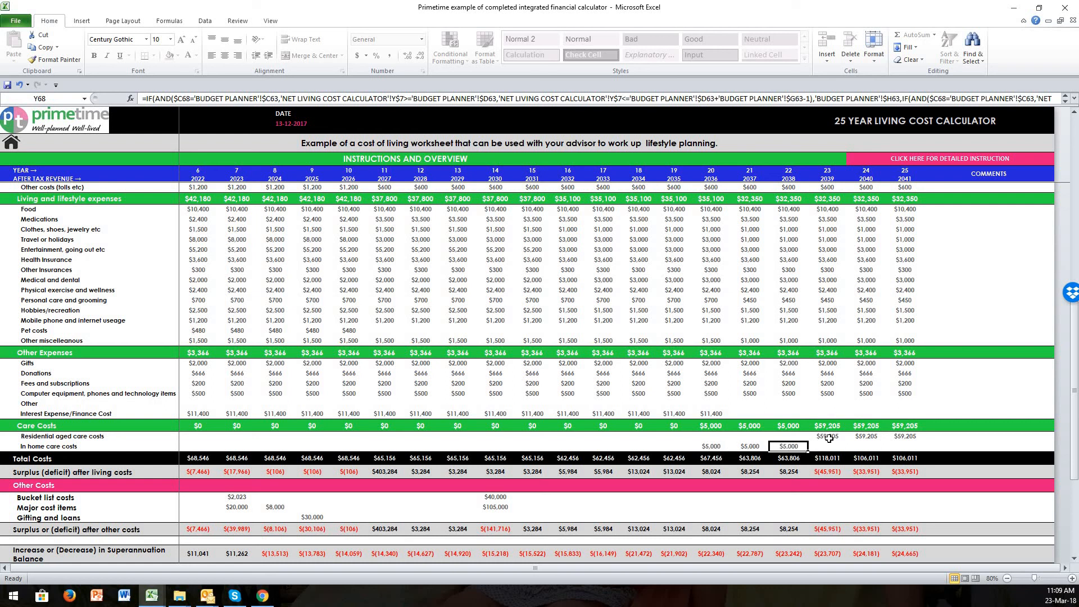
{"action": "left_click", "coordinate": [869, 436]}
{"action": "left_click", "coordinate": [909, 430]}
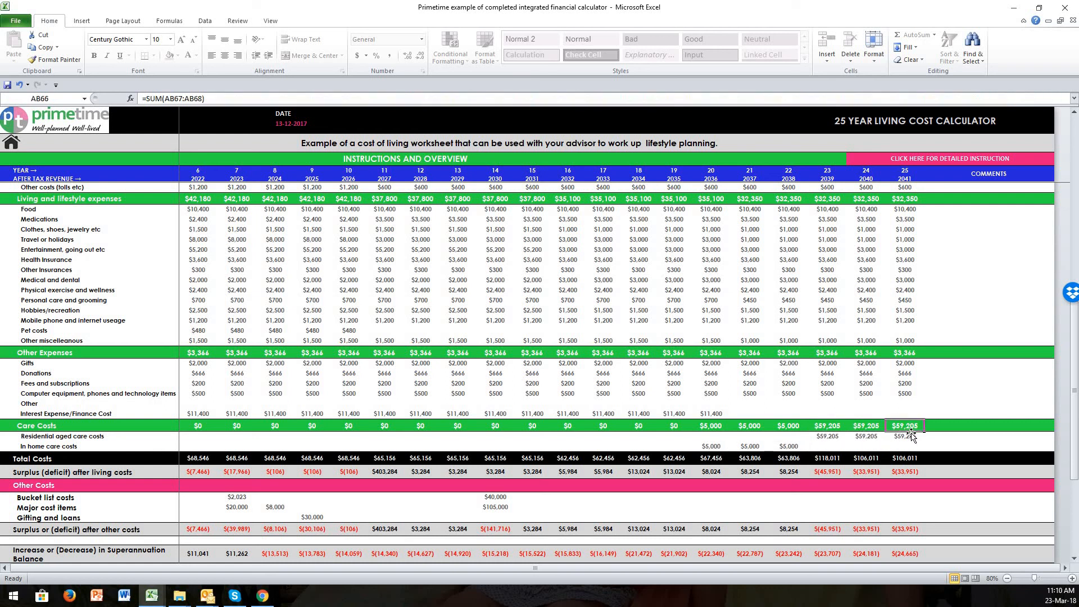
{"action": "left_click", "coordinate": [912, 437]}
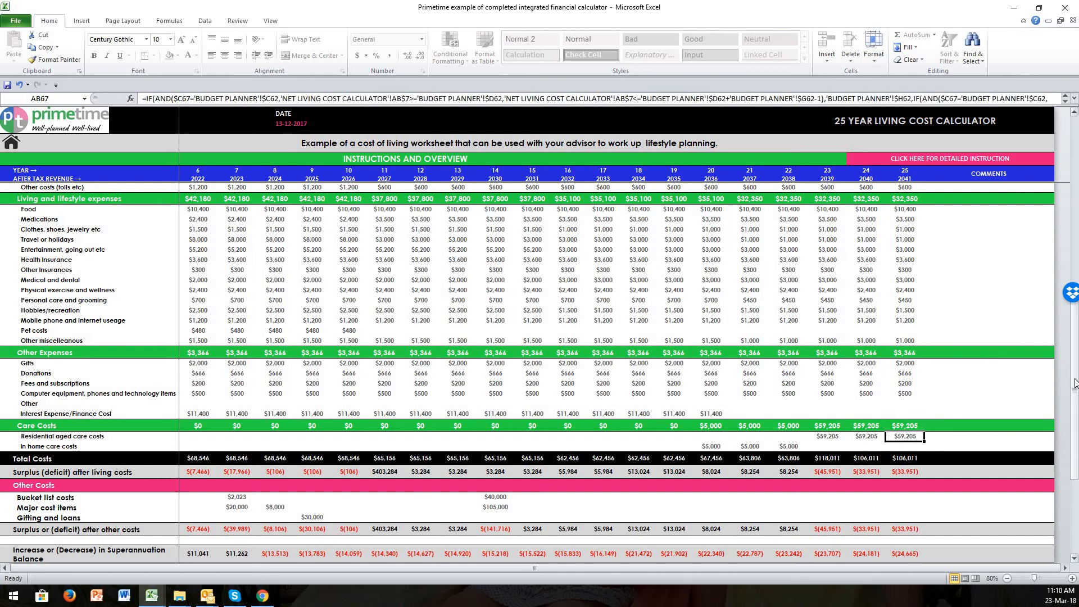
- Examine the other costs and year-end asset rows, including the major cost item for 2020
{"action": "left_click_drag", "start_coordinate": [1075, 385], "coordinate": [1078, 431]}
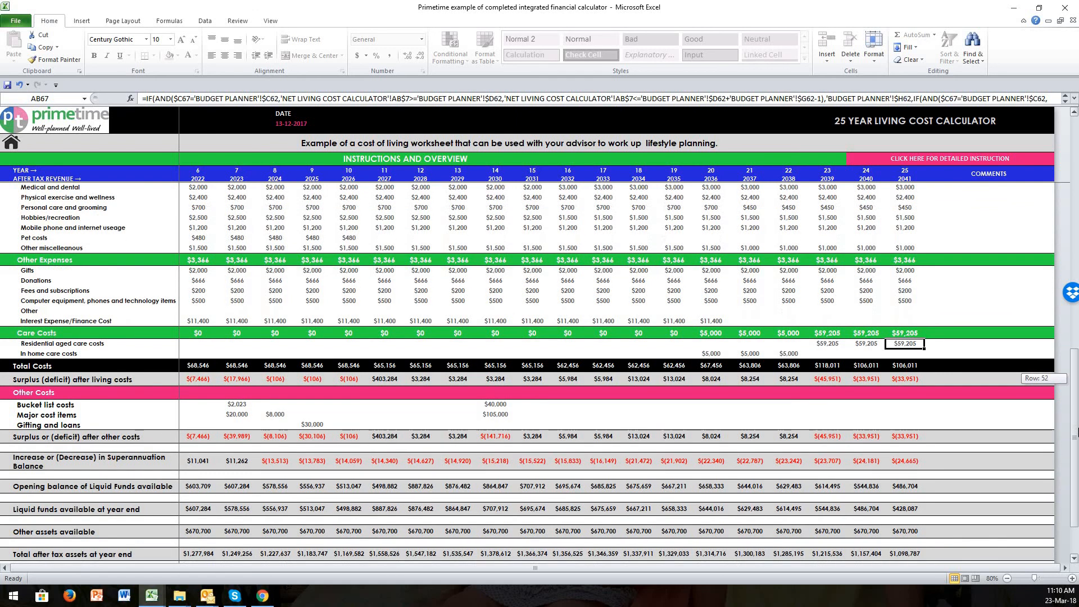
{"action": "left_click_drag", "start_coordinate": [895, 479], "coordinate": [877, 489]}
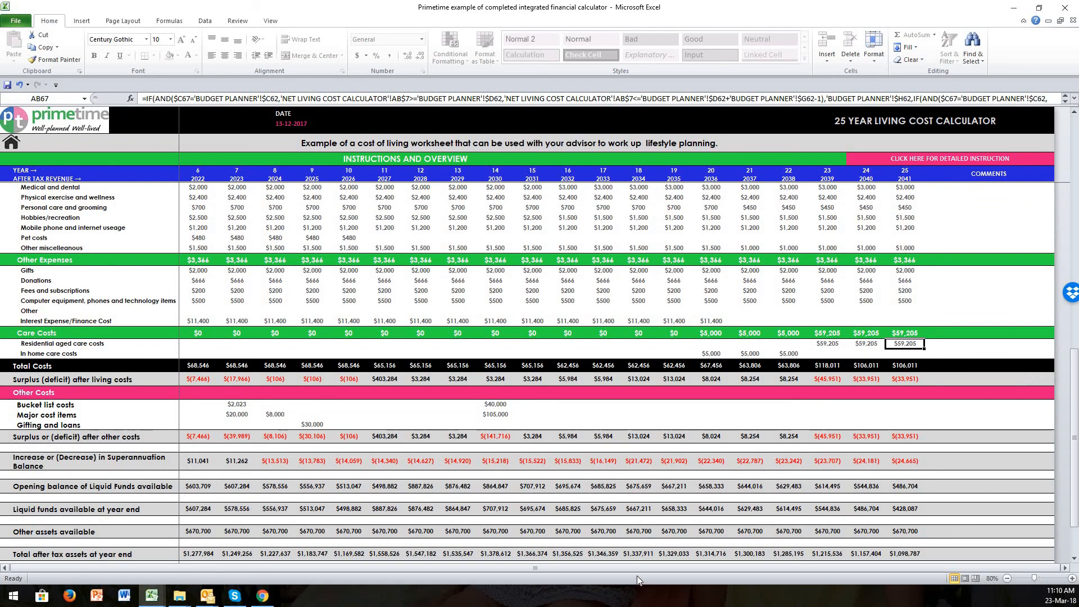
{"action": "left_click_drag", "start_coordinate": [643, 569], "coordinate": [580, 575]}
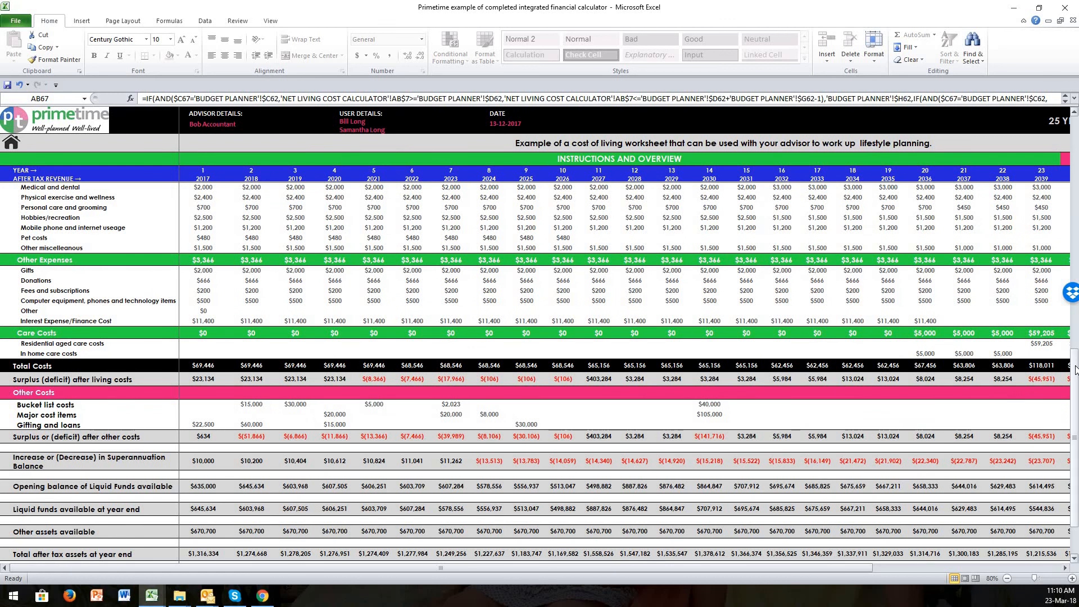
{"action": "left_click_drag", "start_coordinate": [1076, 369], "coordinate": [1077, 399]}
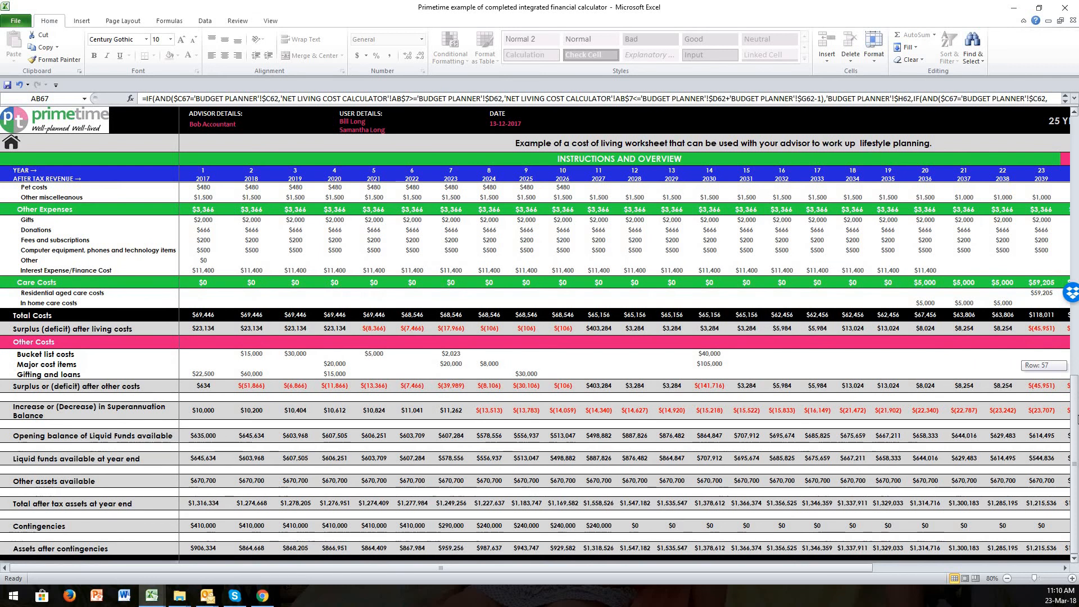
{"action": "left_click", "coordinate": [336, 365]}
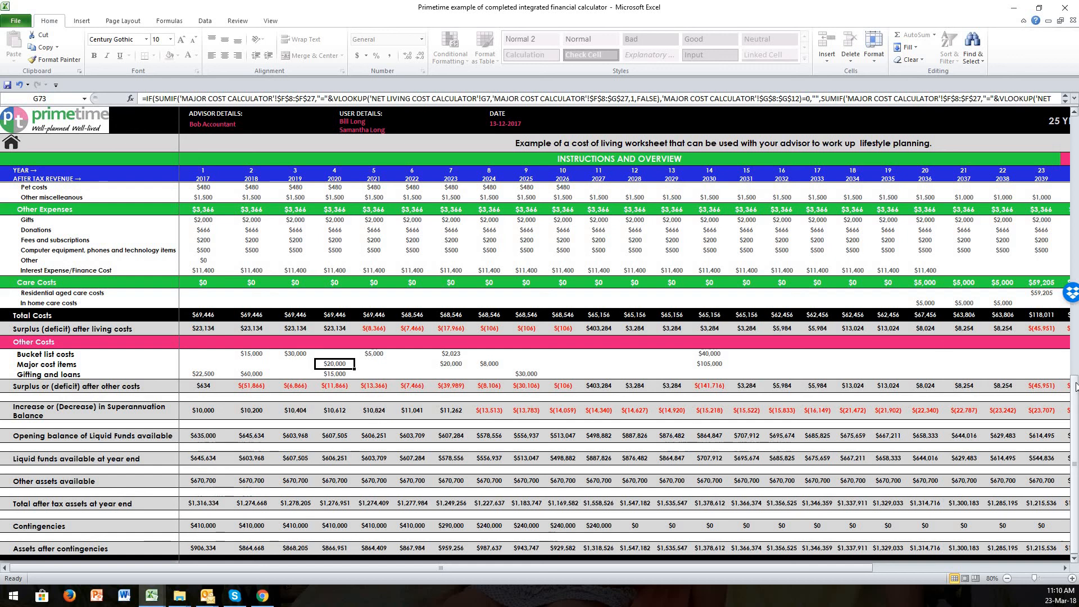
- Return from the living cost calculator to the planning tool list and select the Budget Planner Input Sheet entry
{"action": "left_click_drag", "start_coordinate": [1077, 442], "coordinate": [1078, 161]}
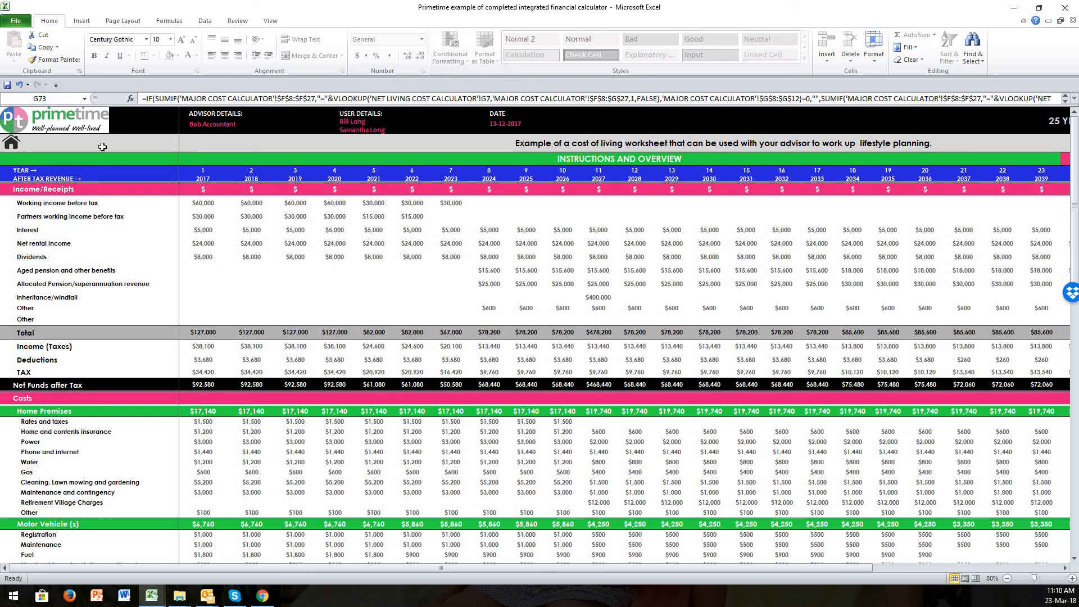
{"action": "left_click", "coordinate": [11, 143]}
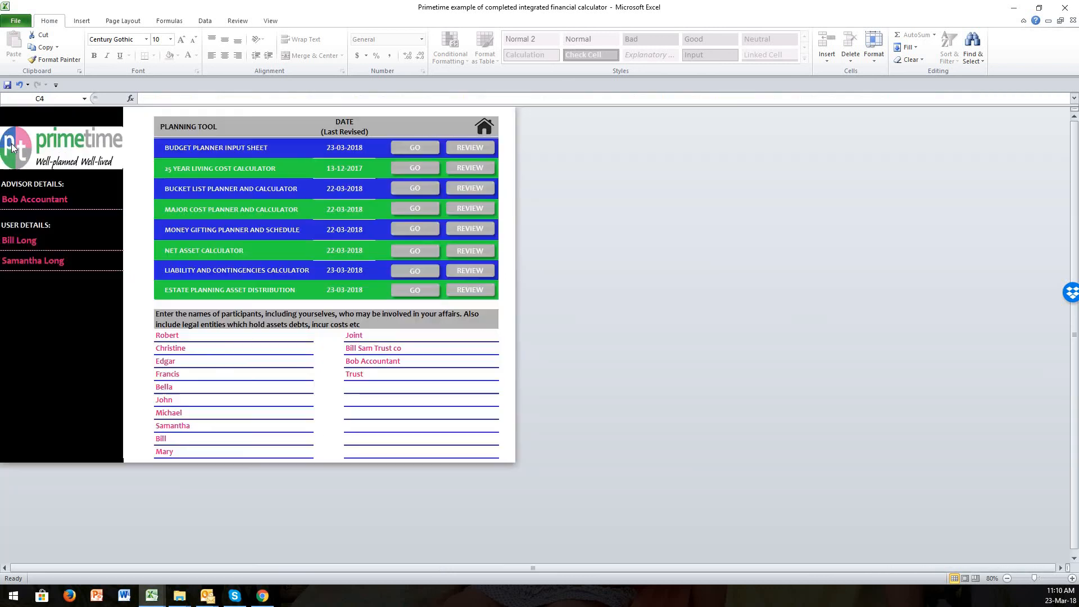
{"action": "left_click", "coordinate": [228, 148]}
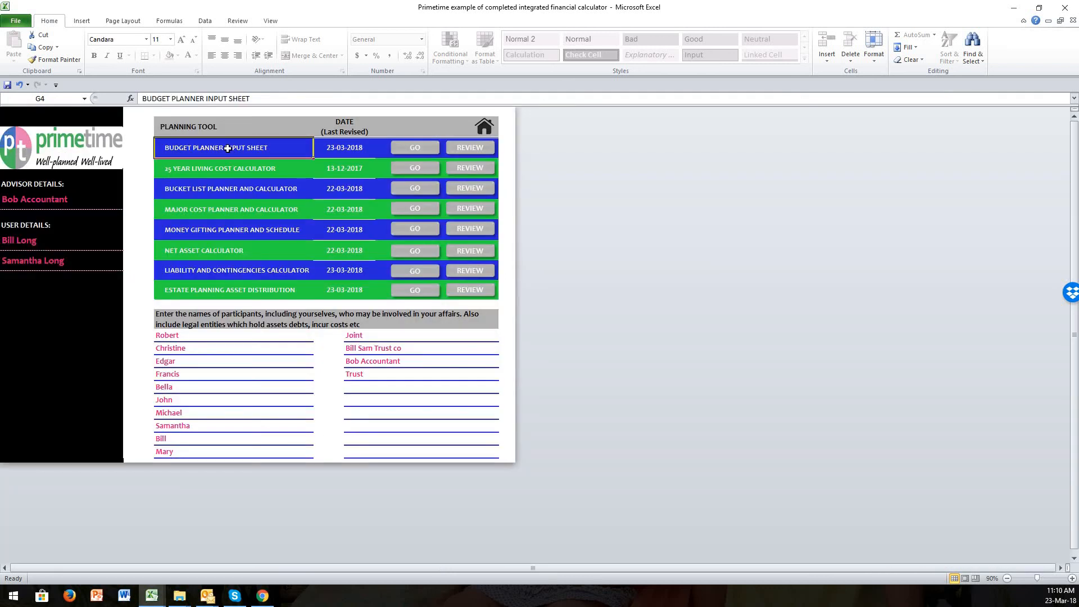